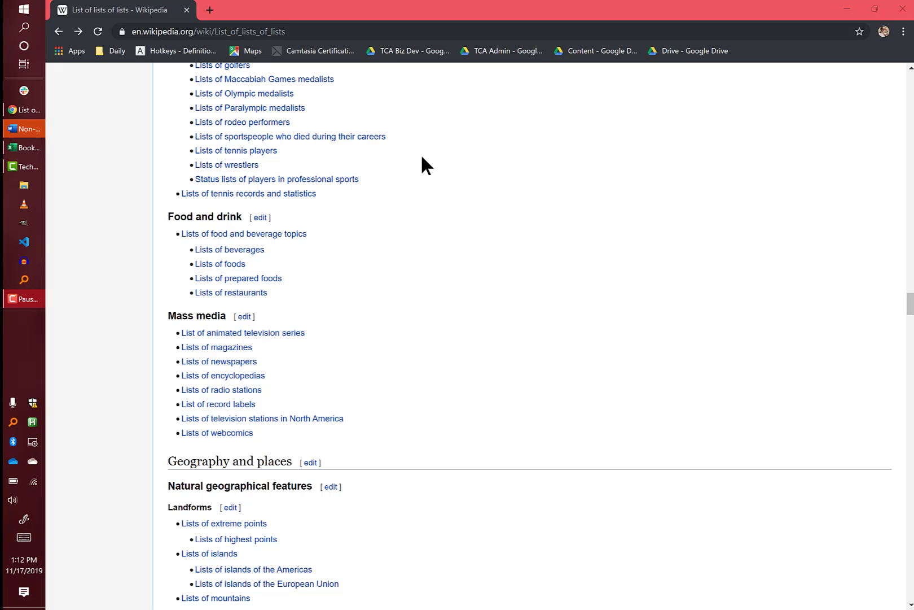
Step: Find the Lists of comedians entry in the entertainment section of the list of lists and open it
scroll(394, 269, "up", 20)
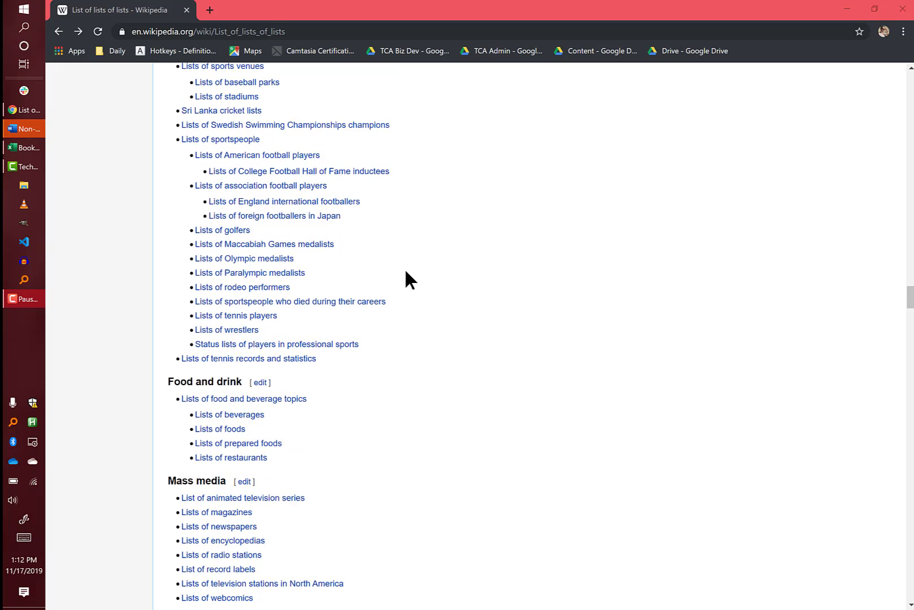
scroll(415, 209, "up", 20)
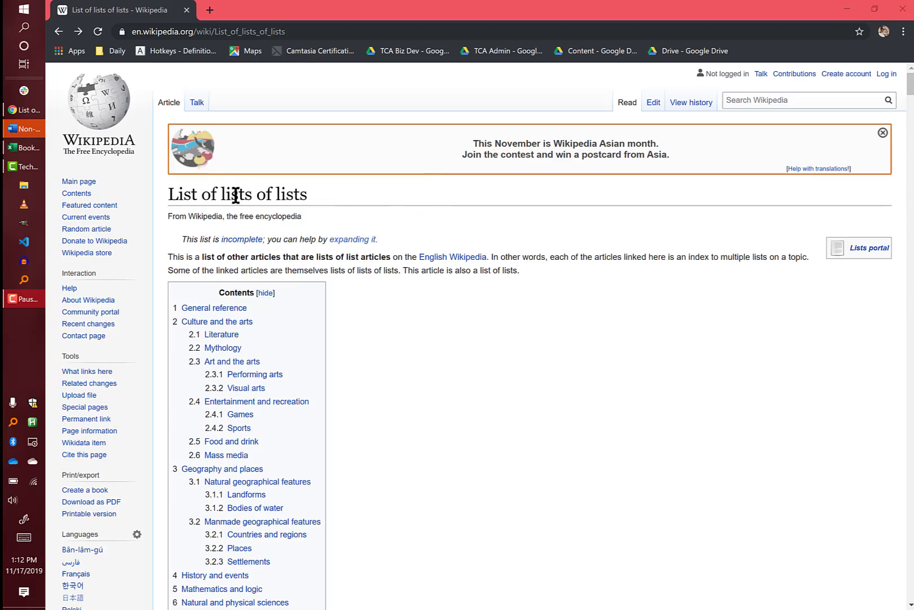
scroll(257, 203, "down", 15)
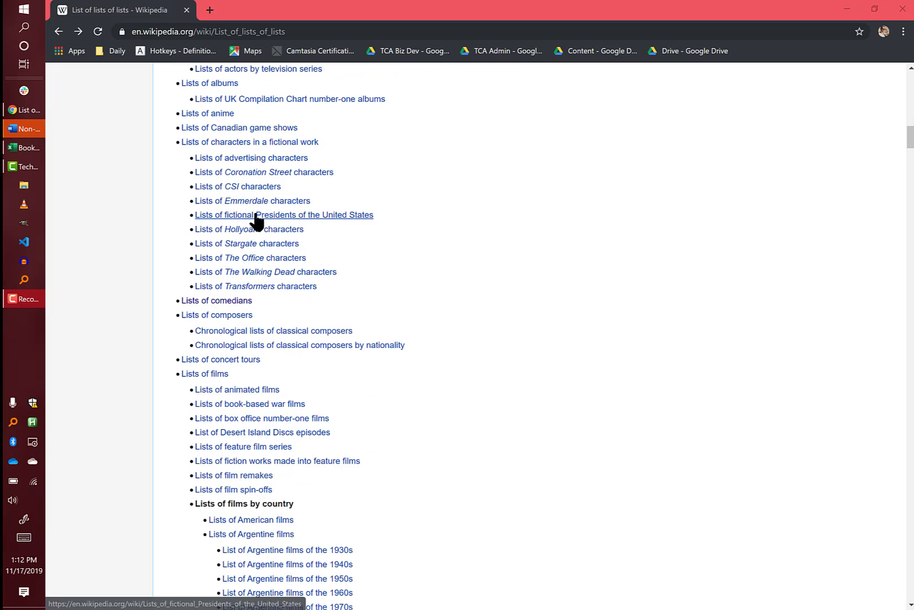
scroll(257, 220, "down", 5)
scroll(255, 220, "up", 6)
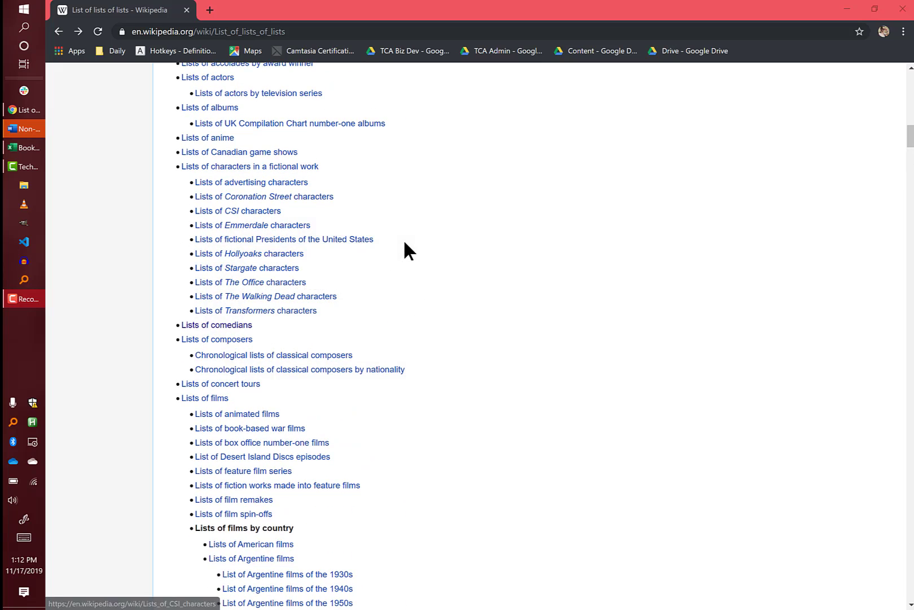
left_click(238, 326)
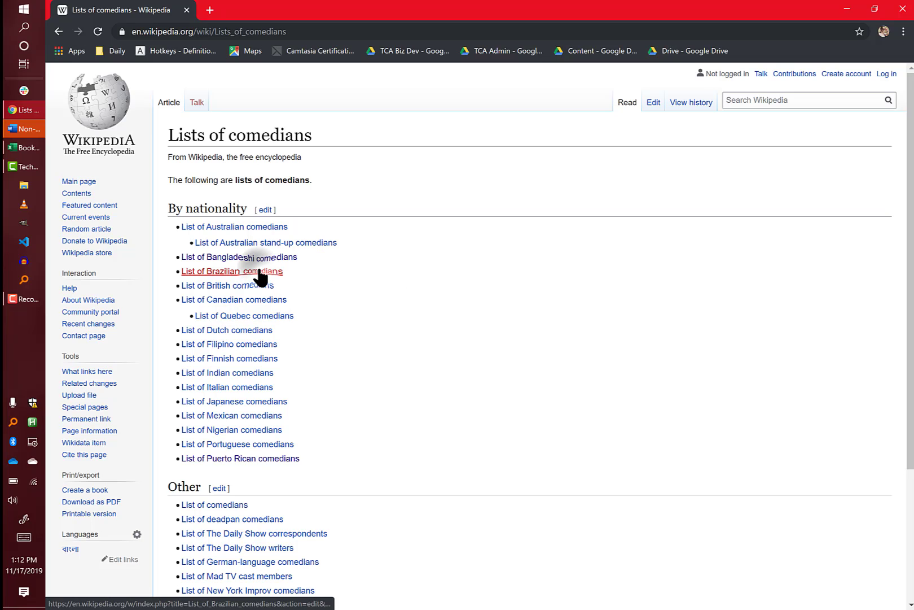
left_click(258, 272)
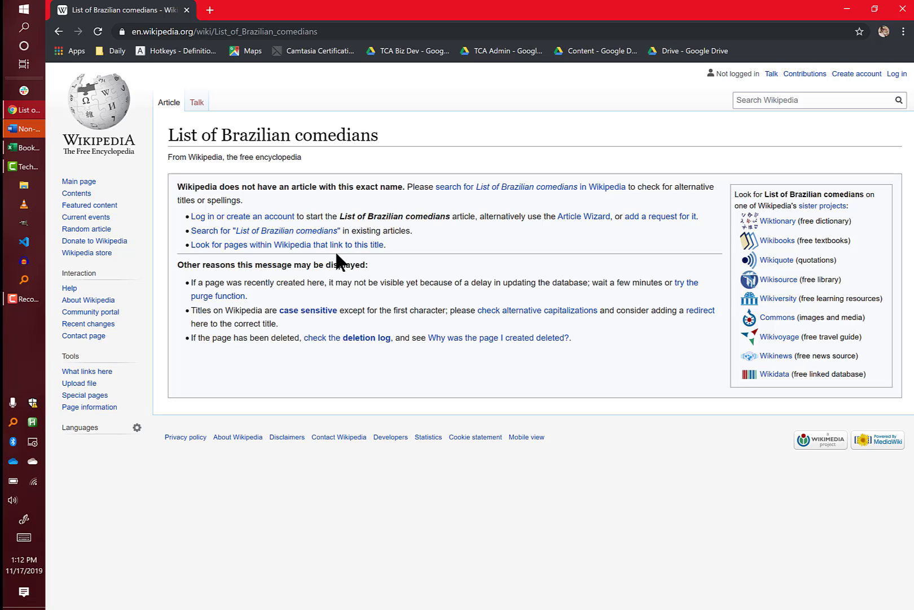
right_click(454, 246)
left_click(460, 251)
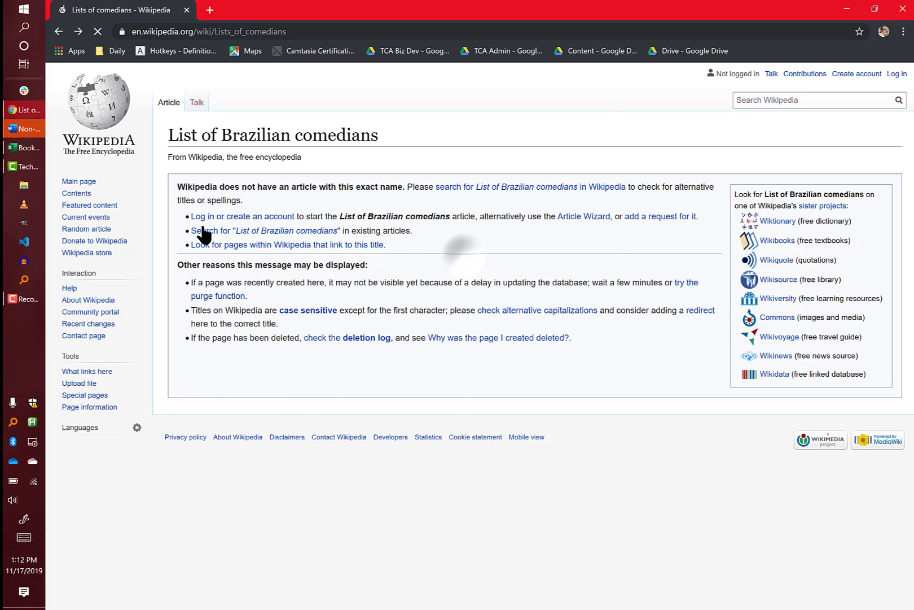
Step: Open the List of Australian comedians and copy the names from Steve Abbott through Doug Chappel, just before The Chaser
left_click(233, 285)
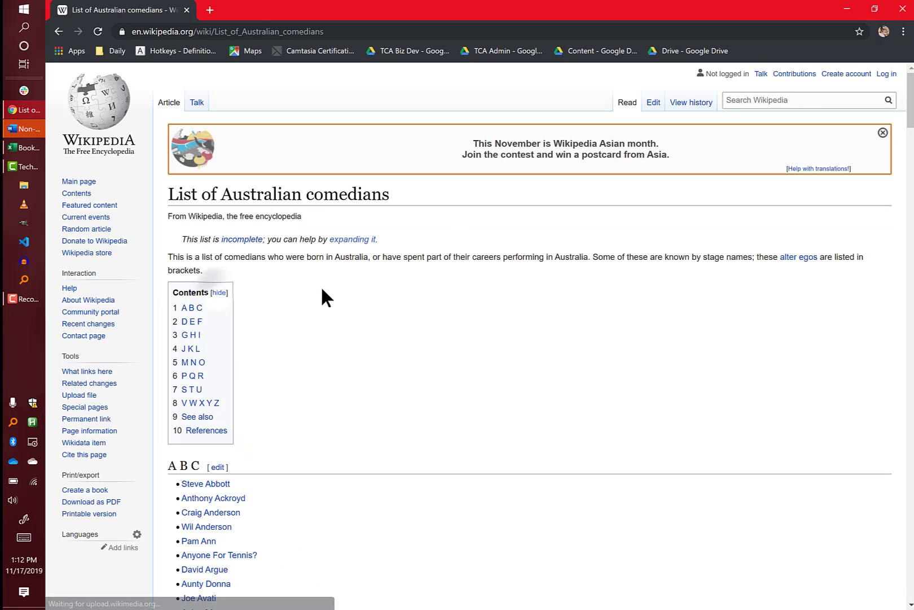
scroll(294, 280, "down", 3)
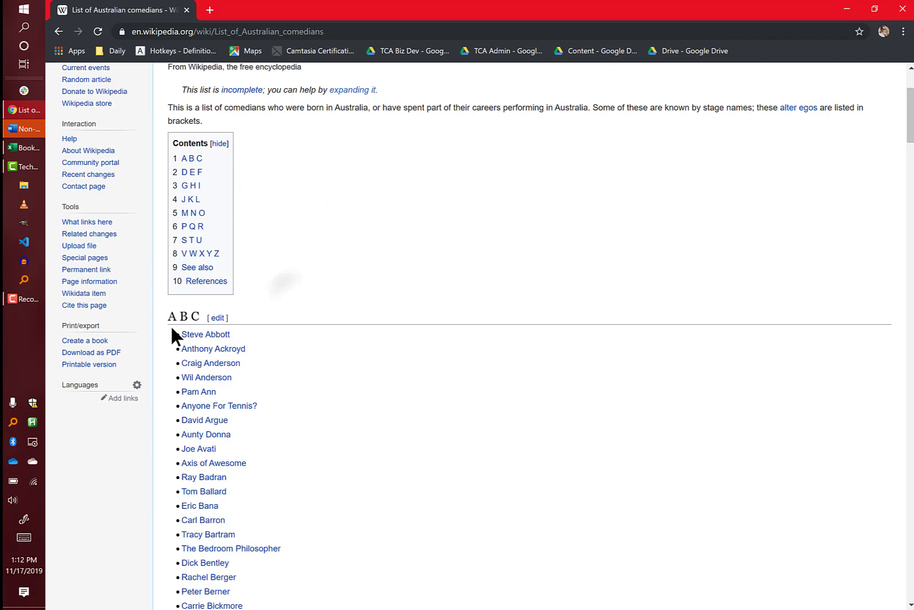
left_click_drag(174, 332, 302, 436)
scroll(302, 429, "down", 10)
scroll(293, 415, "down", 8)
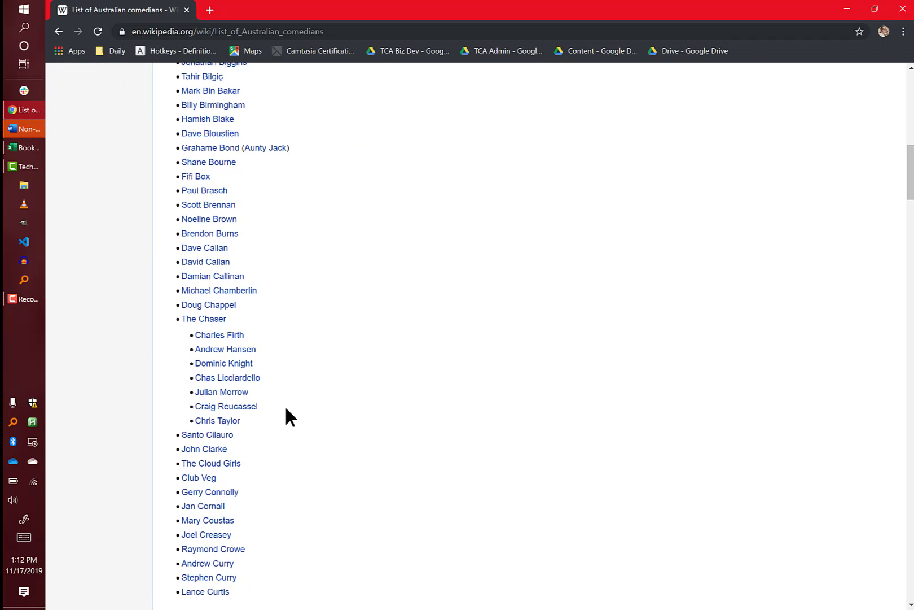
scroll(285, 402, "up", 3)
scroll(276, 326, "up", 6)
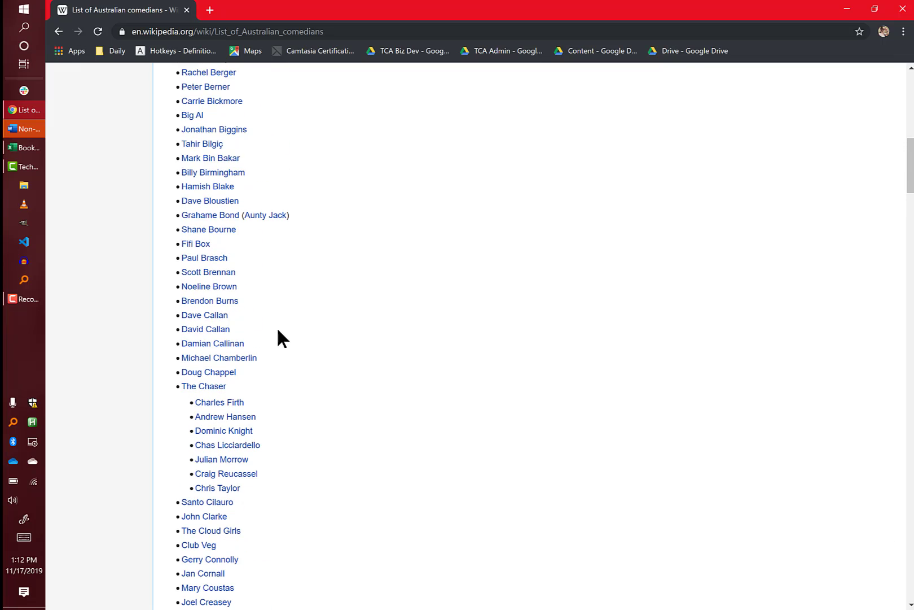
left_click(253, 377, "shift")
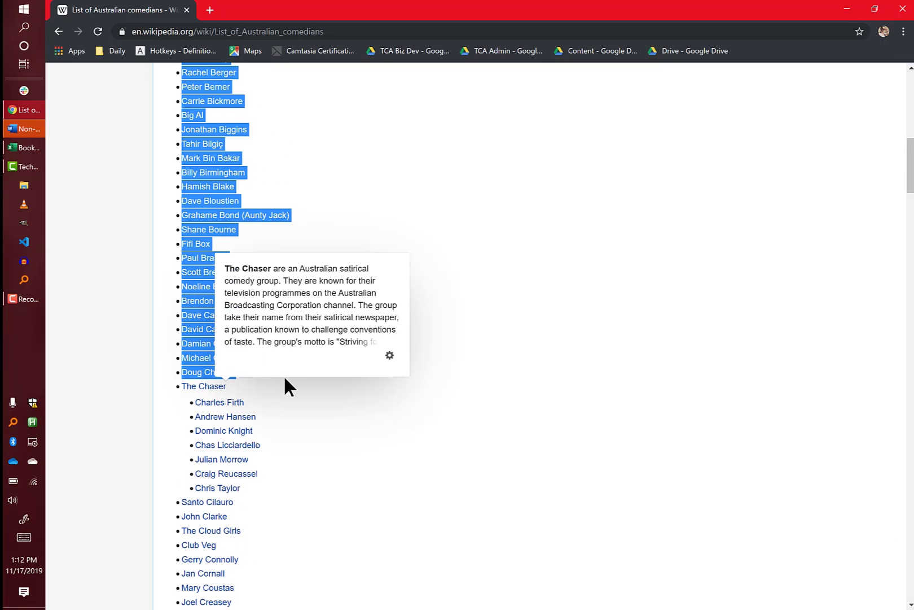
Step: Switch to the blank Excel workbook and paste the copied names as Text starting in cell A1
key("alt+Tab")
key("alt+Tab")
key("alt+Tab")
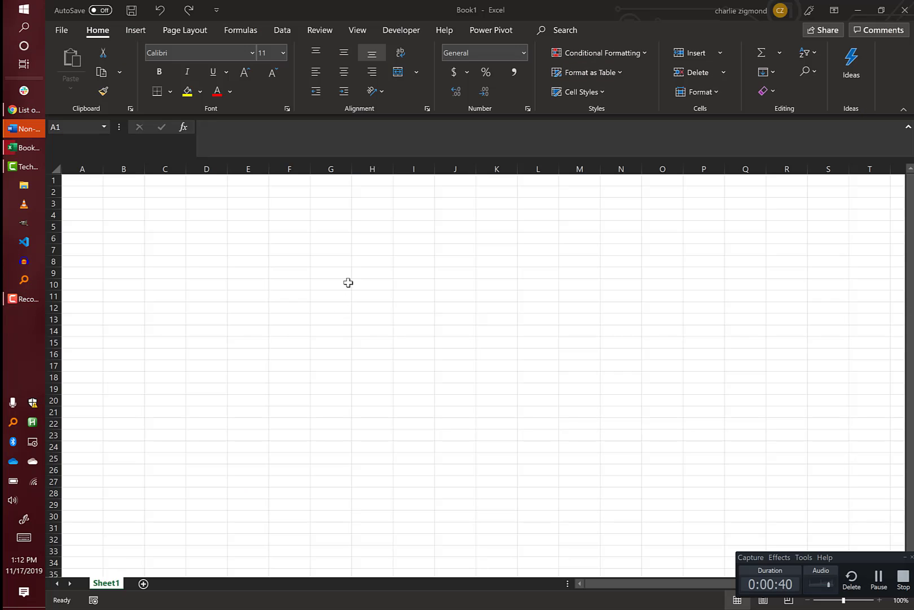
left_click(123, 190)
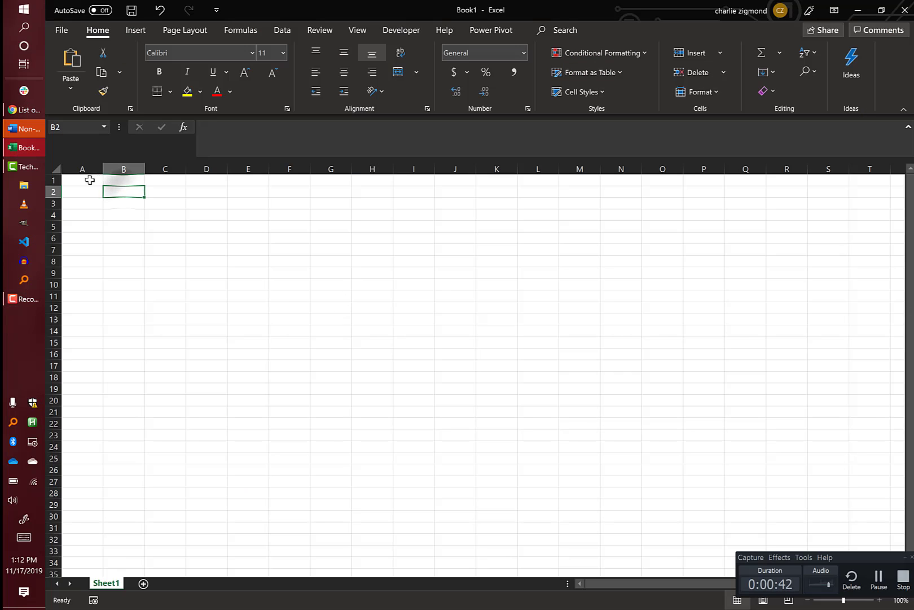
left_click(89, 181)
key("ctrl+alt+v")
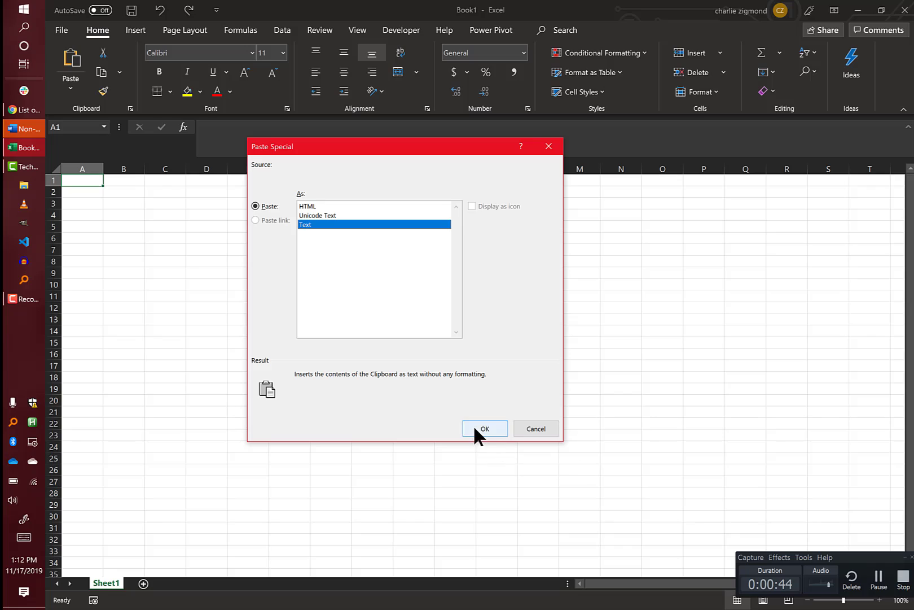
left_click(479, 429)
key("Right")
key("Down")
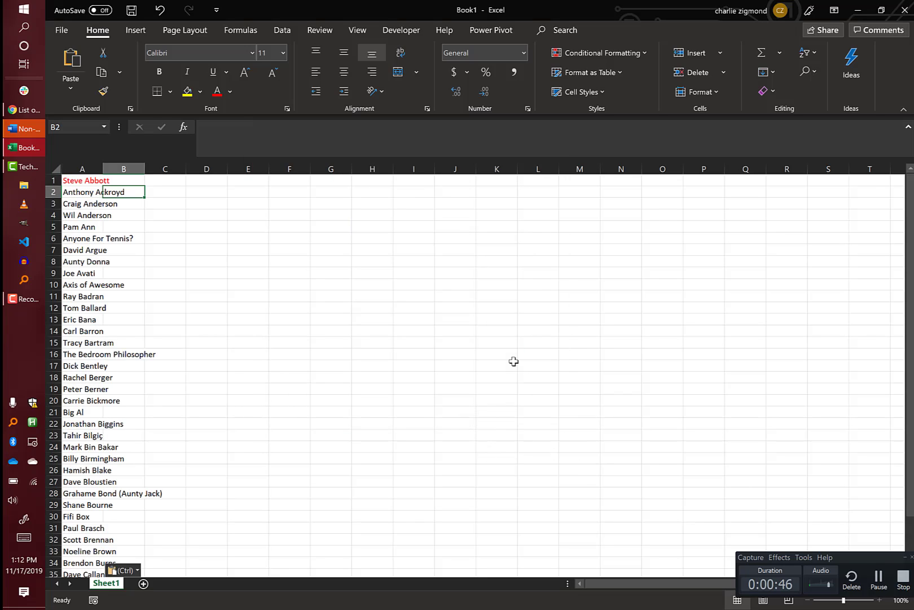
Step: Set the font colour of cells A1 and A2 to black
key("Left")
left_click(230, 91)
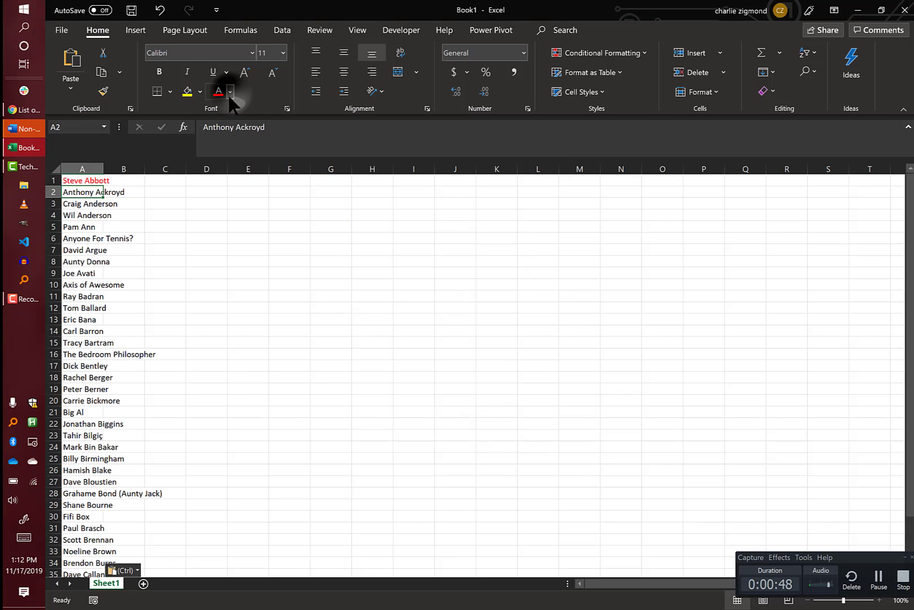
left_click(222, 111)
left_click(175, 308)
left_click(93, 180)
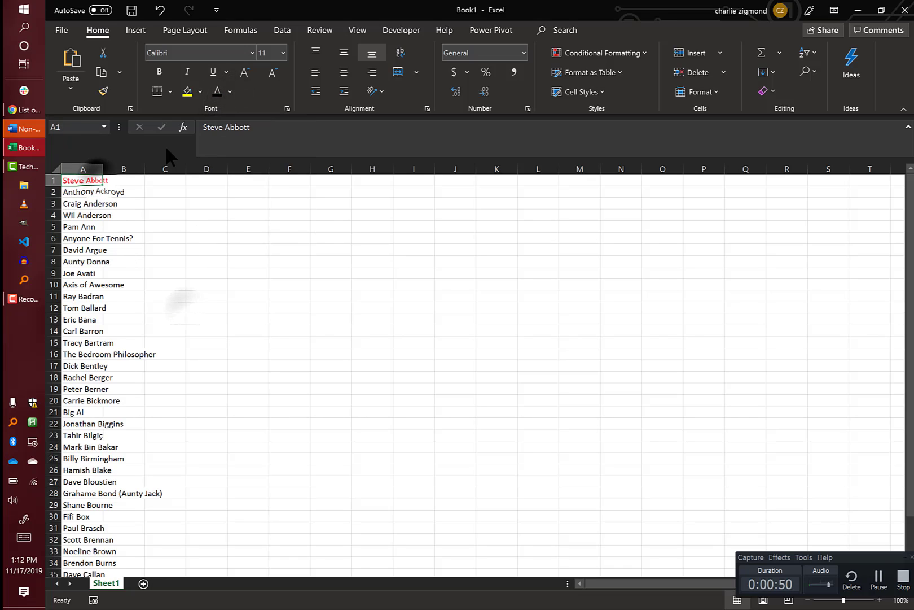
left_click(219, 89)
left_click(120, 297)
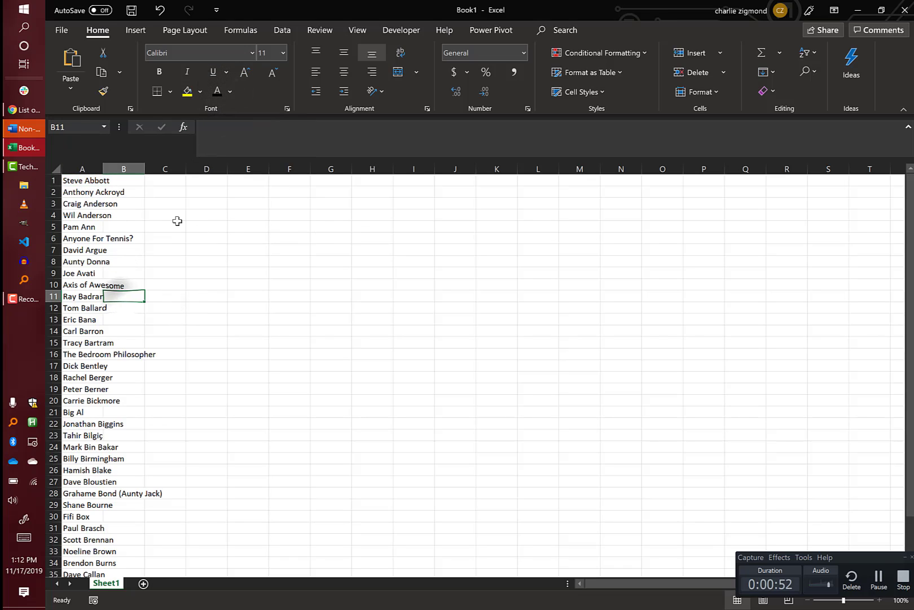
Step: AutoFit the column widths across the whole of Sheet1
key("ctrl+a")
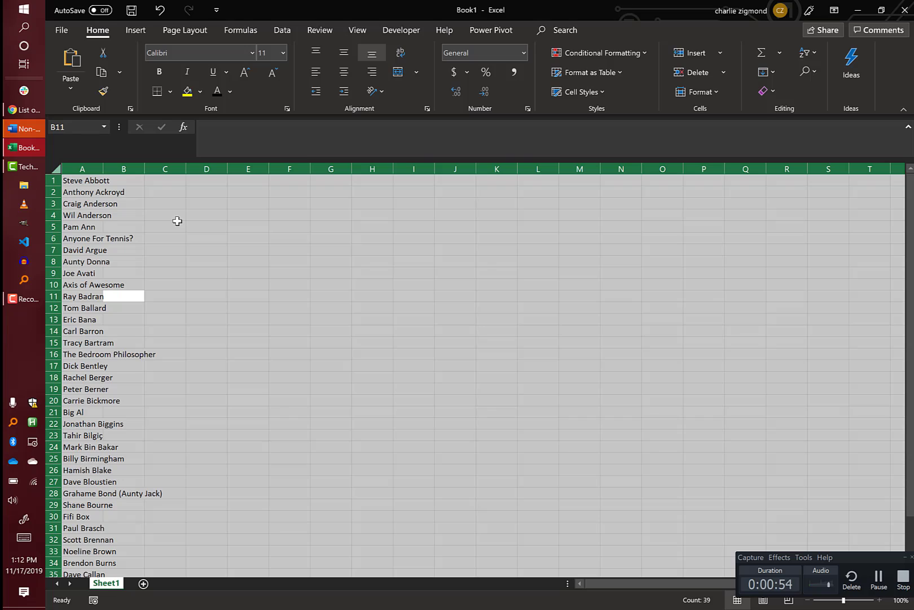
key("o")
key("i")
key("Right")
key("Up")
key("Up")
key("Up")
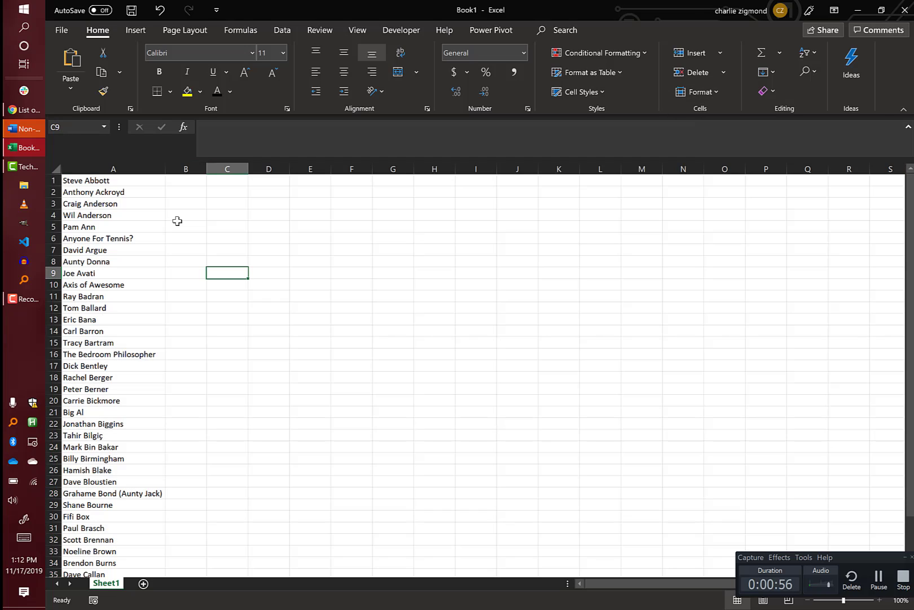
Step: Copy the full name list from column A and paste it as Values into cell A1 of a new sheet
key("Left")
key("ctrl+Home")
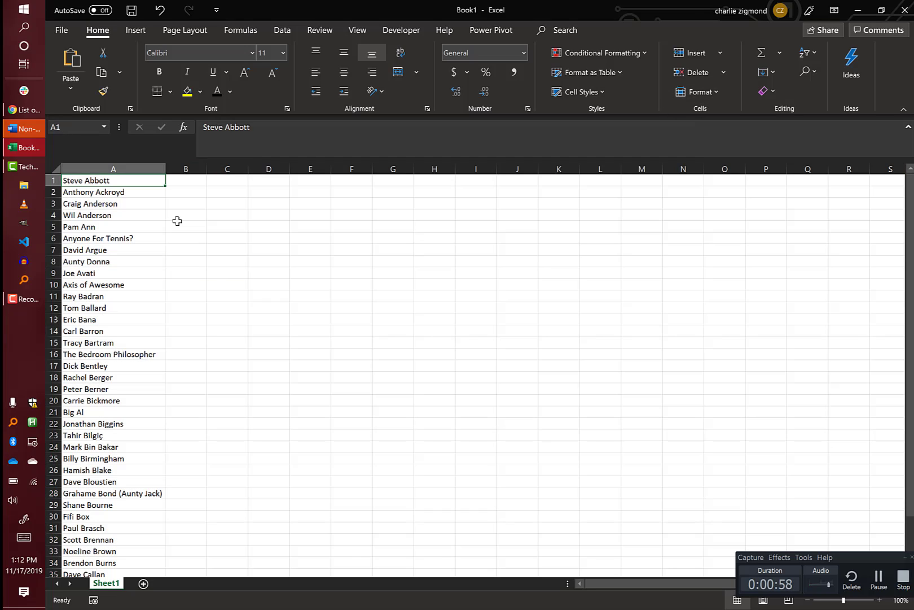
key("ctrl+shift+Down")
key("ctrl+c")
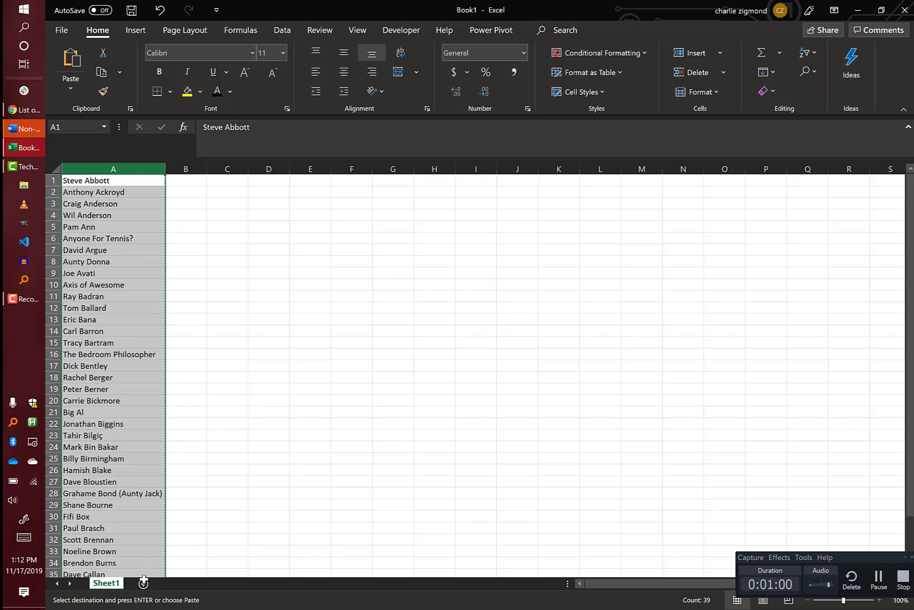
left_click(157, 583)
key("ctrl+alt+v")
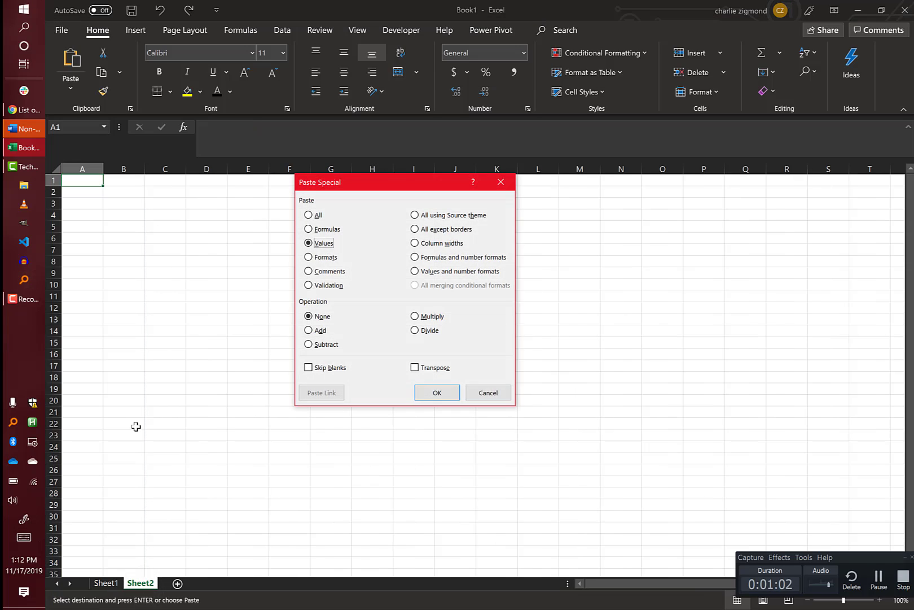
key("Return")
Step: Enter the formula =LEN(A1) in cell B1 of Sheet2
key("Right")
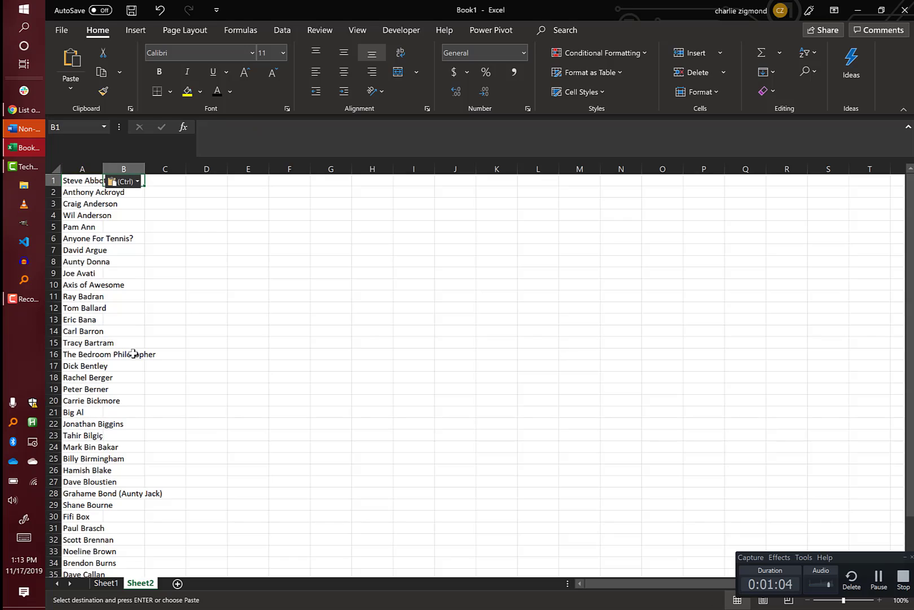
type("=l")
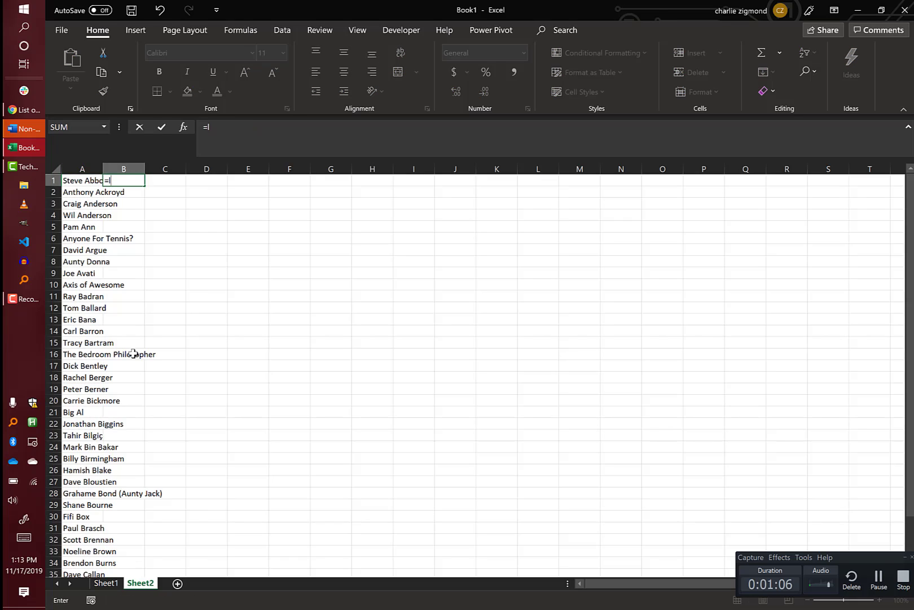
type("en")
key("Tab")
key("Left")
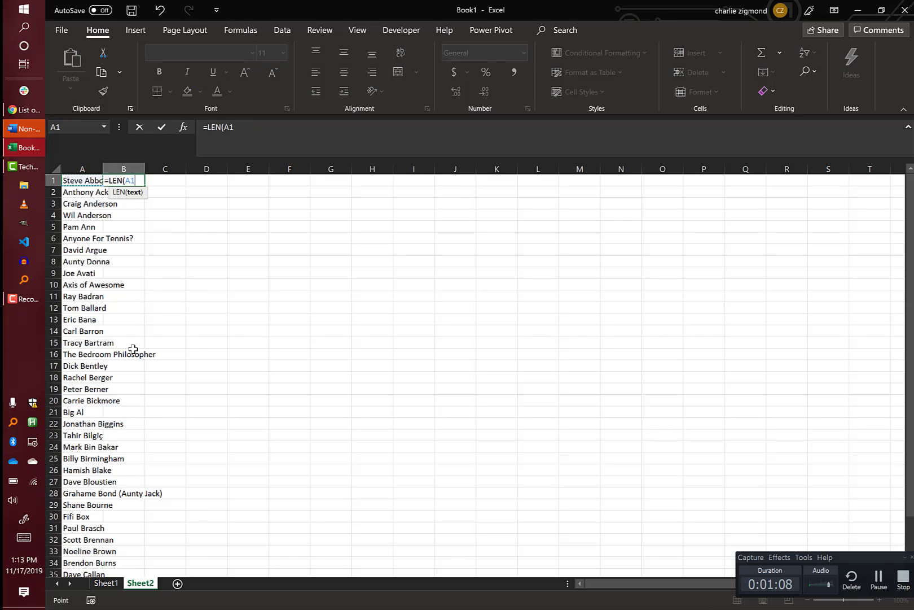
key("ctrl+Return")
Step: Copy the LEN formula from B1 down column B to row 39, alongside every name
key("Left")
key("ctrl+Down")
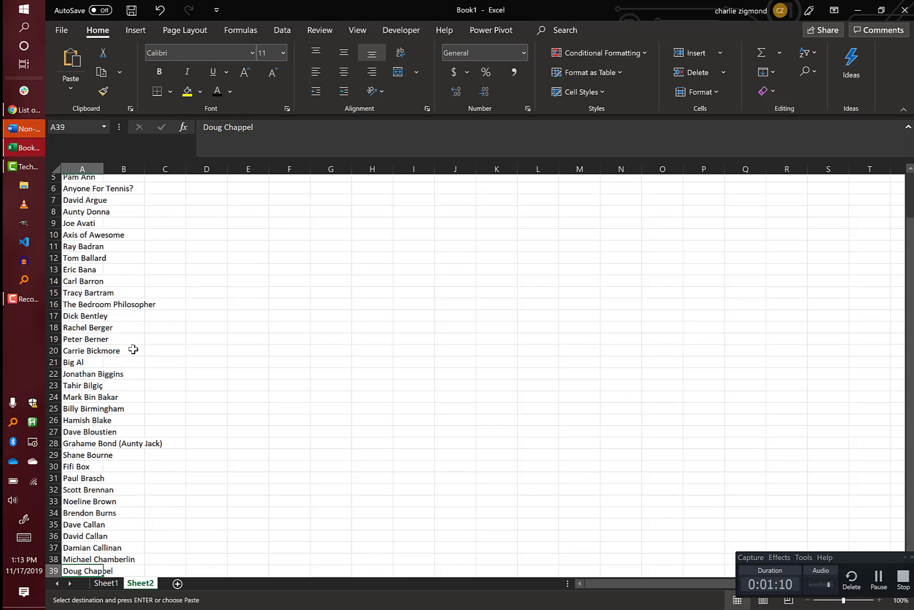
key("Right")
key("ctrl+shift+Up")
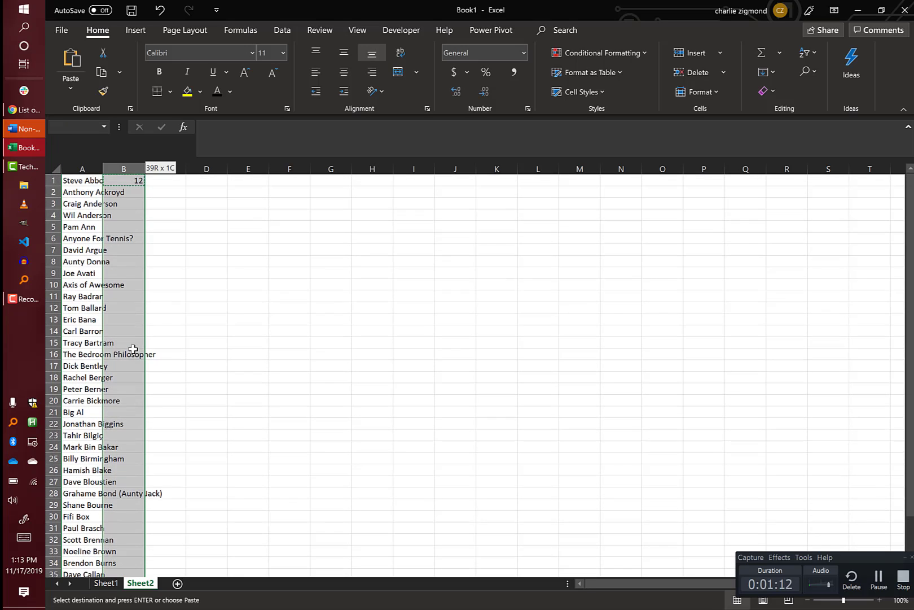
key("ctrl+v")
scroll(154, 280, "up", 7)
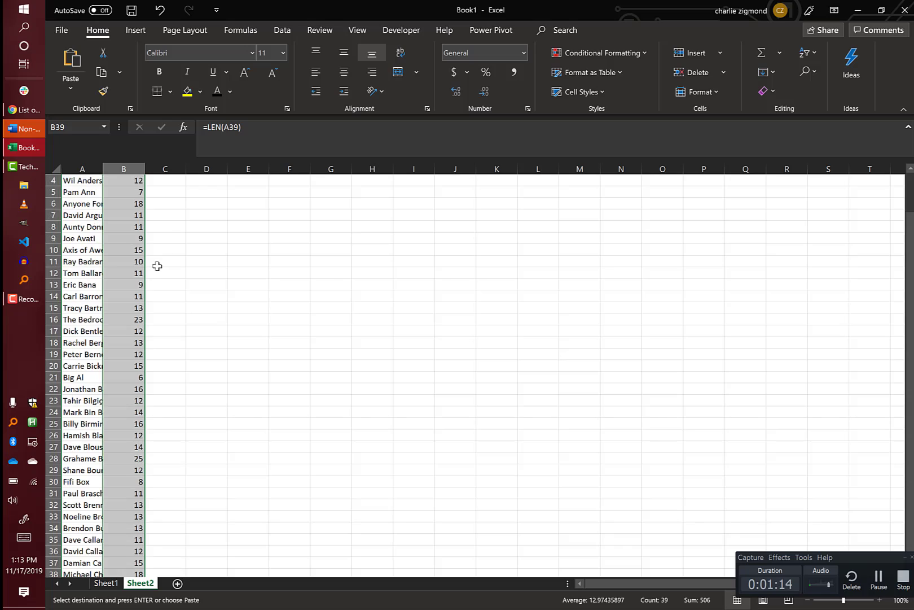
Step: Check the LEN formula in cell B7 and AutoFit the width of column A to the names
left_click(121, 248)
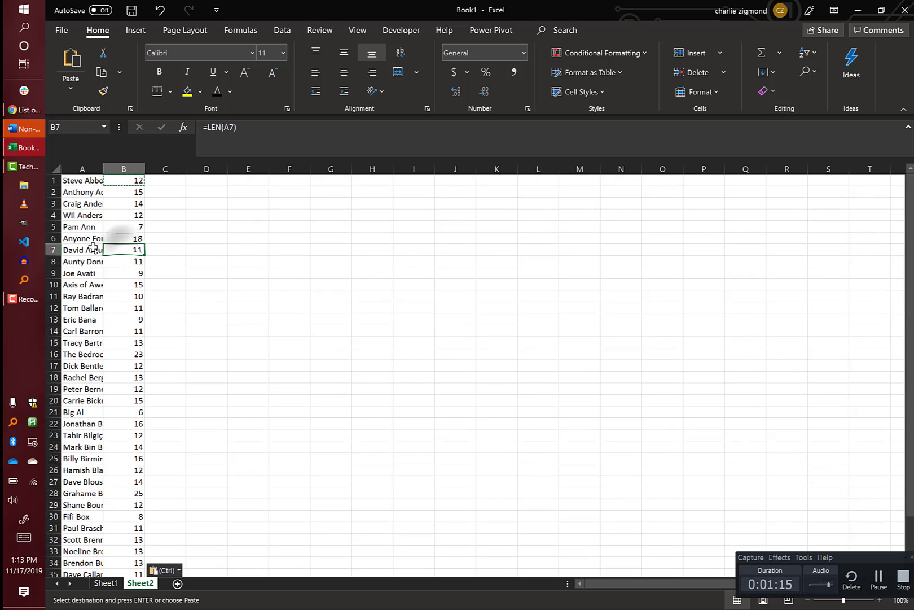
left_click(253, 129)
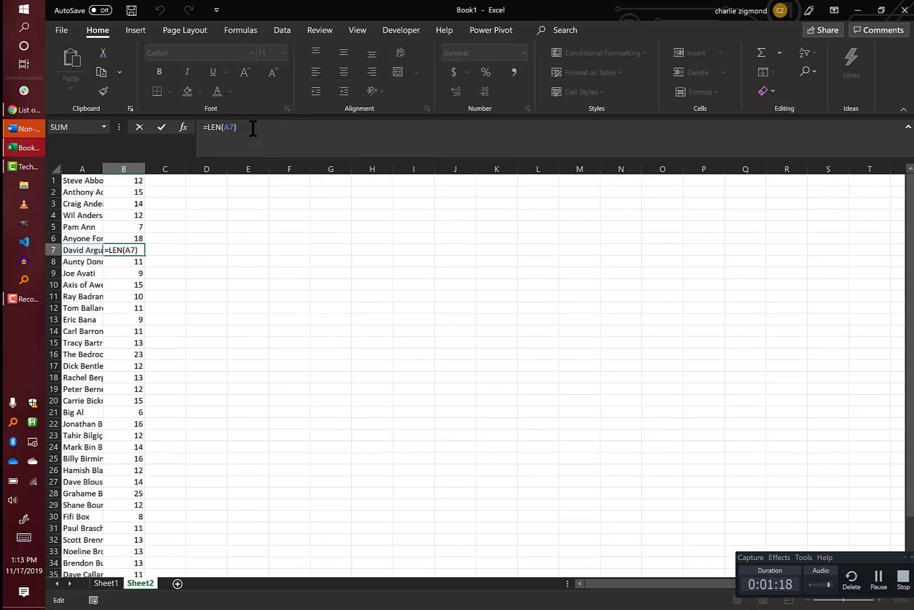
key("Return")
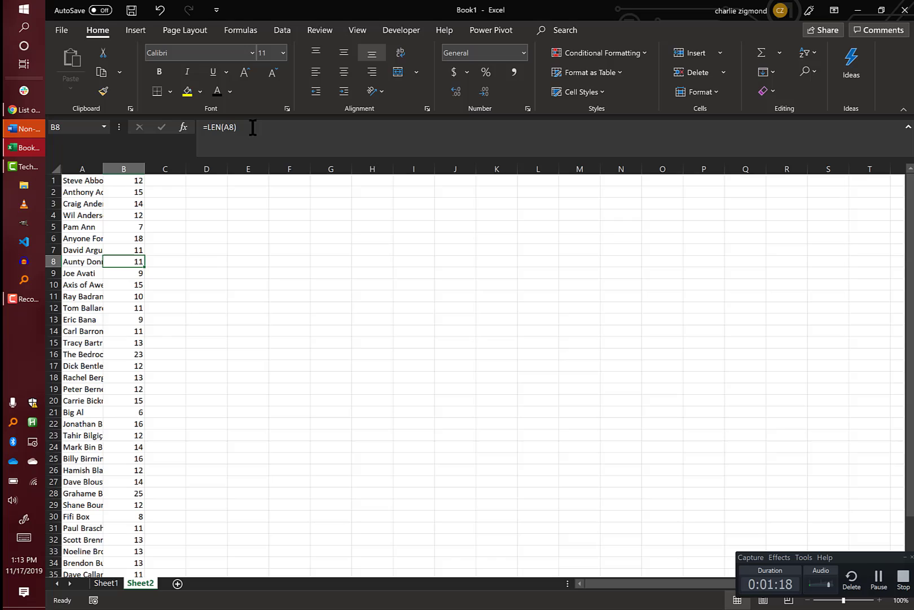
double_click(103, 169)
Step: Examine which cell the LEN formula in B8 refers to
left_click(227, 130)
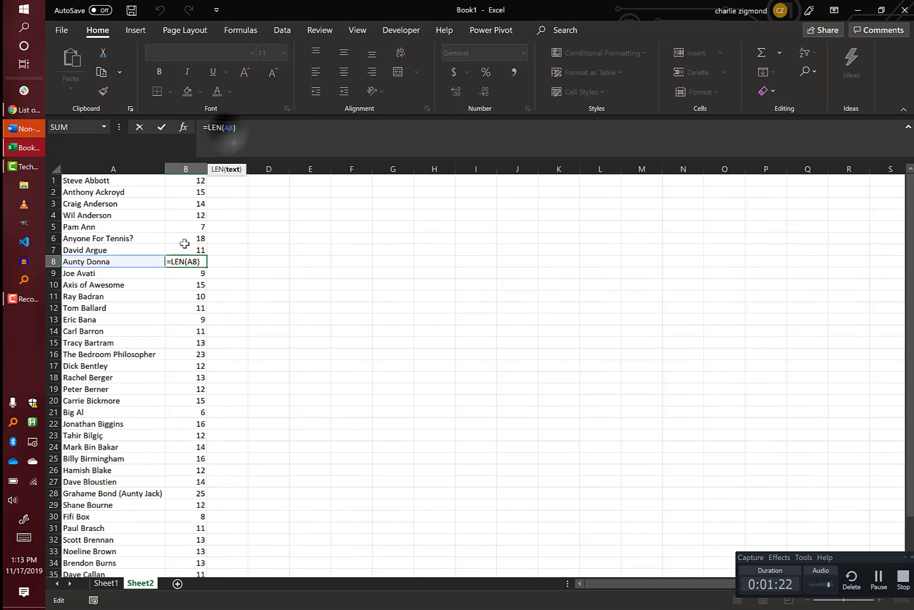
key("Tab")
key("Down")
key("Down")
key("Down")
key("Down")
key("Down")
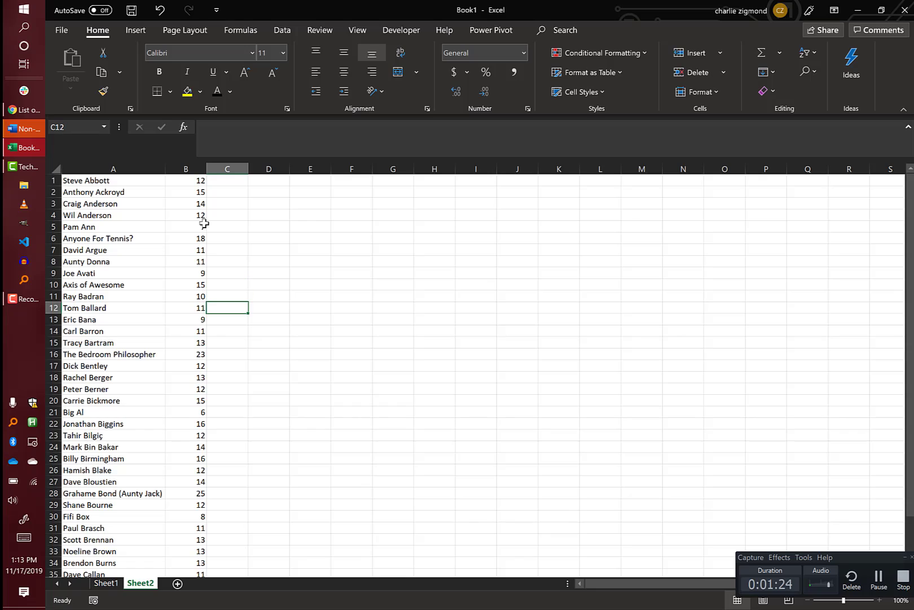
key("Left")
key("Left")
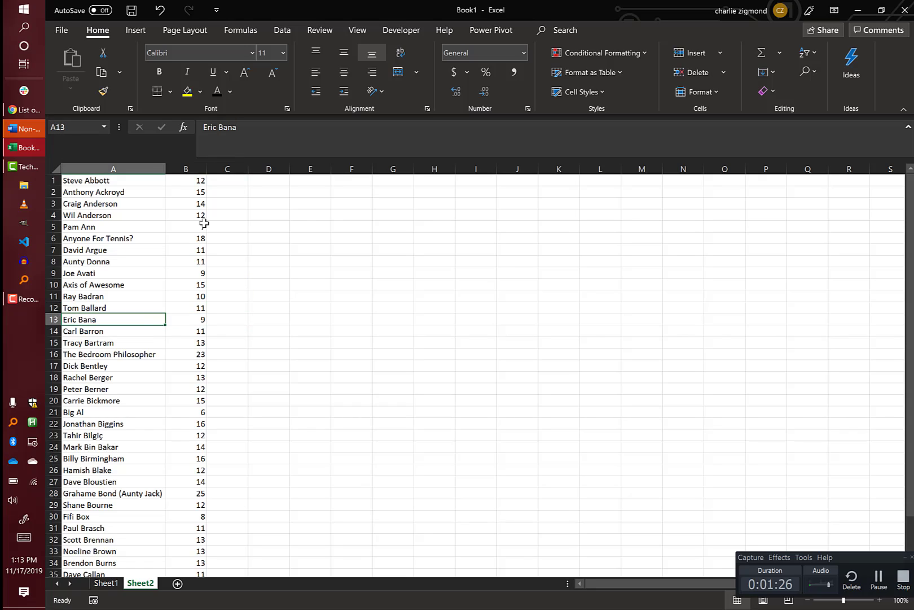
key("Right")
key("Right")
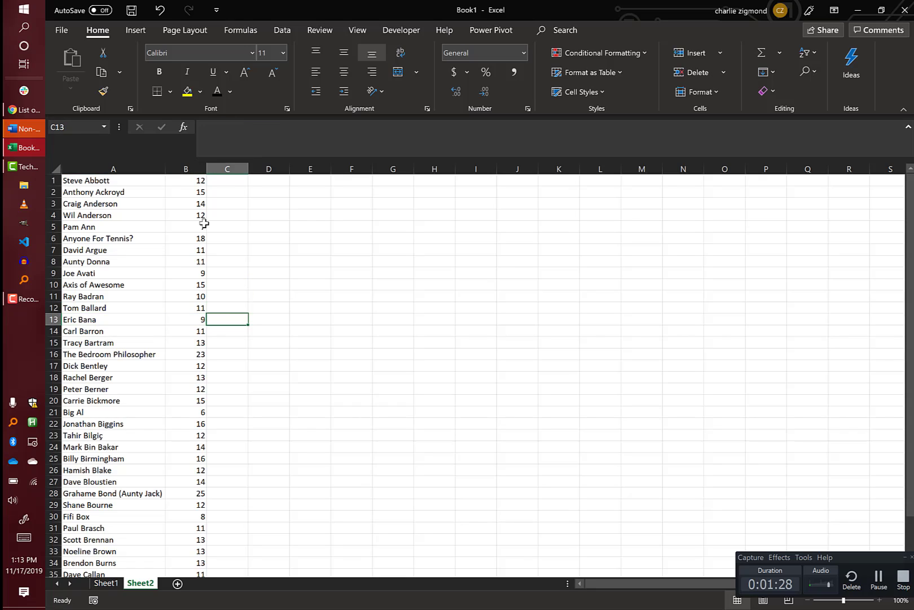
key("Left")
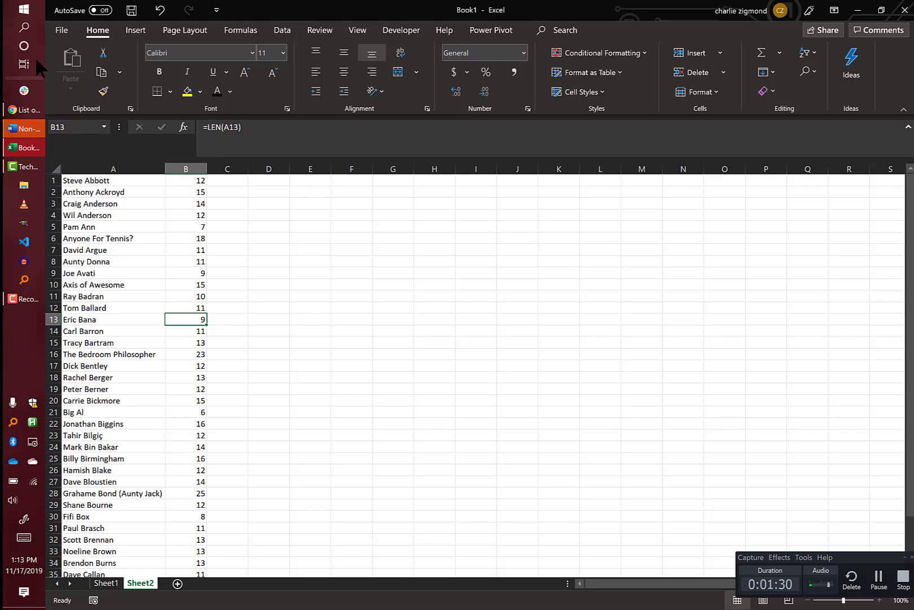
left_click(234, 215)
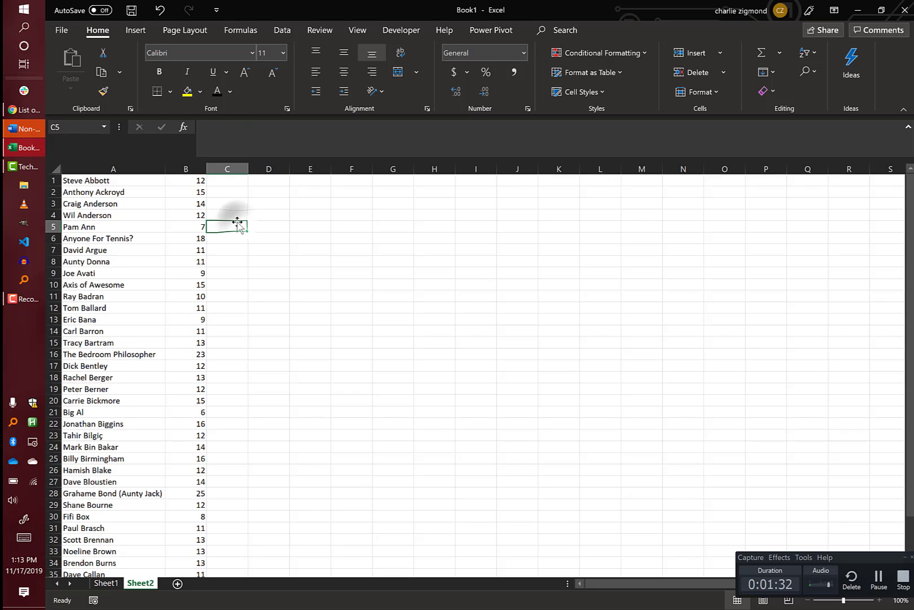
key("Up")
key("Up")
key("Up")
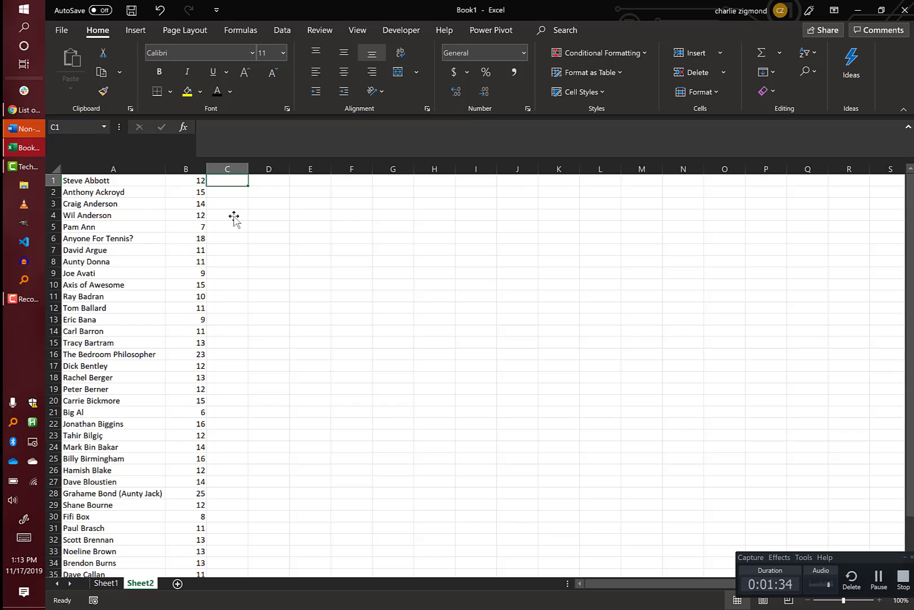
key("Down")
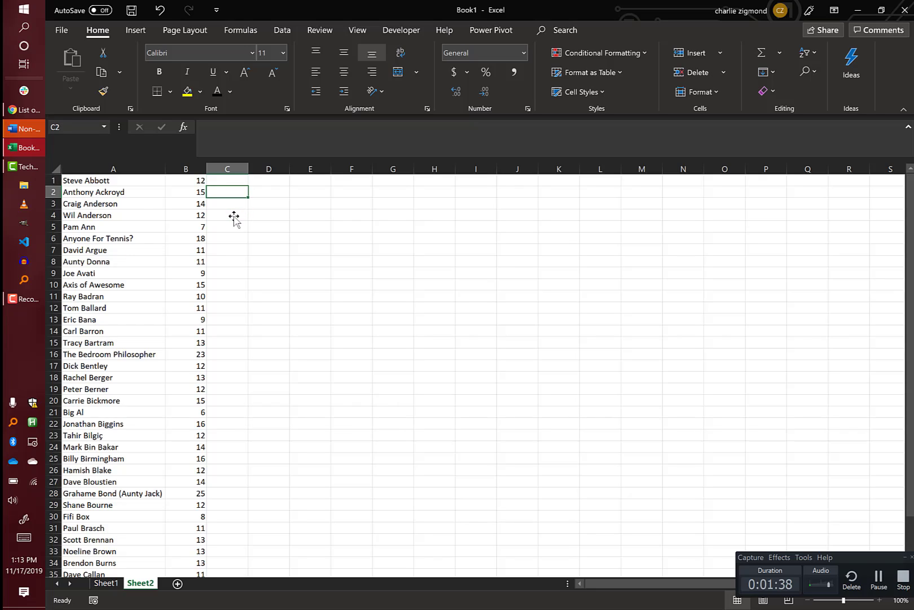
key("Left")
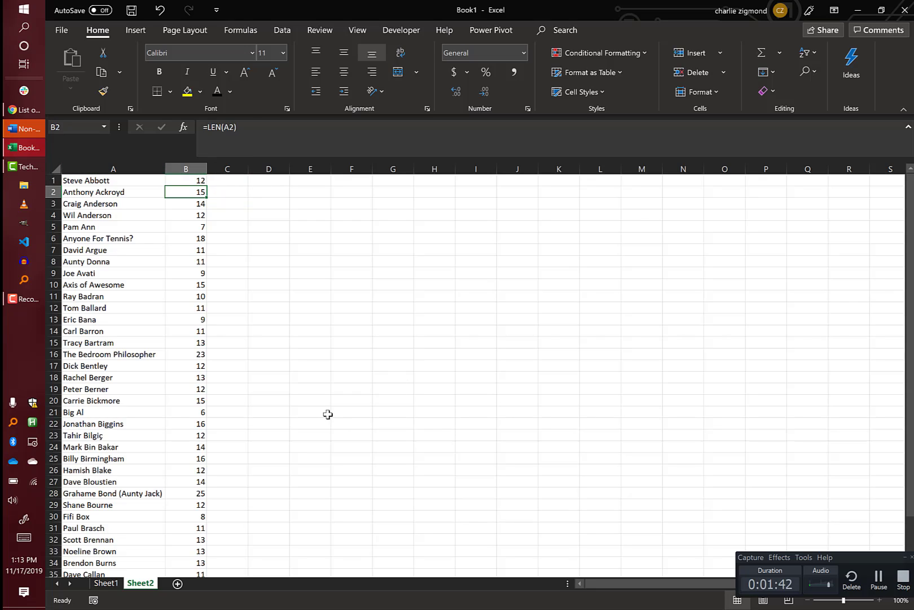
Step: Copy the names in column A and paste them as values into column G
left_click(122, 167)
key("ctrl+c")
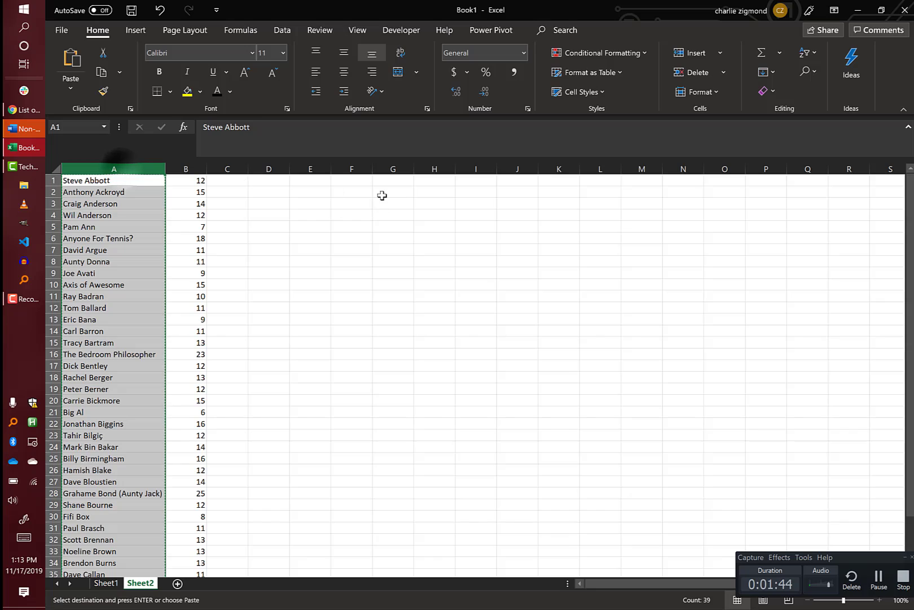
left_click(380, 191)
left_click(388, 182)
key("ctrl+alt+v")
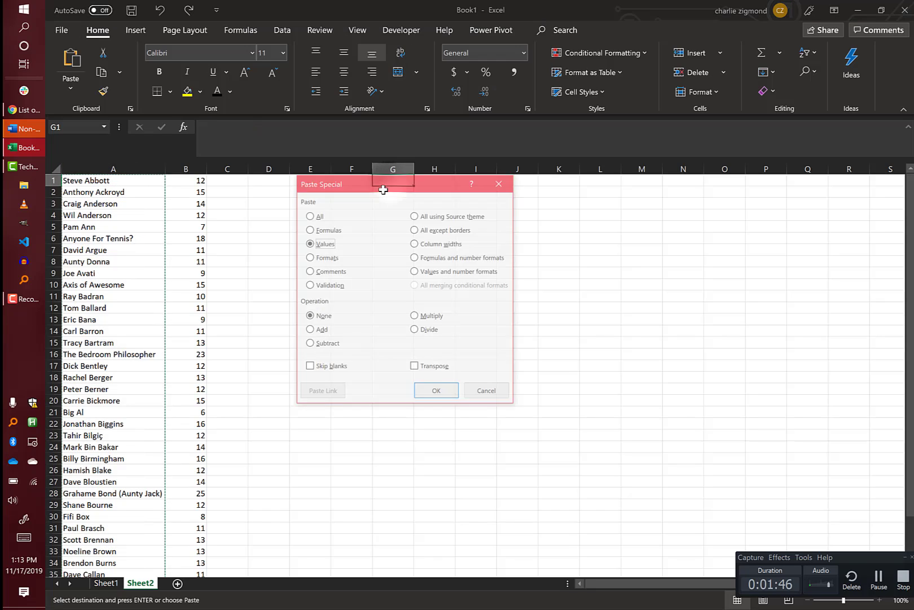
key("Return")
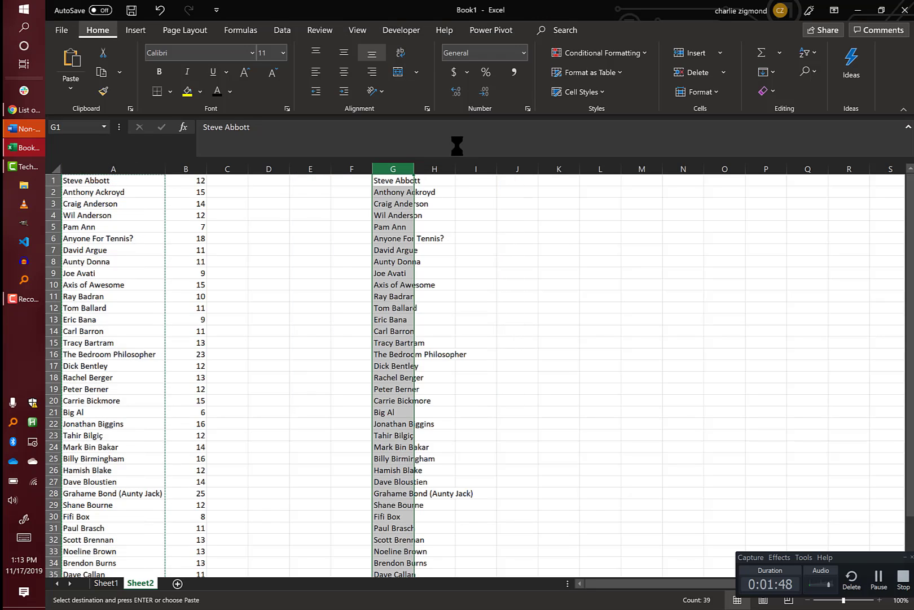
key("alt+d")
key("e")
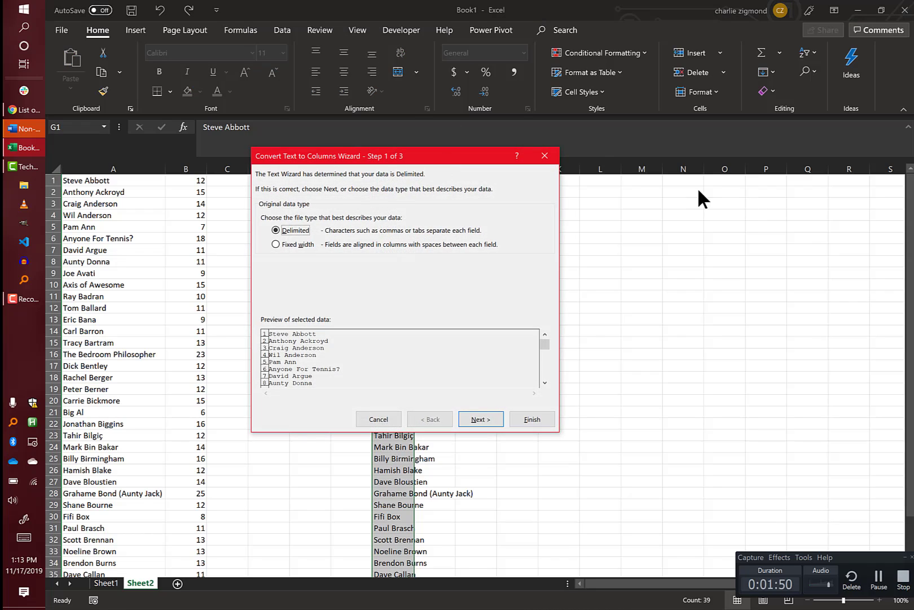
left_click(544, 157)
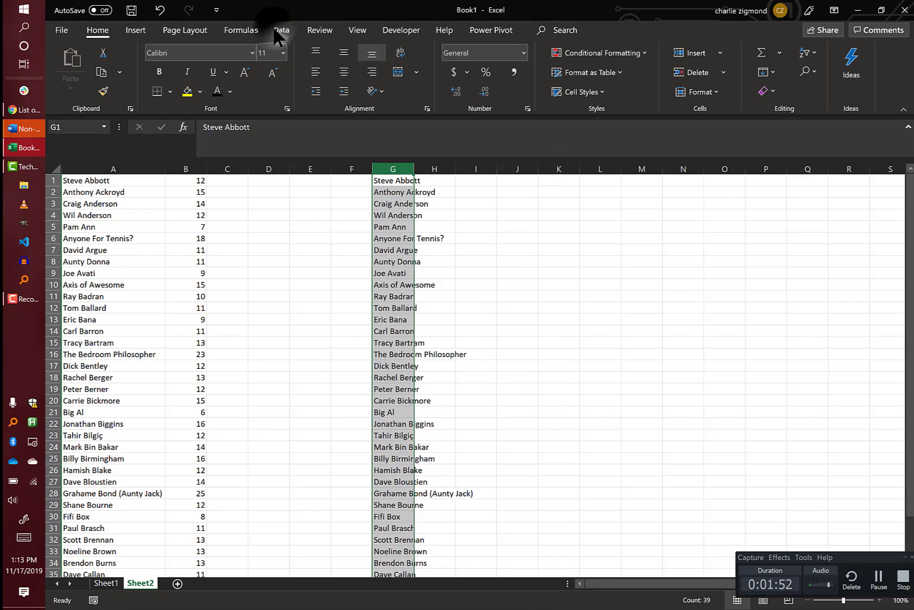
Step: Split the copied names in column G into separate columns with Text to Columns, delimited by tab and space
left_click(279, 30)
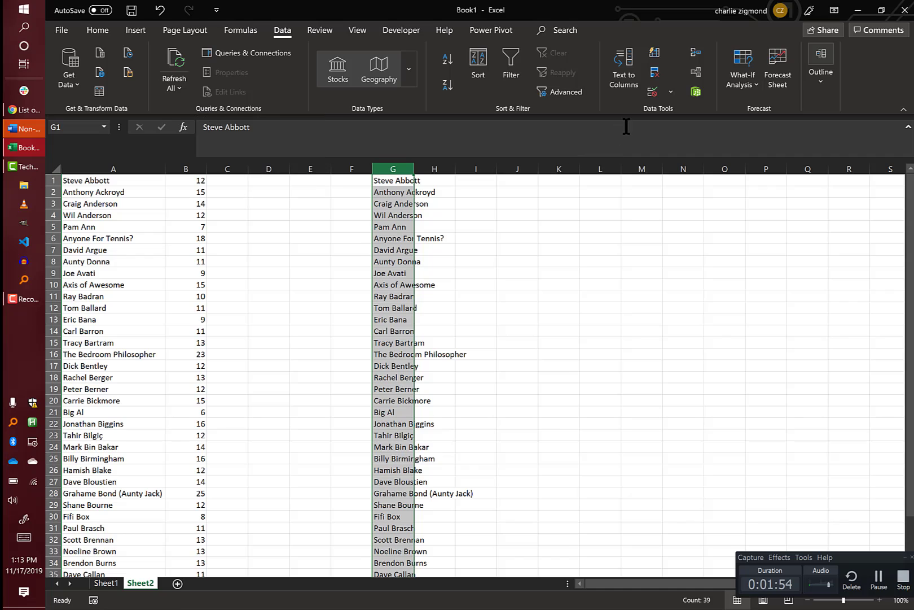
left_click(627, 71)
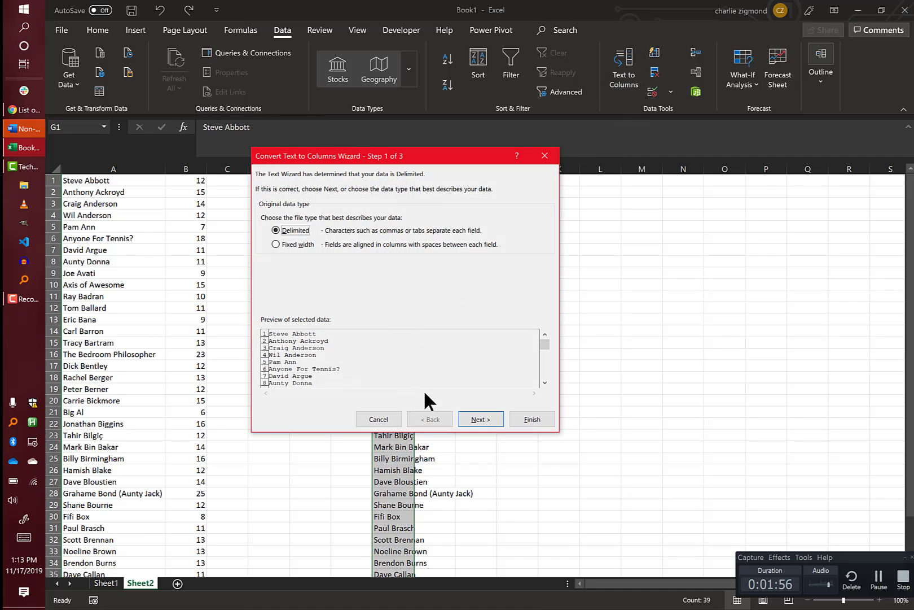
left_click(483, 418)
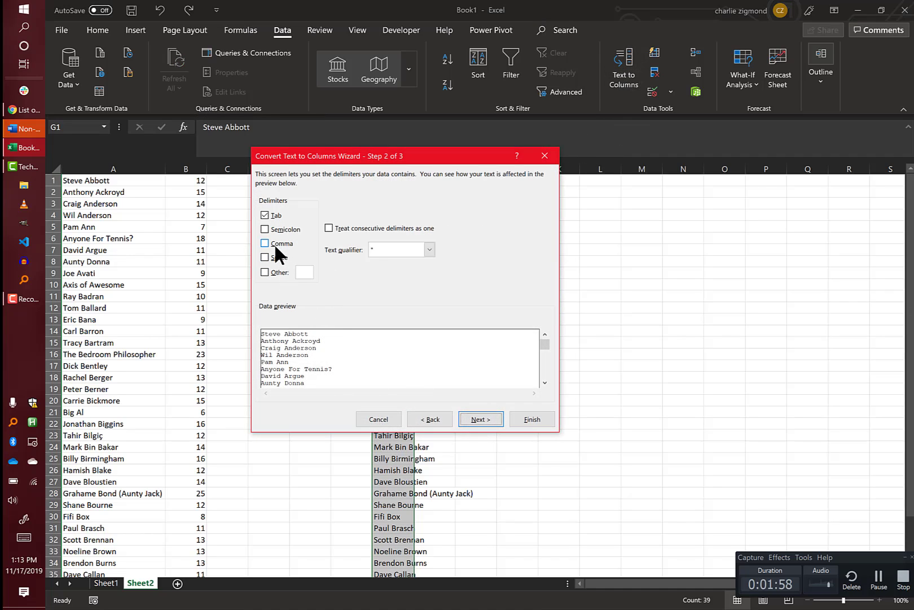
left_click(276, 259)
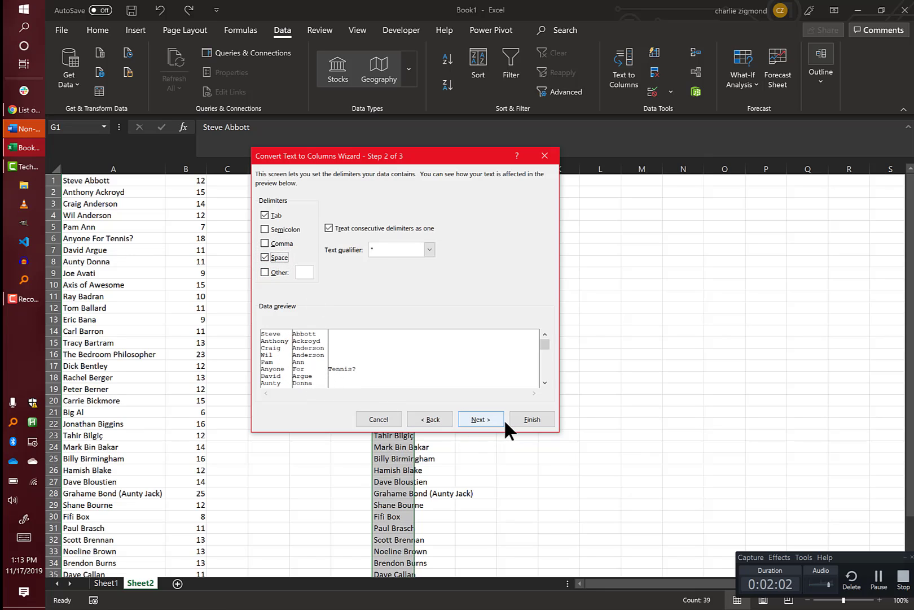
left_click(477, 419)
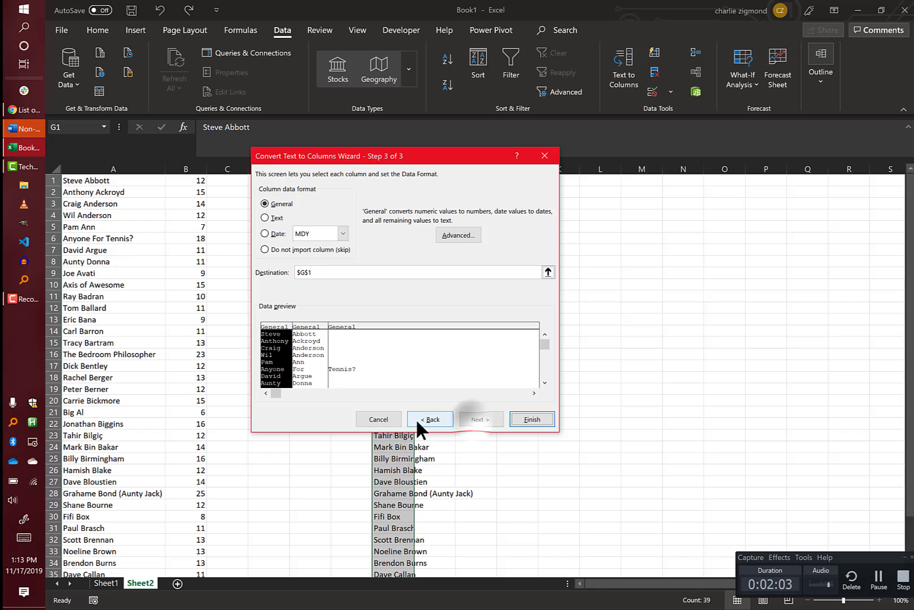
left_click(523, 421)
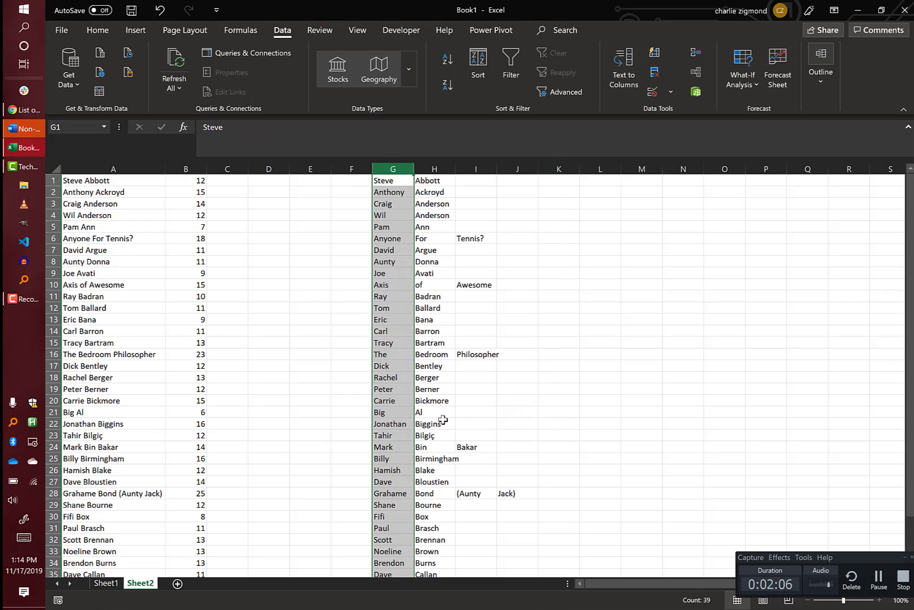
Step: Delete columns G to I with the split names, including the leftover column holding the last name fragment
left_click(436, 413)
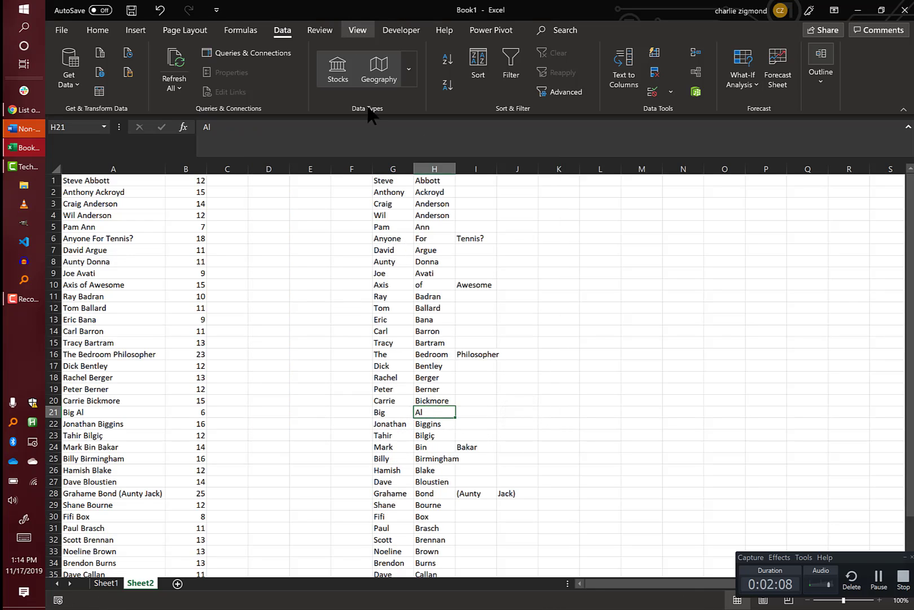
left_click_drag(392, 169, 467, 179)
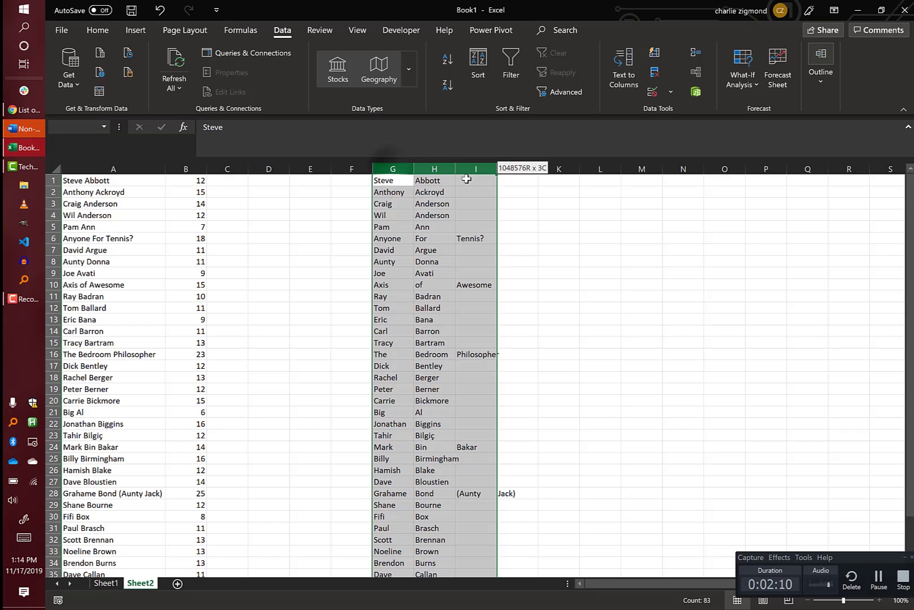
key("ctrl+minus")
left_click(232, 205)
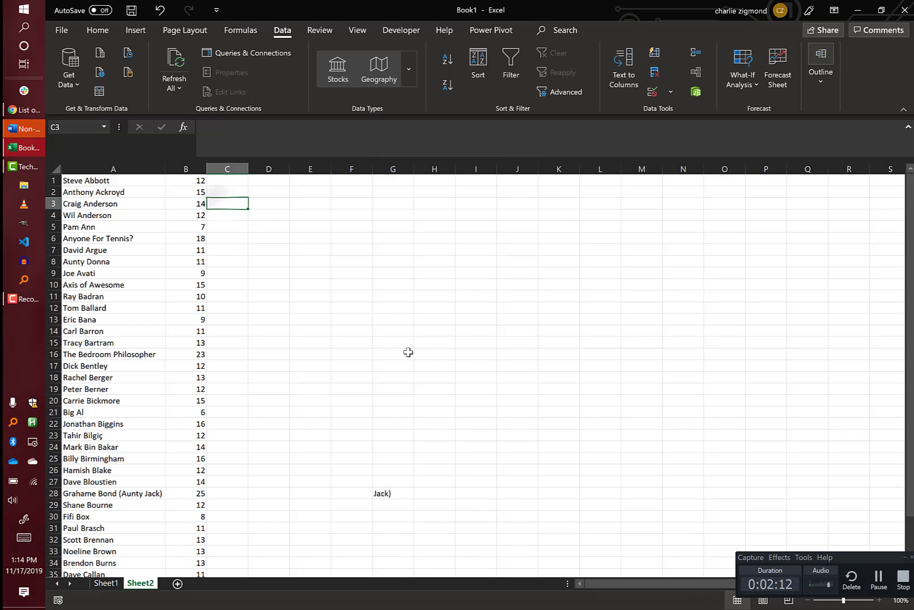
left_click(394, 169)
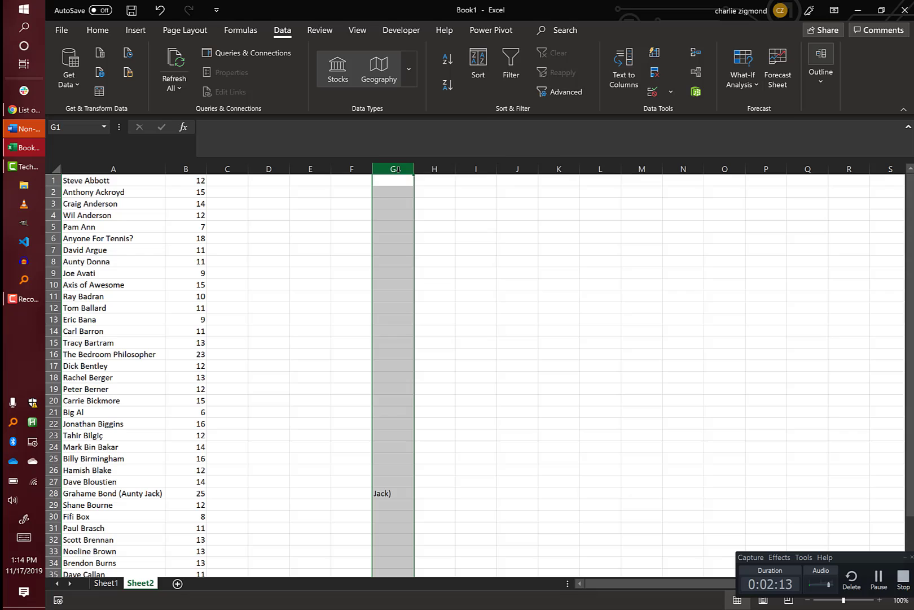
key("ctrl+minus")
Step: Enter the formula =SEARCH(" ",A4,1) in cell D4 to find the first space in the name
left_click(280, 214)
type("=")
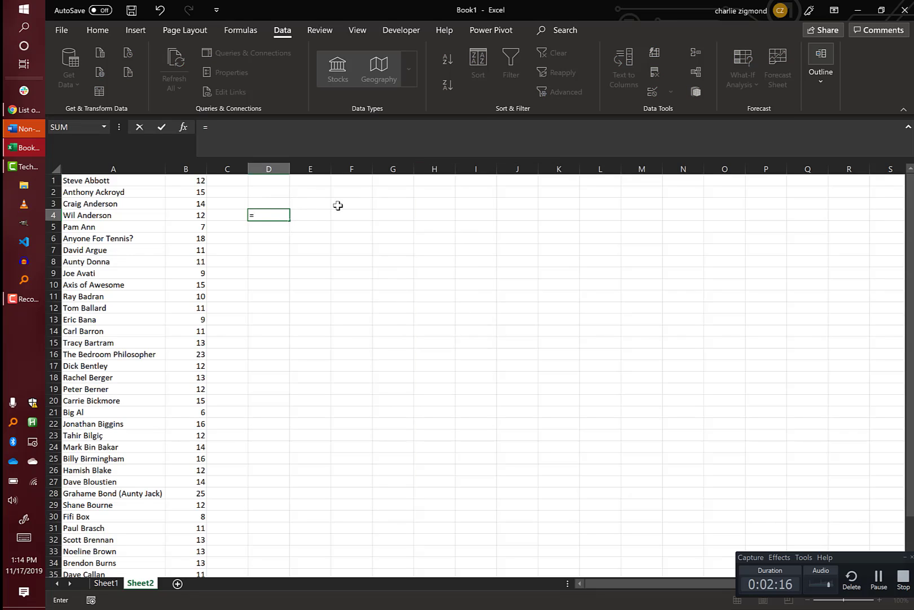
type("search")
key("Tab")
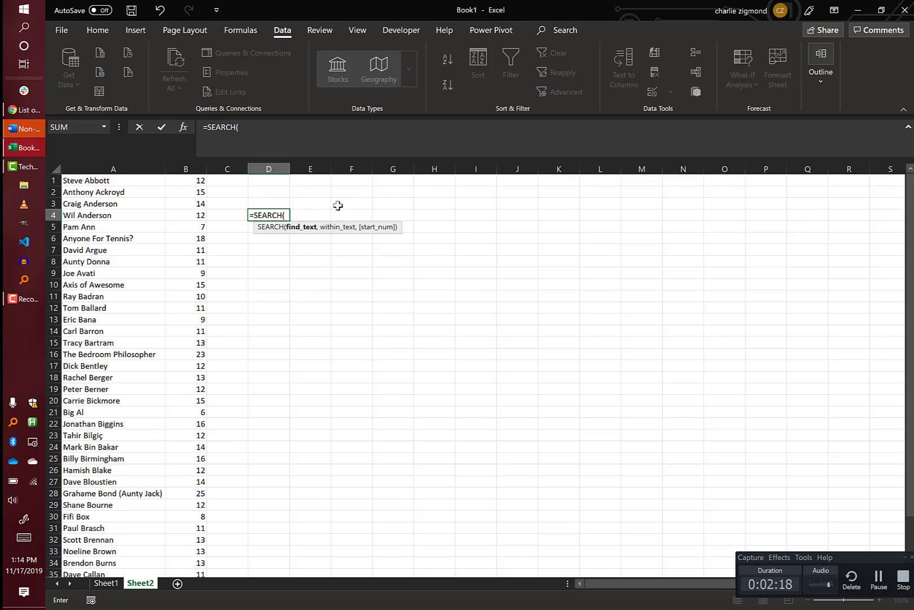
type("\" \",")
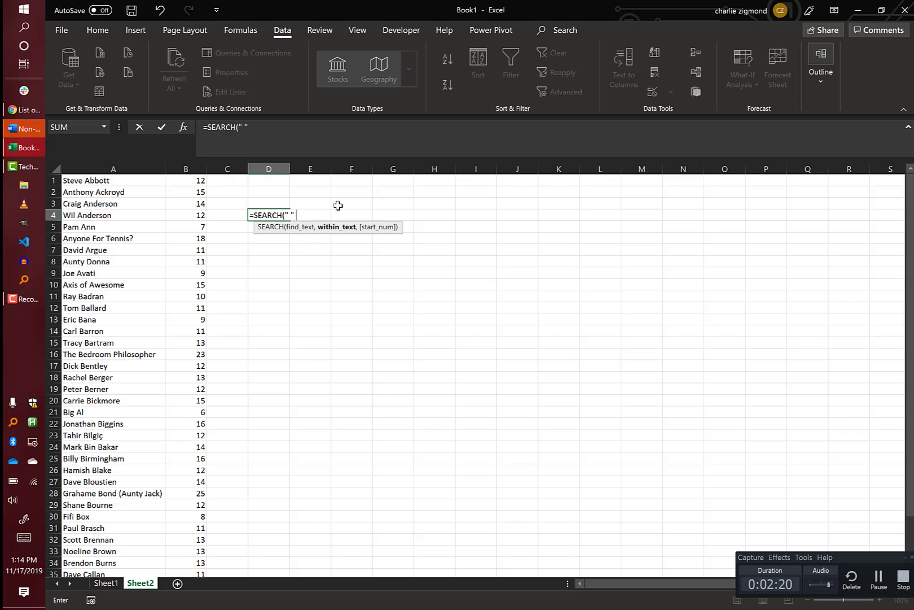
key("Left")
key("Left")
key("Left")
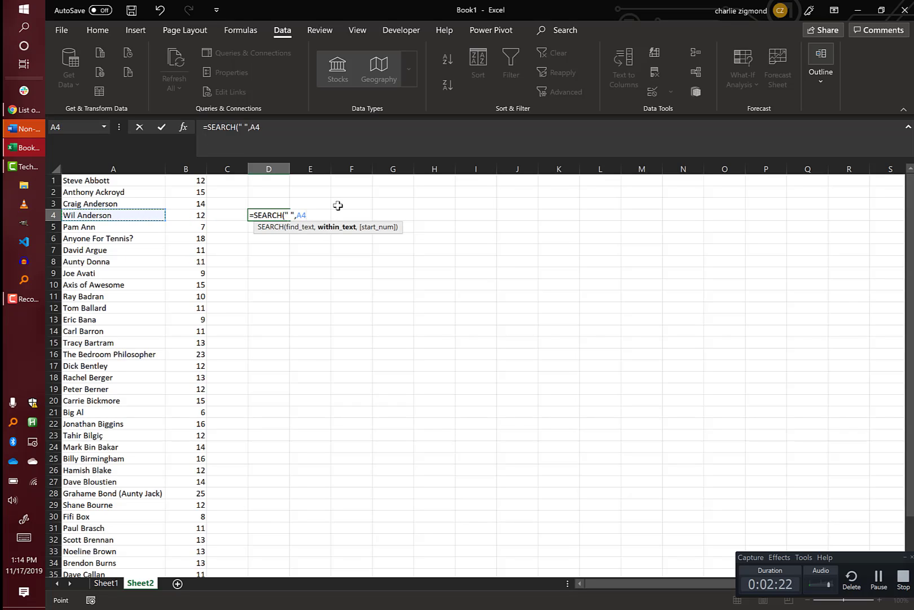
type(",1")
key("Return")
Step: Copy the SEARCH formula from D4 to the whole range D1:D39, alongside every name
key("Up")
key("Up")
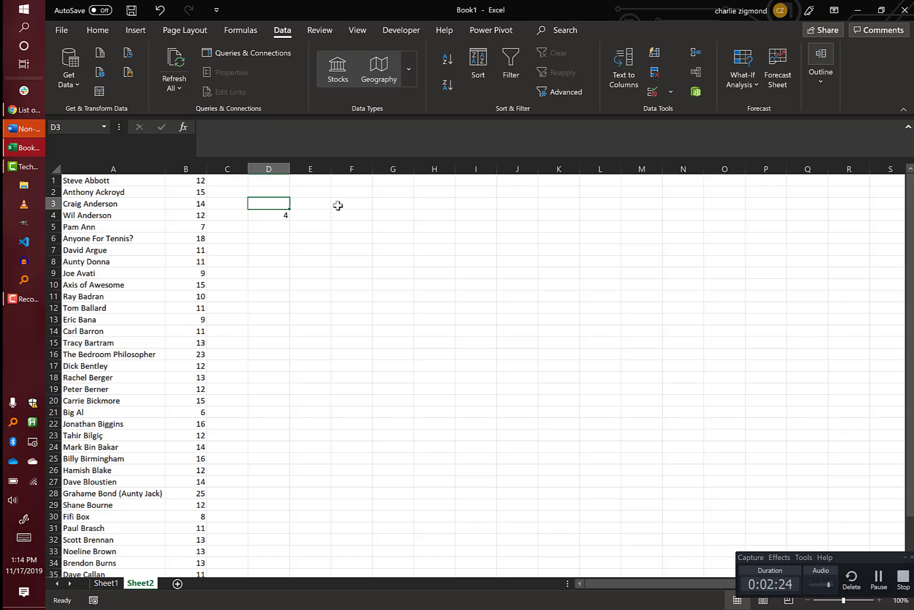
key("Down")
key("ctrl+c")
key("Up")
key("Left")
key("Left")
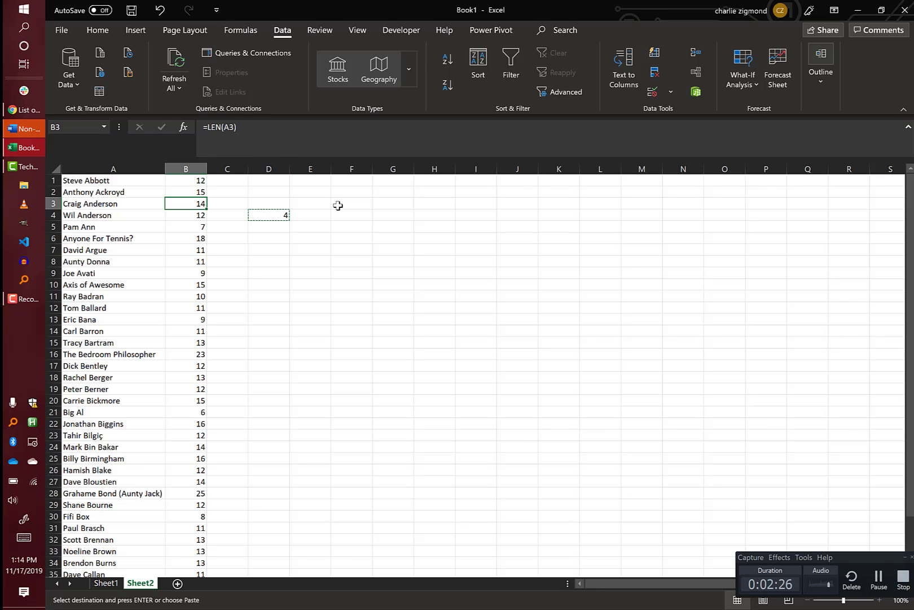
key("Down")
key("ctrl+Down")
key("Right")
key("Right")
key("ctrl+shift+Up")
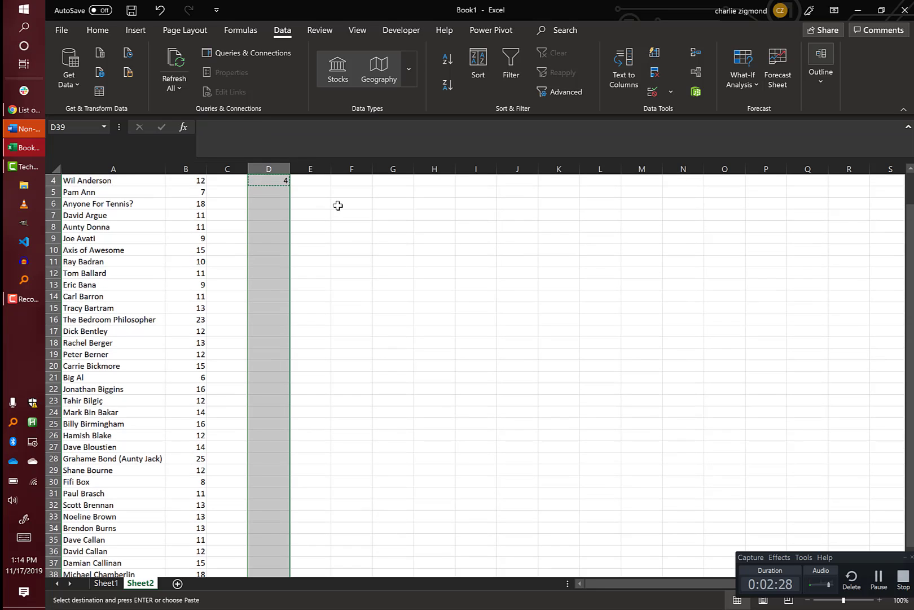
key("ctrl+shift+Up")
key("ctrl+v")
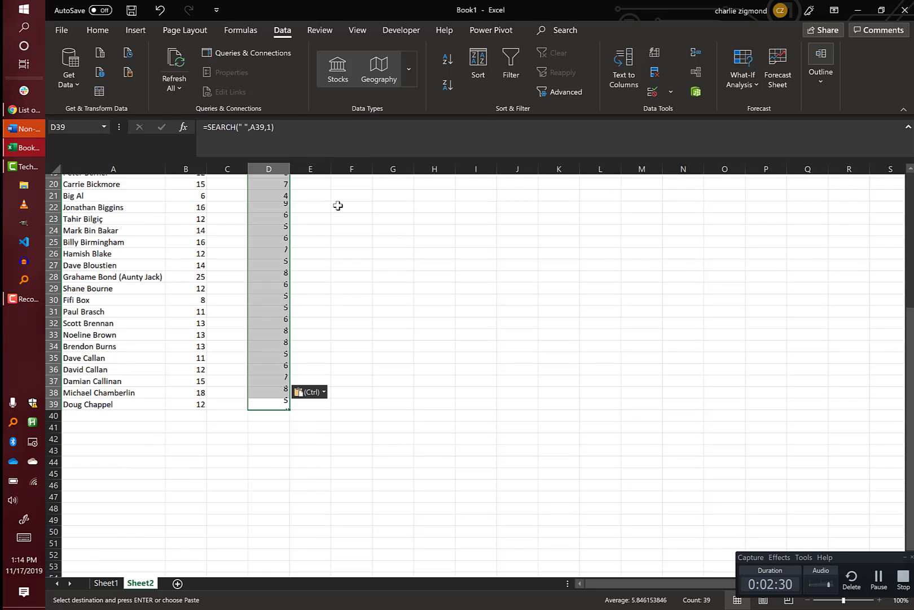
key("Left")
key("Up")
key("Escape")
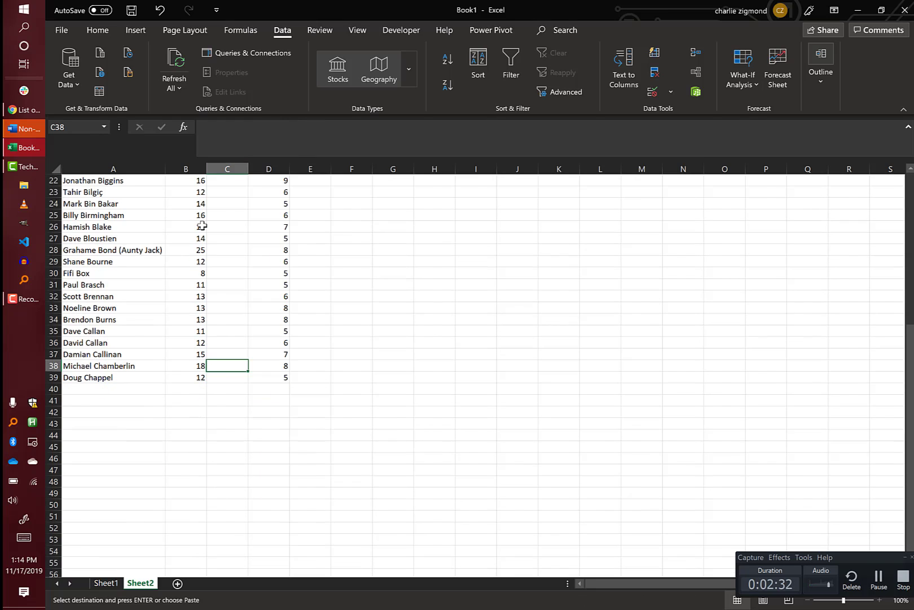
Step: Insert a blank row above the first name and enter the heading Length in B1
key("ctrl+Down")
key("Up")
key("Up")
key("Up")
key("ctrl+Up")
key("Left")
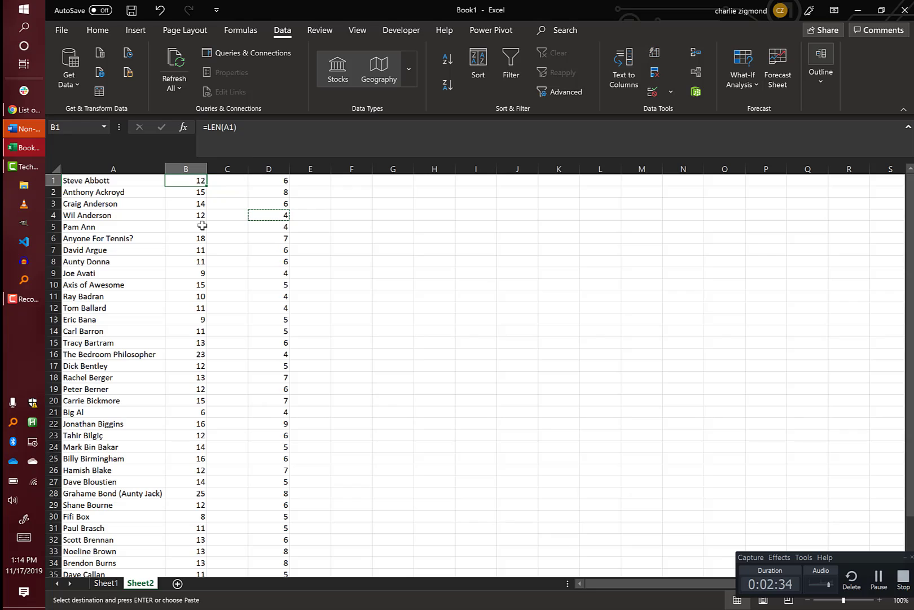
right_click(52, 180)
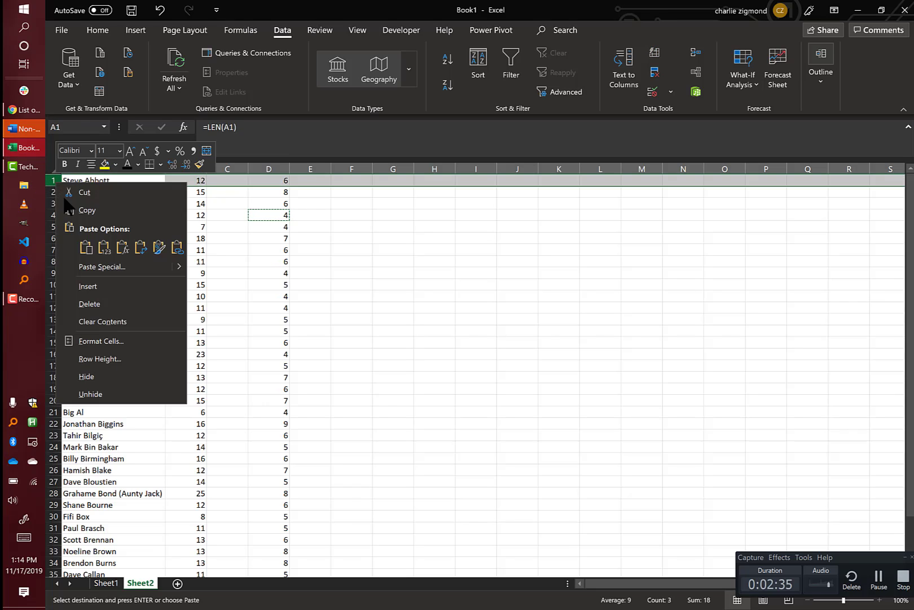
left_click(84, 286)
left_click(196, 181)
type("Length")
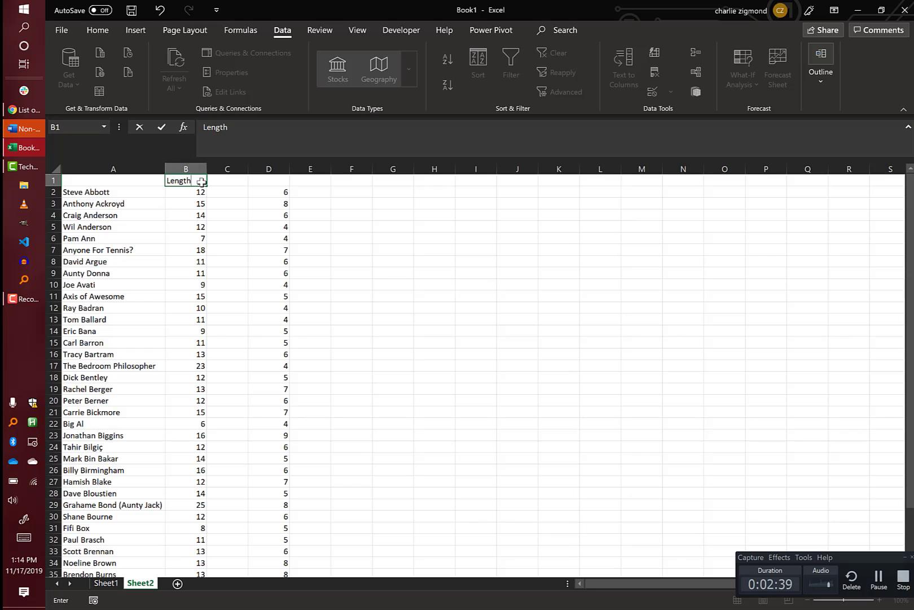
key("Left")
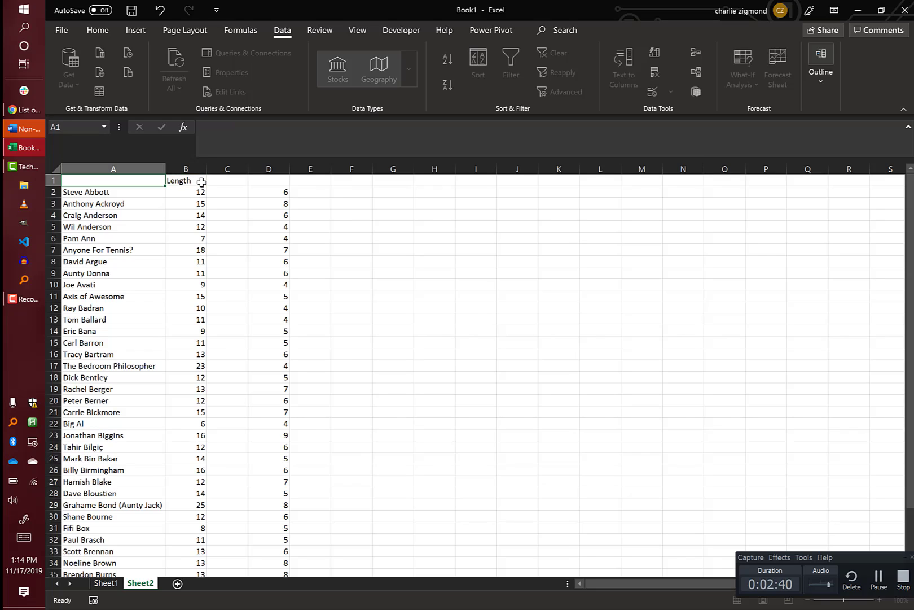
Step: Enter the heading Name in A1 and the heading Space Location in D1
key("Right")
key("Right")
key("Right")
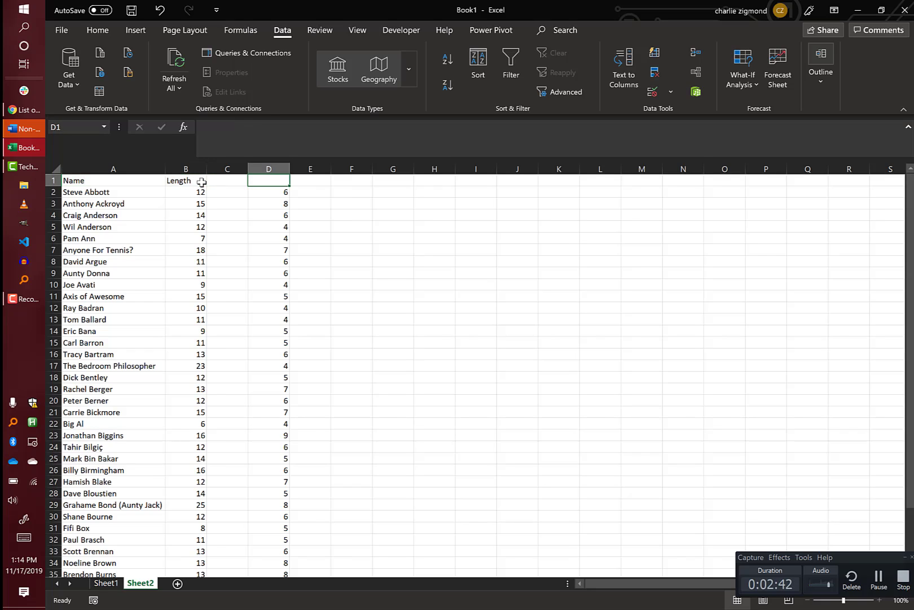
type("Space L")
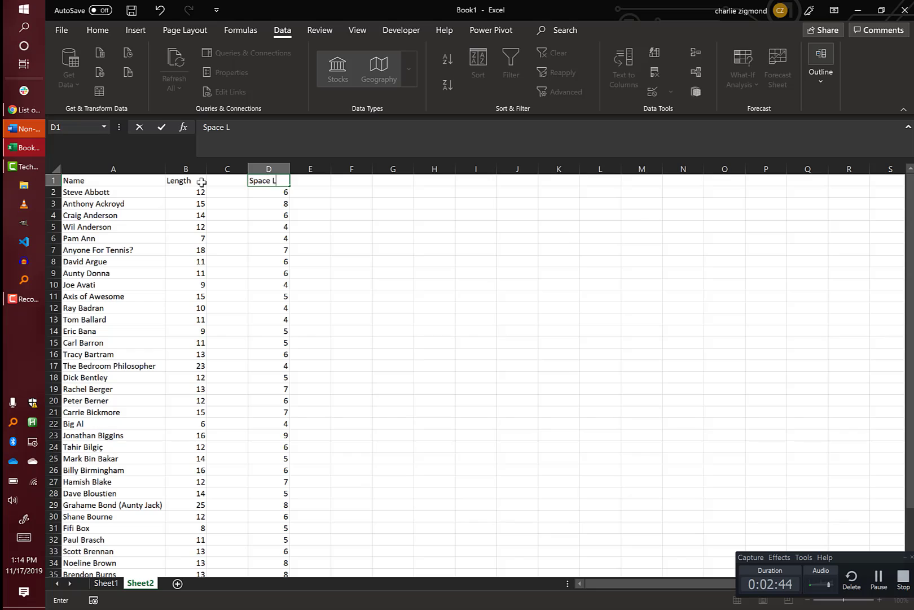
type("ocation")
key("Right")
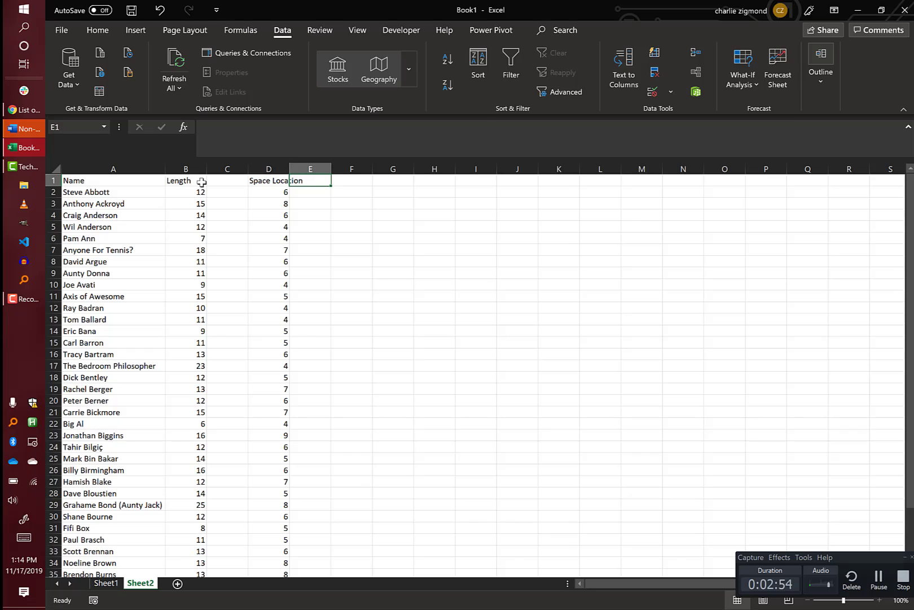
Step: Enter the formula =LEFT(A2,D2-1) in cell E2 to extract the first name before the space
key("Down")
type("=")
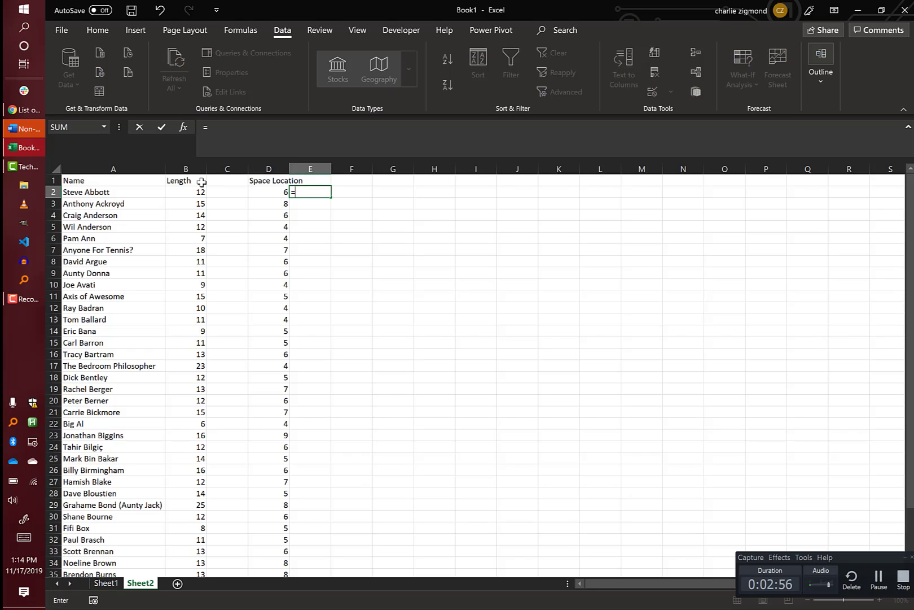
type("lef")
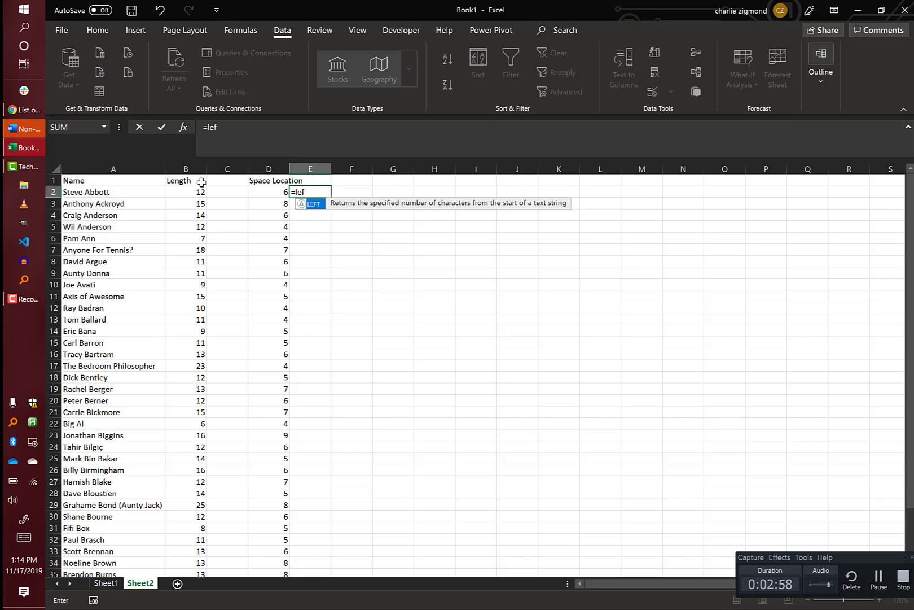
key("Tab")
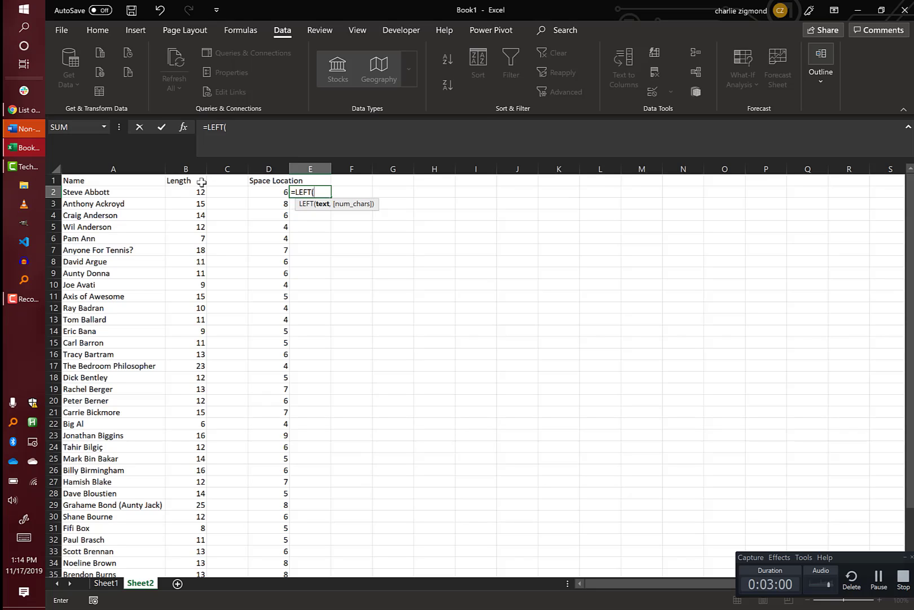
key("Left")
key("Left")
key("Left")
key("Left")
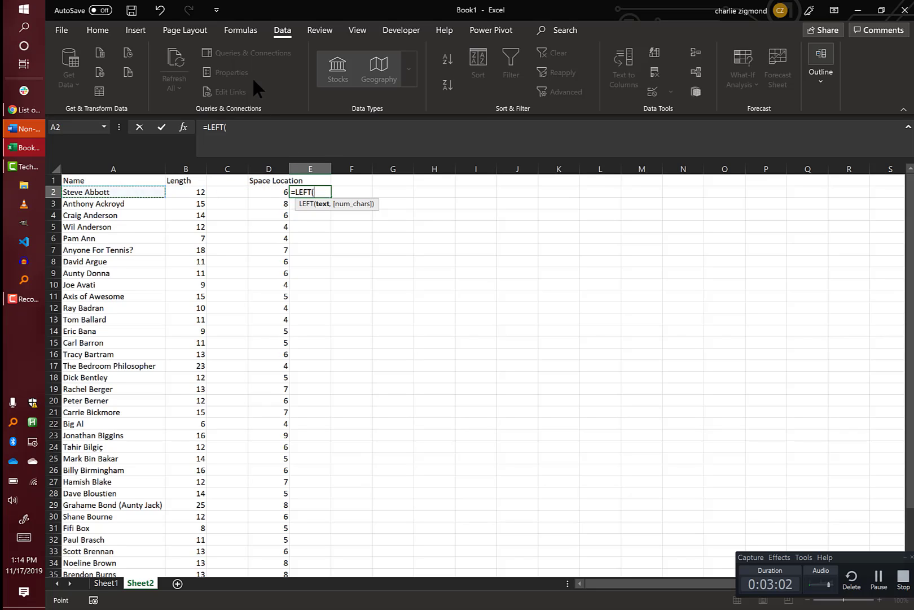
type(",")
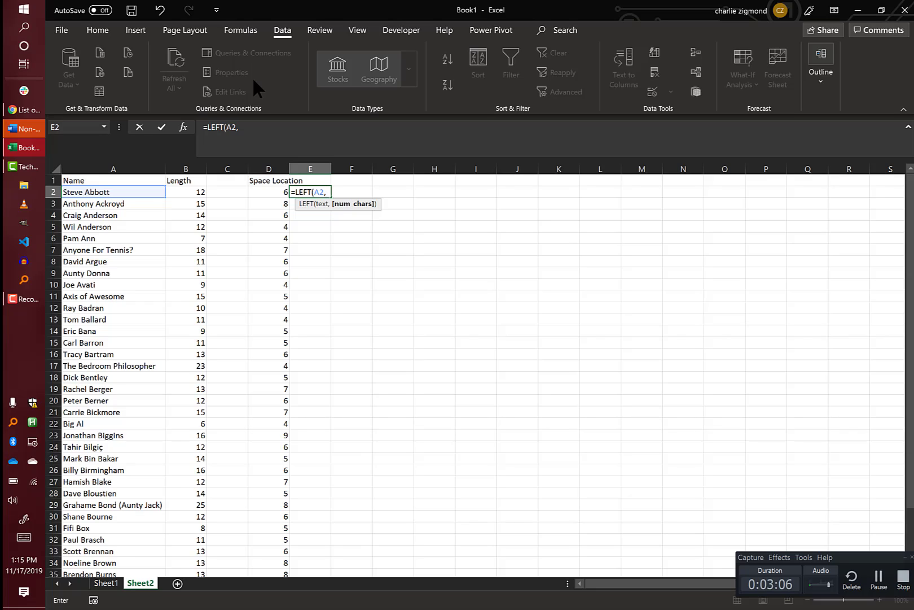
key("Left")
type("-1")
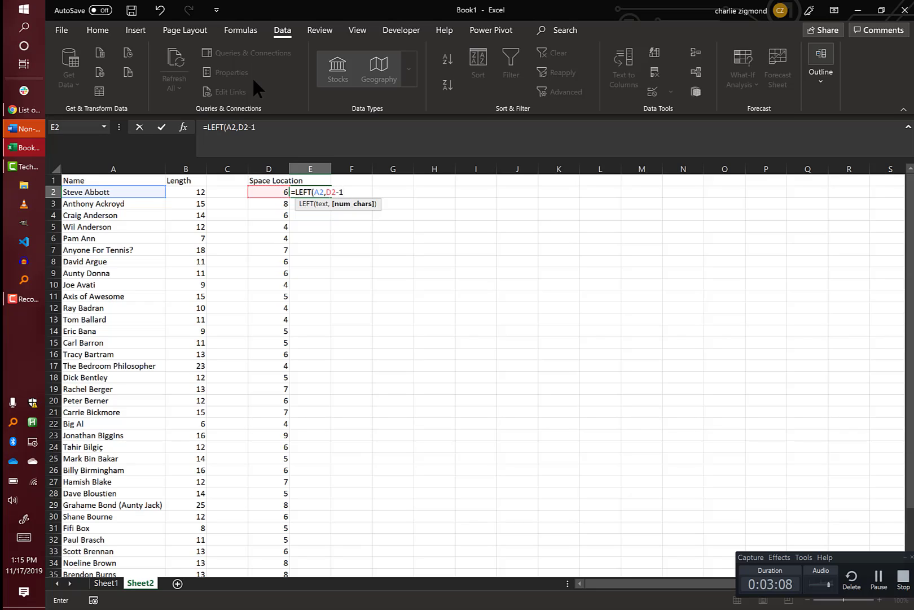
type(")")
key("ctrl+Return")
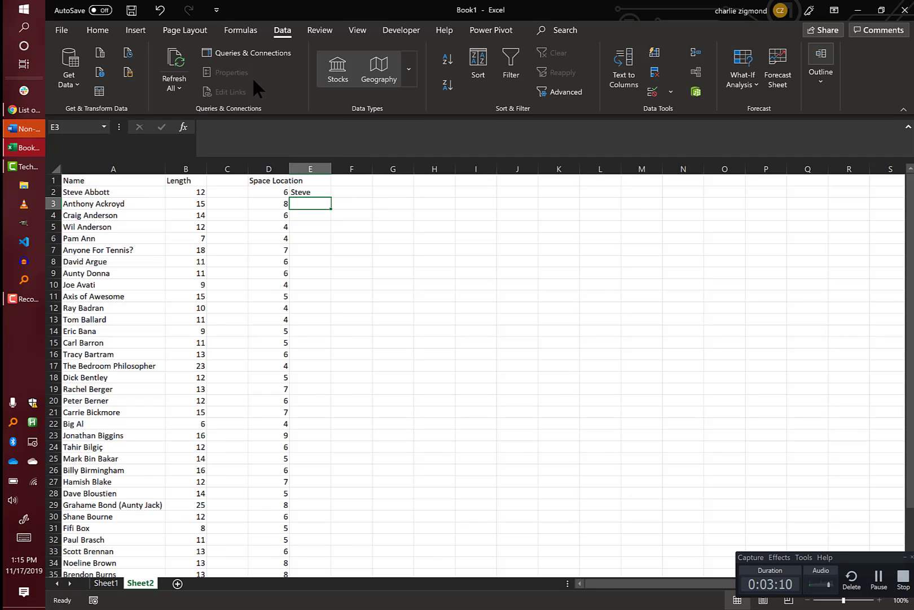
Step: Copy the LEFT formula from E2 down to E40, alongside every name
key("ctrl+c")
key("Left")
key("ctrl+Down")
key("Right")
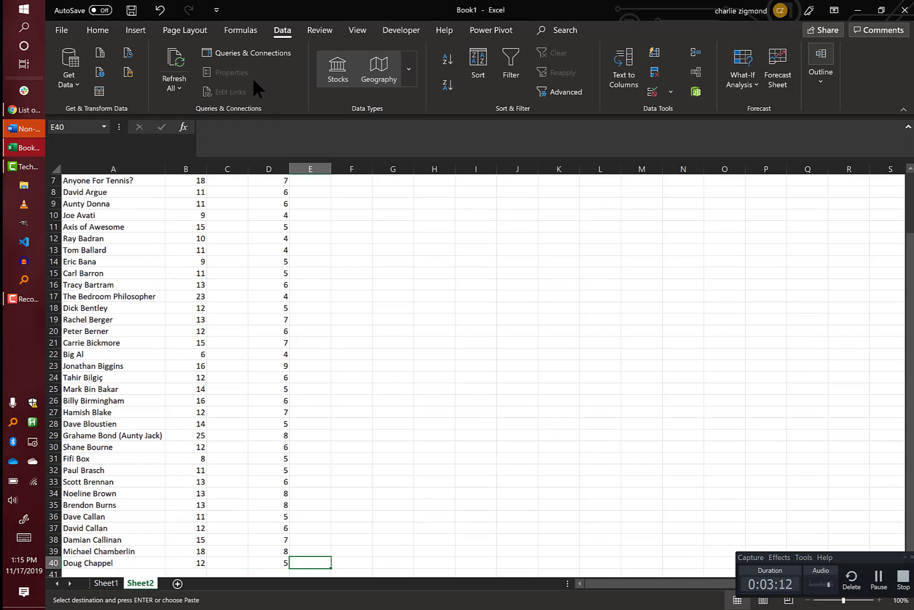
key("ctrl+shift+Up")
key("ctrl+v")
key("ctrl+Up")
key("Down")
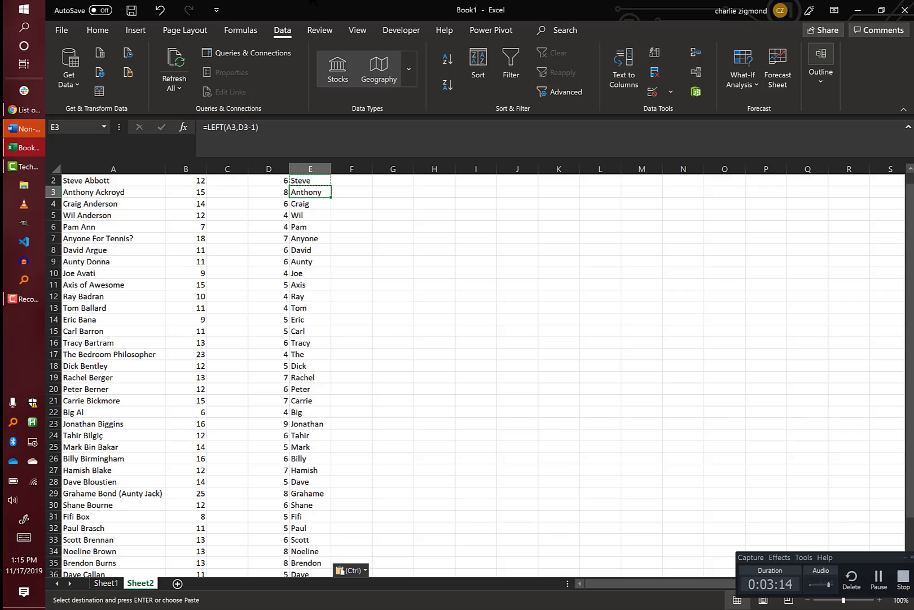
scroll(320, 226, "up", 1)
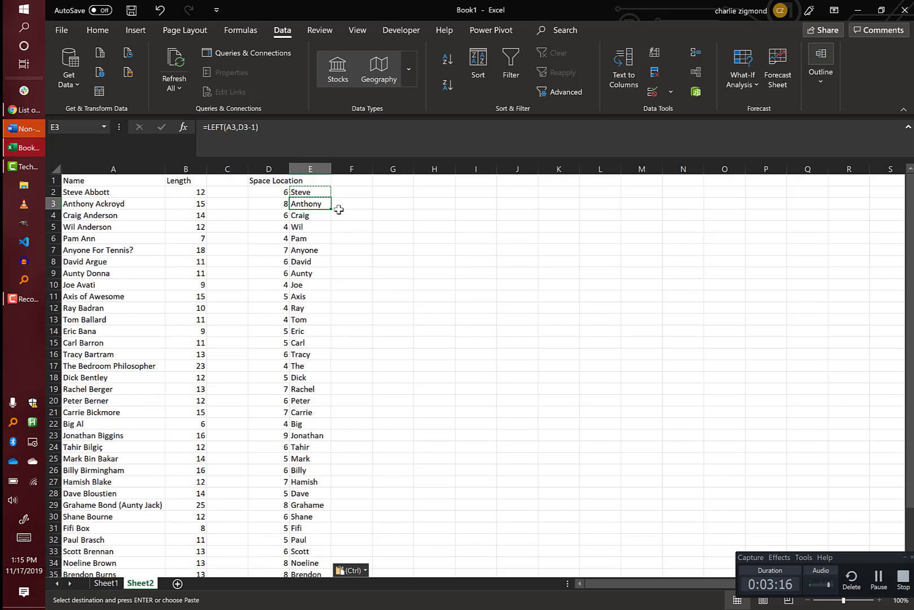
Step: Enter the formula =RIGHT(A2,B2-D2) in cell F2 to extract the text after the first space
left_click(350, 191)
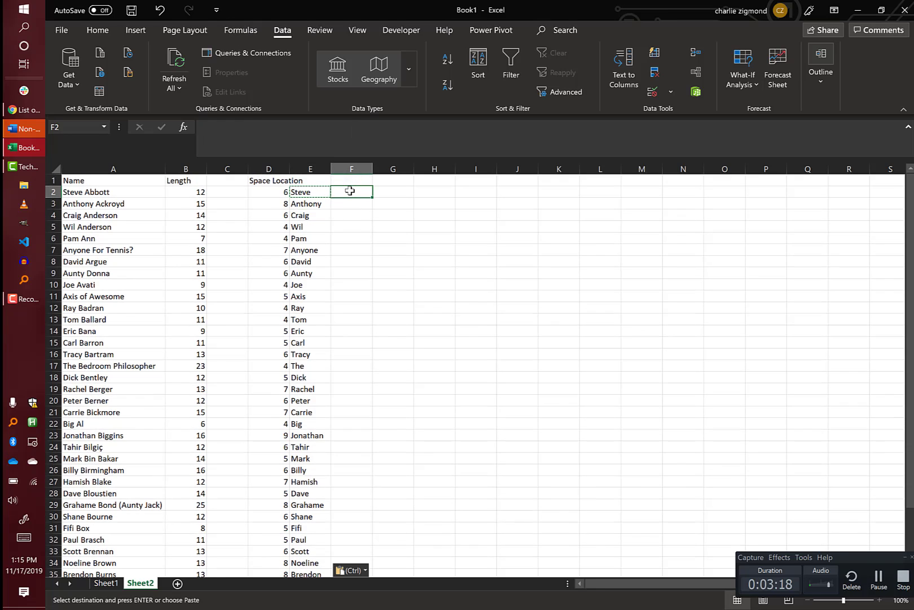
type("=righ")
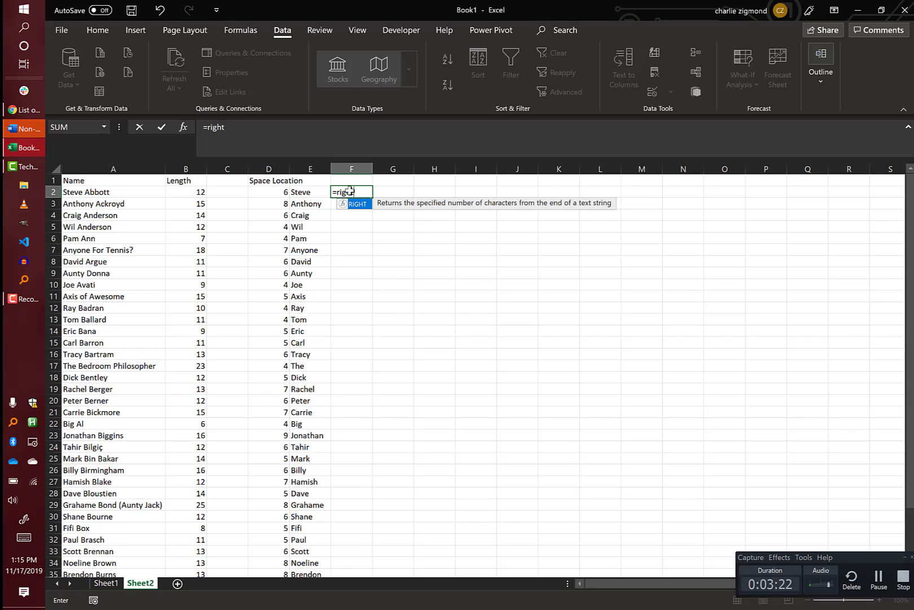
type("t")
key("Tab")
key("Left")
key("Left")
key("Left")
key("Left")
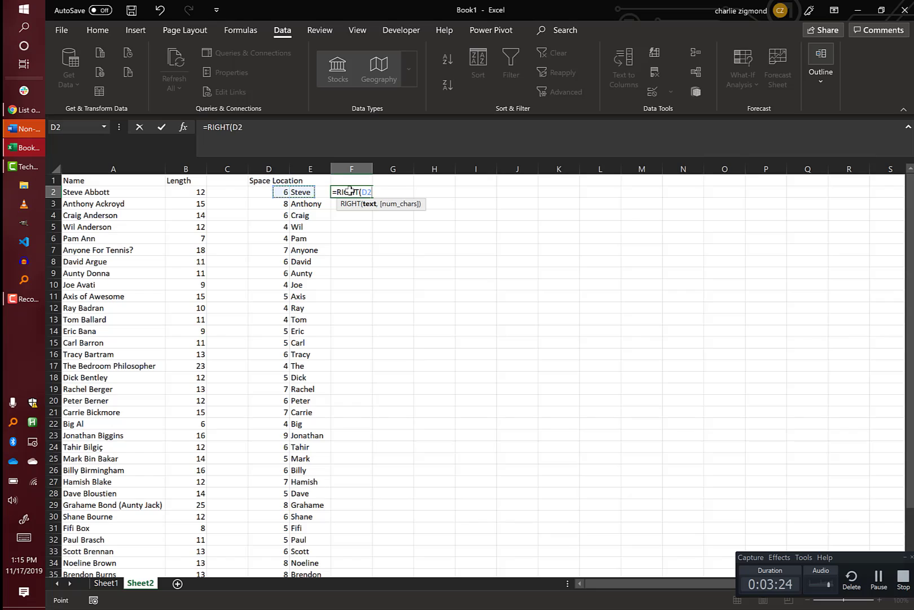
type(",")
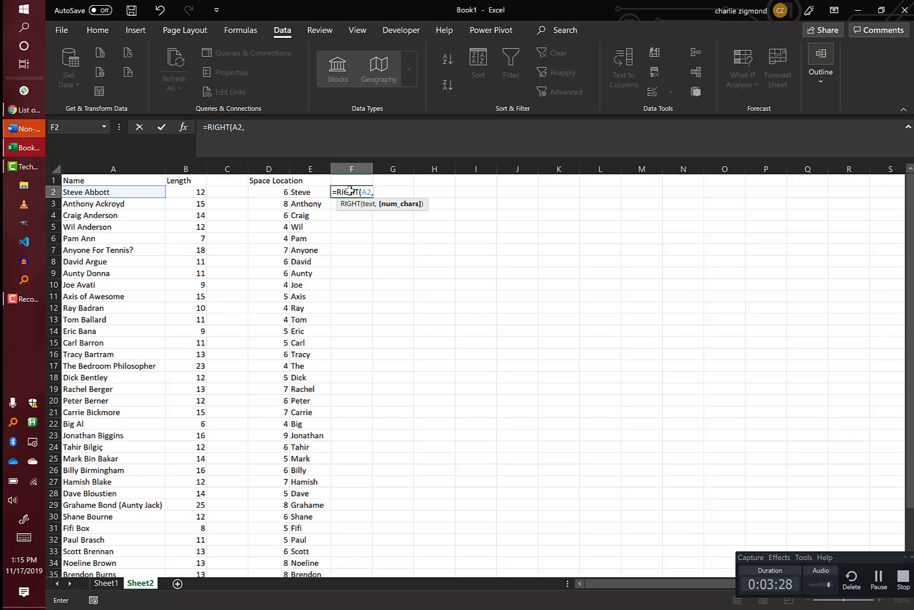
key("Left")
key("Left")
key("Left")
key("Left")
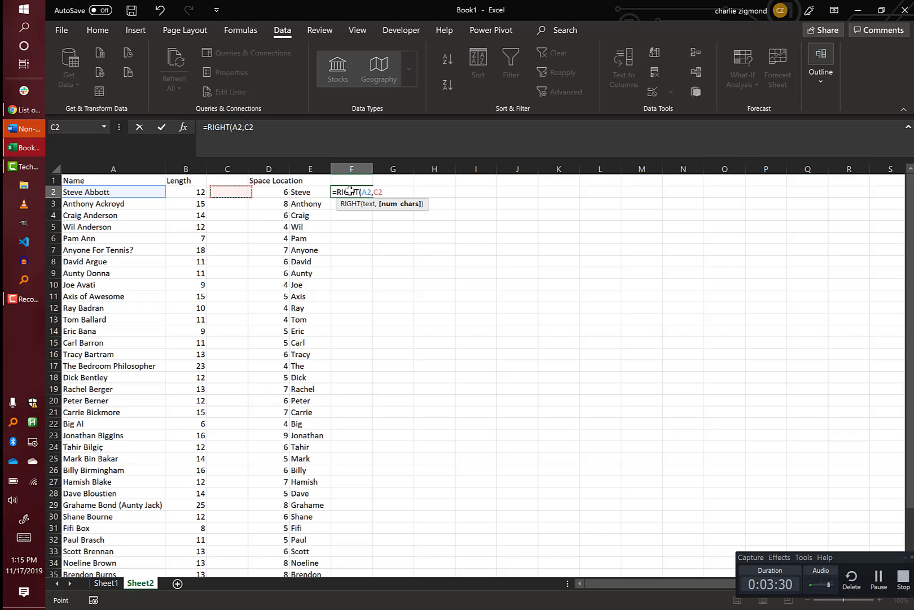
type("-")
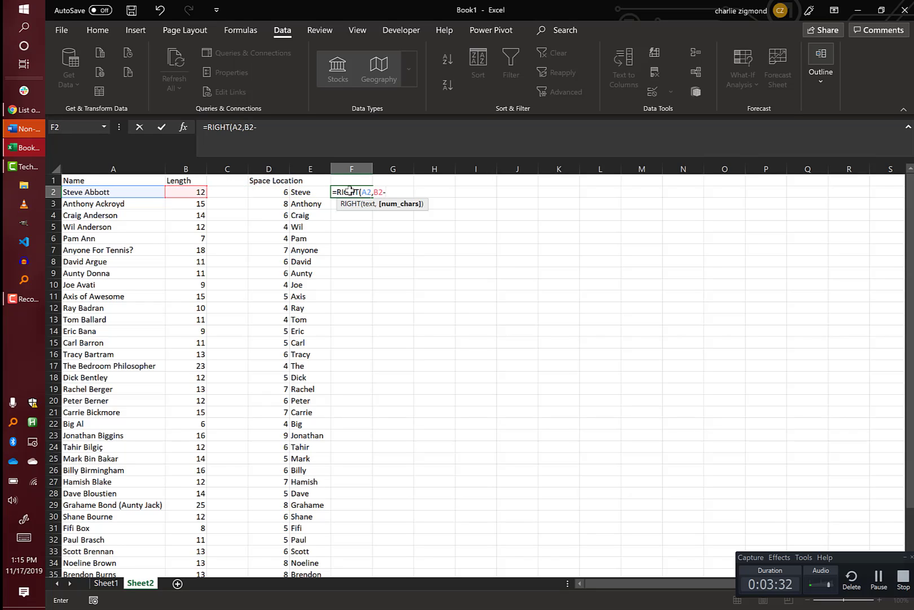
key("Left")
key("Left")
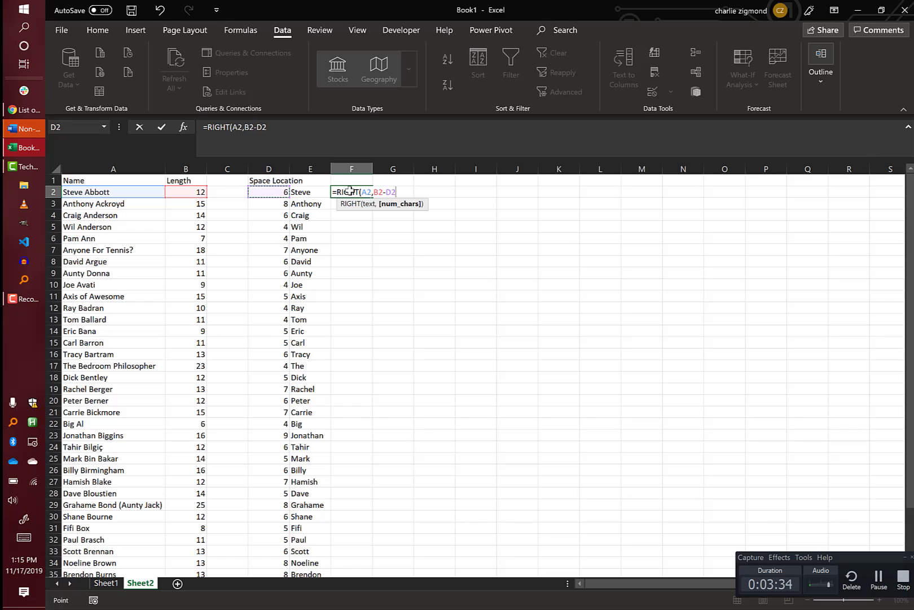
key("Return")
Step: Copy the RIGHT formula from F2 down to F40, alongside every name
left_click(351, 191)
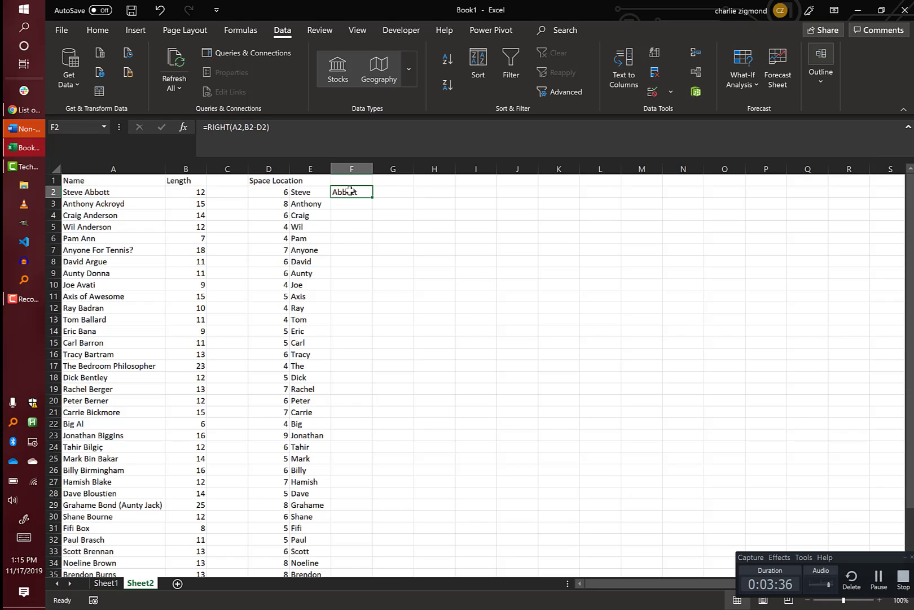
key("ctrl+c")
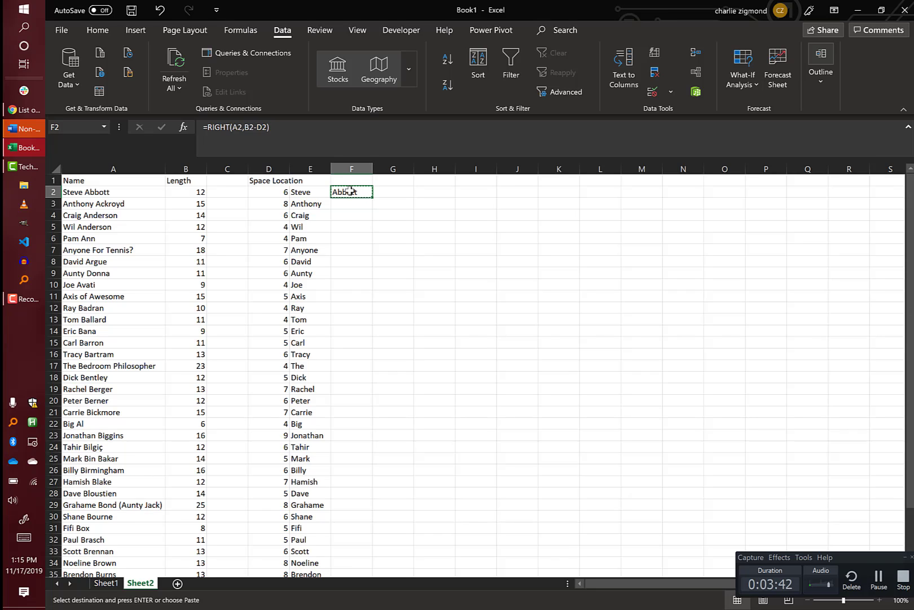
key("Left")
key("ctrl+Down")
key("Right")
key("ctrl+shift+Up")
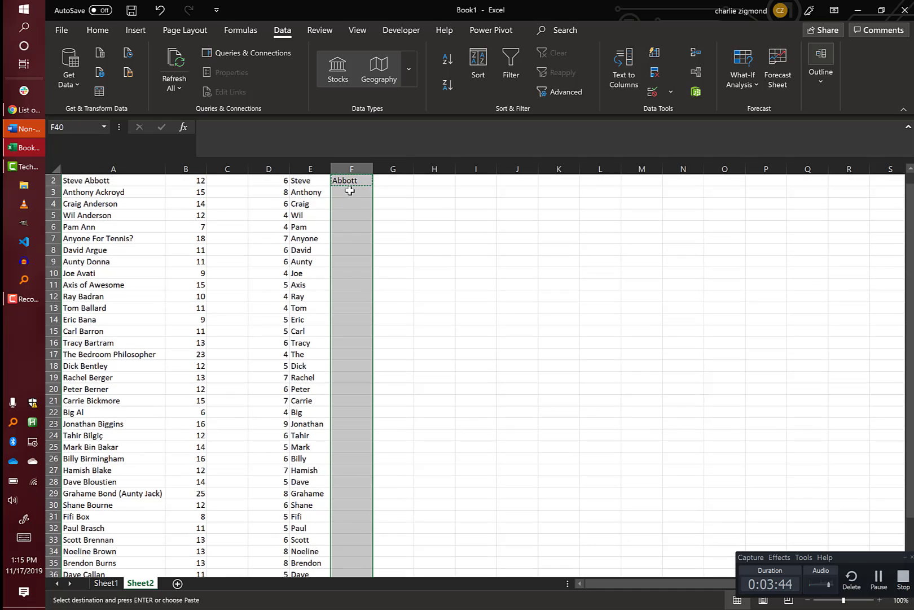
key("ctrl+v")
key("ctrl+Up")
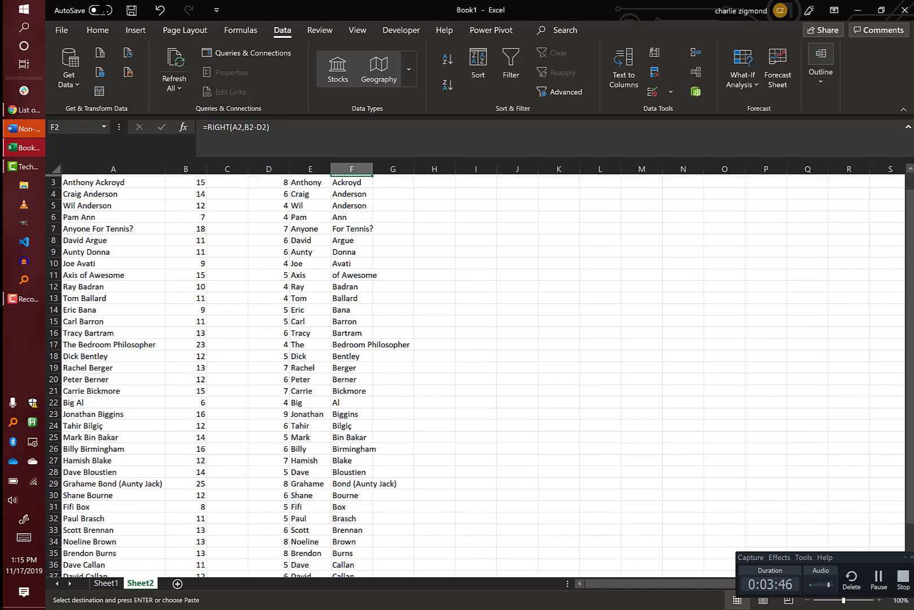
Step: Examine the extracted last names in column F down to the multi-word name in row 17
key("Down")
key("Down")
key("Down")
key("Down")
key("Down")
key("Down")
key("Down")
key("Down")
key("Down")
key("Down")
key("Down")
key("Down")
key("Down")
key("Down")
key("Down")
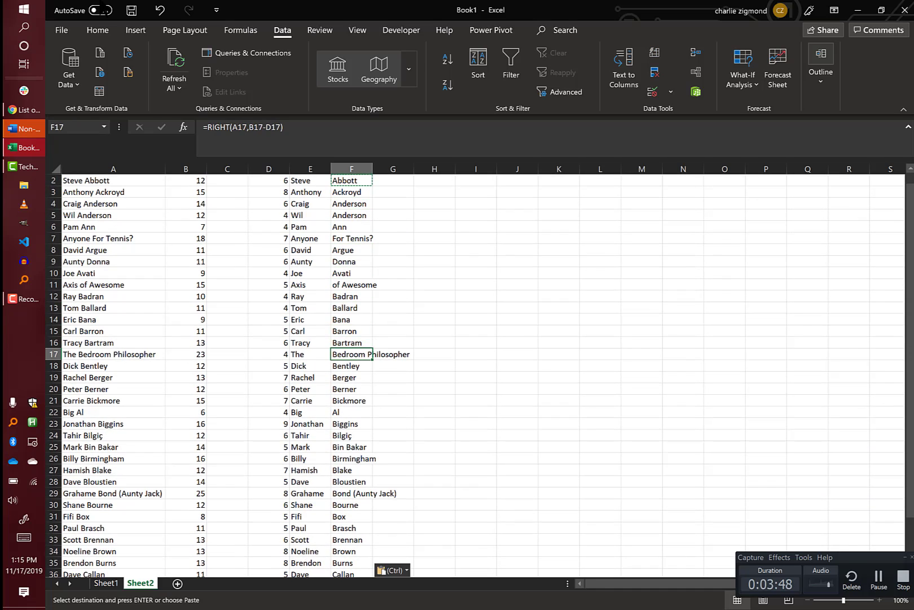
key("Right")
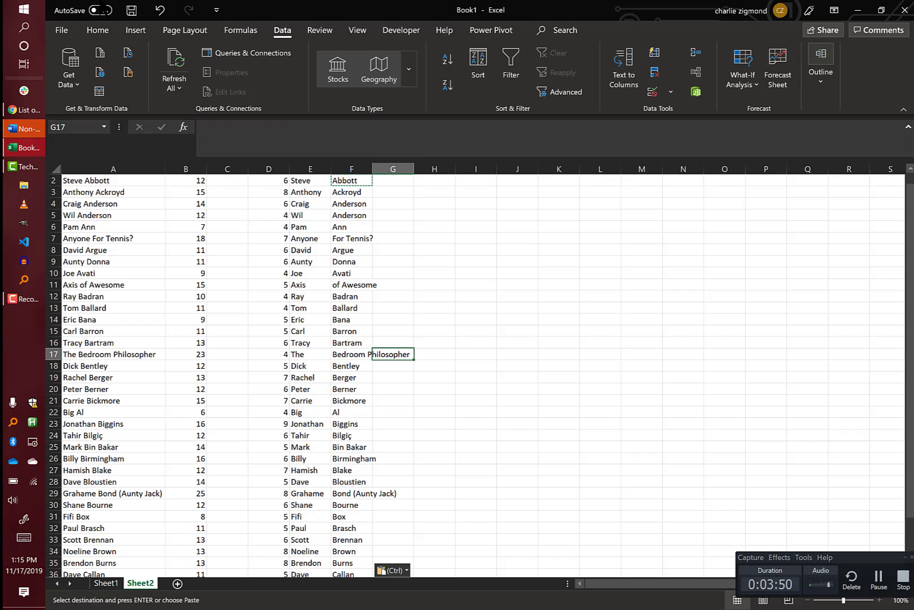
key("Up")
key("Up")
key("Up")
key("Up")
key("Up")
key("Up")
key("Up")
key("Up")
key("Up")
key("Up")
key("Up")
key("Up")
key("Up")
key("Up")
key("Up")
key("Up")
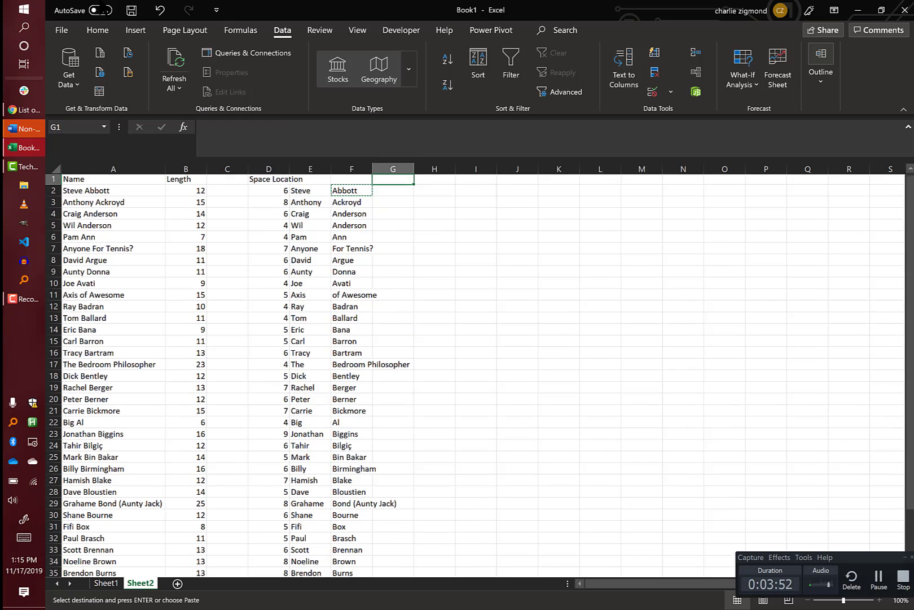
Step: Enter the formula =MID(A3,3,3) in cell H3 to extract three characters starting at the third one of the name
key("Right")
key("Down")
key("Down")
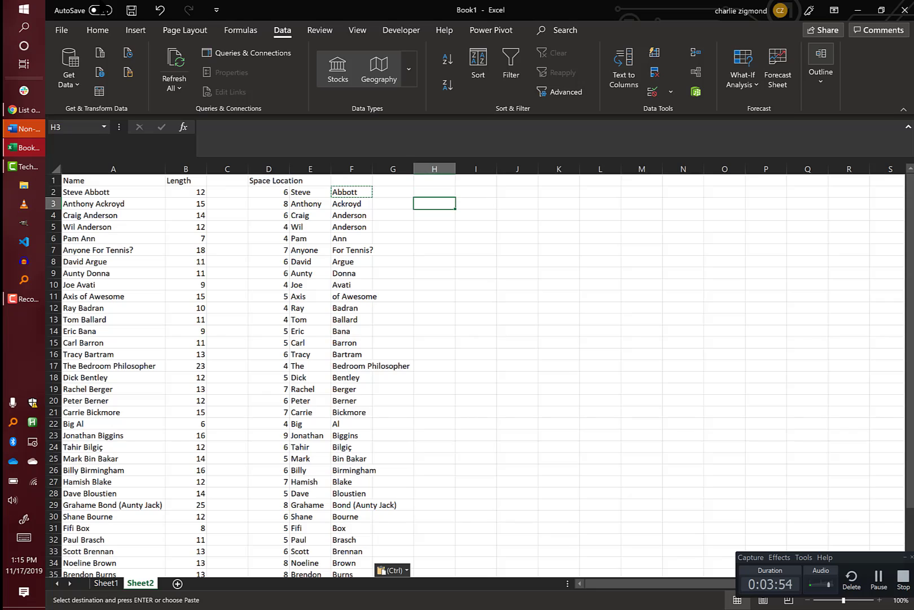
type("=mid")
key("Tab")
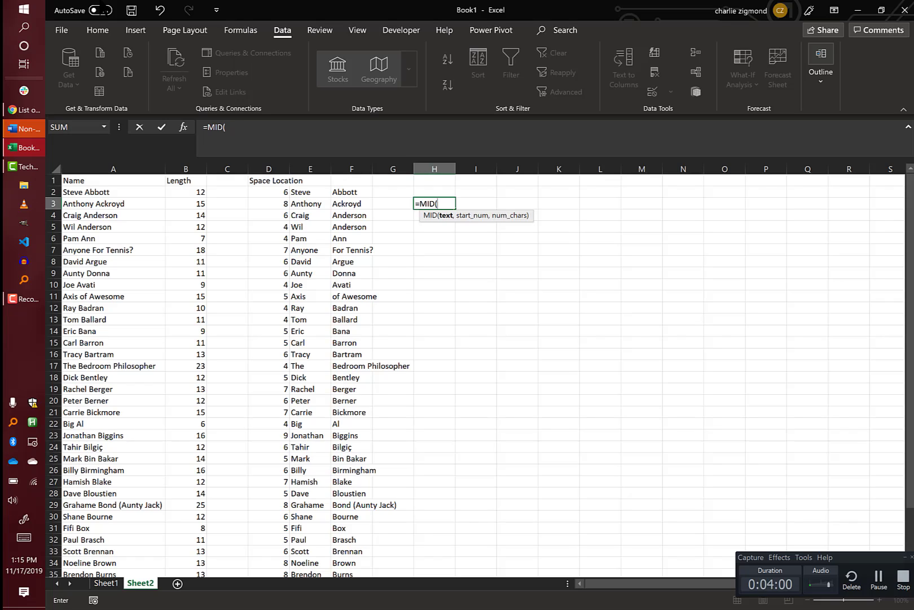
key("Left")
key("Left")
key("Left")
key("Left")
key("Left")
key("Left")
key("Left")
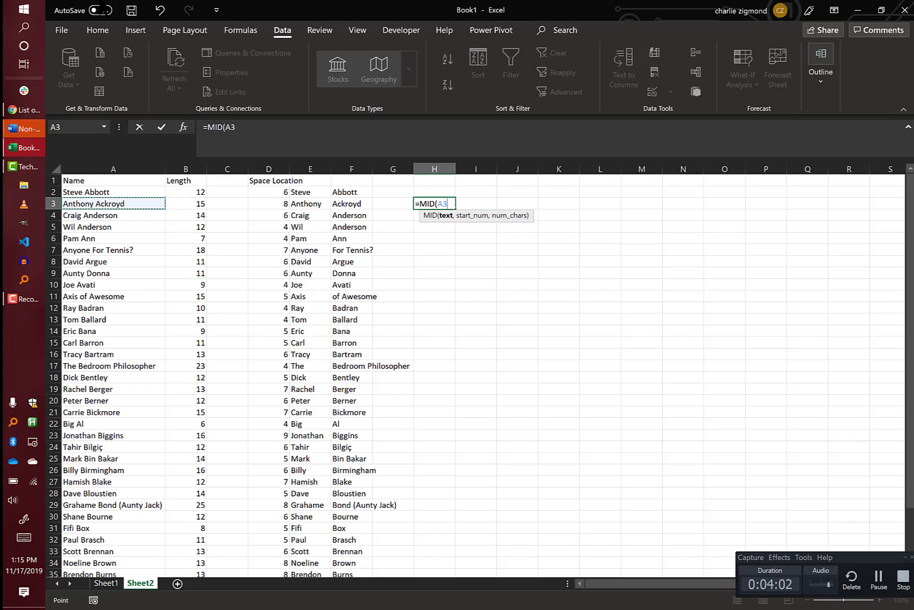
type(",")
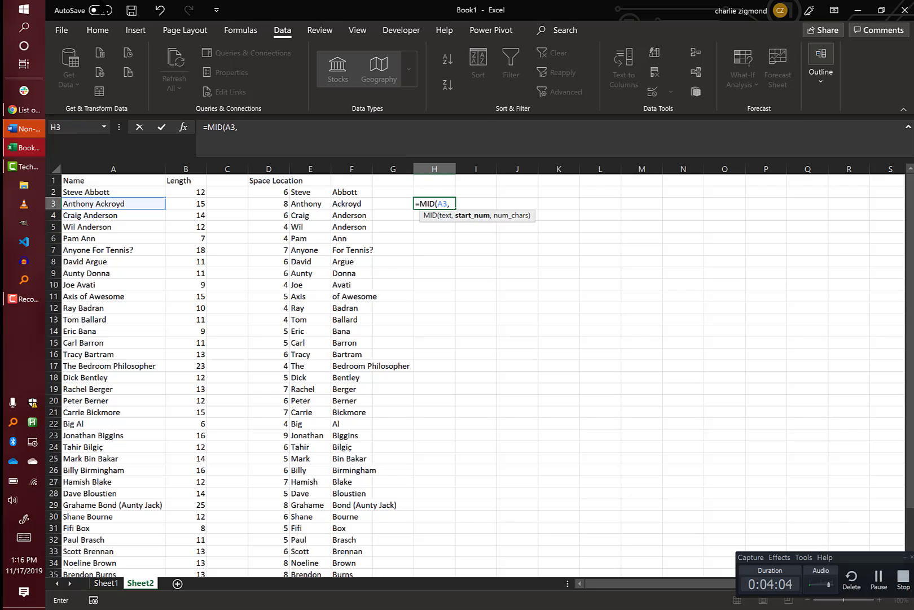
type("3,3")
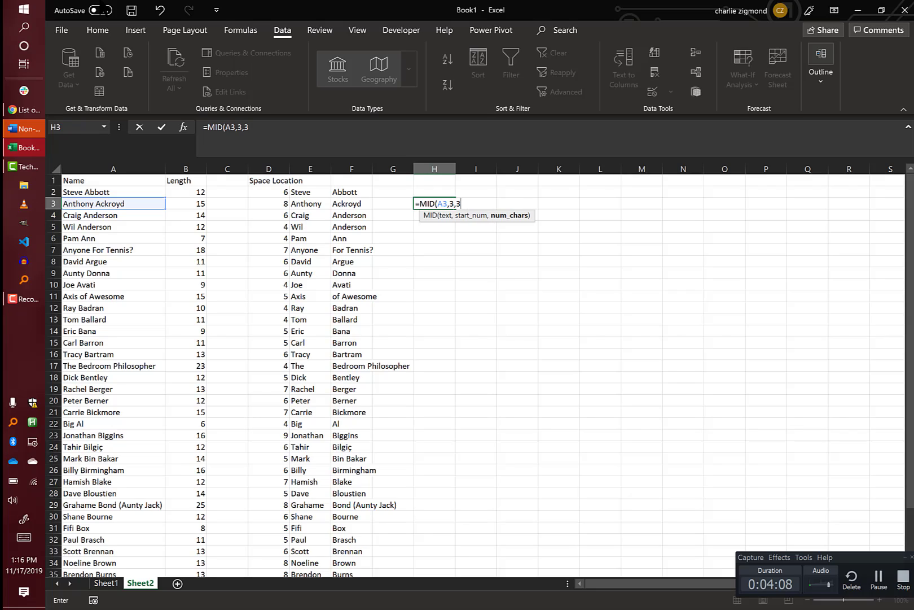
type(")")
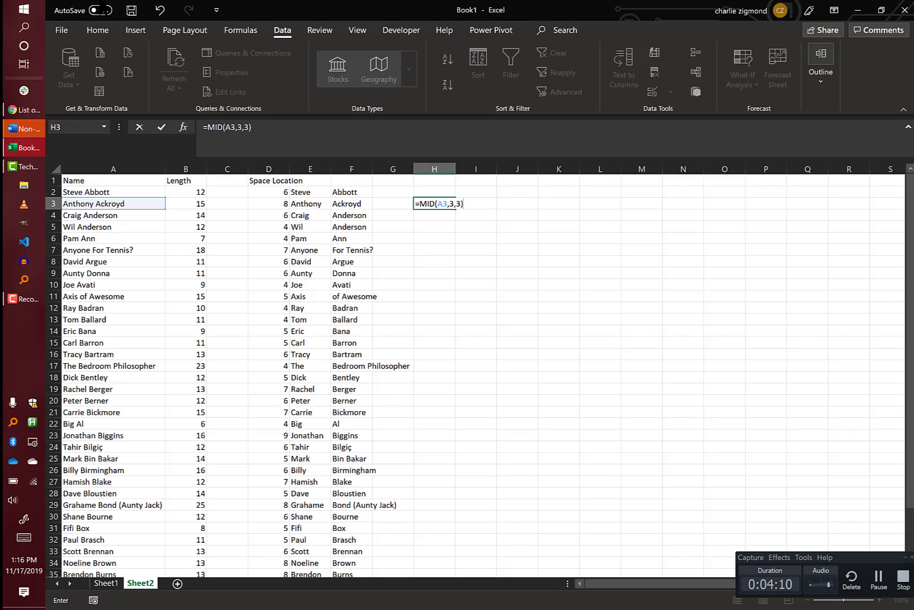
left_click(439, 202)
key("Right")
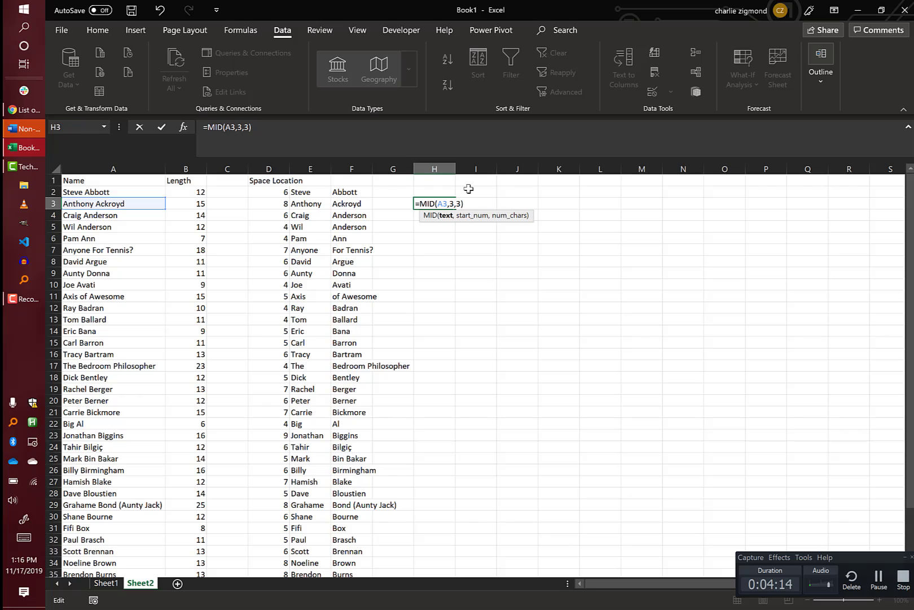
key("Right")
key("Right")
key("Return")
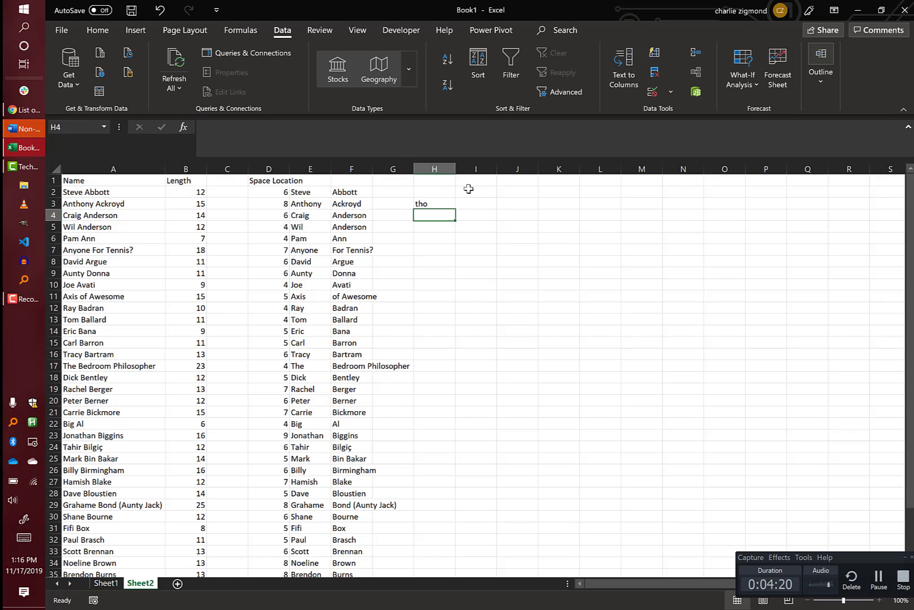
Step: Copy the MID formula from H3 to the range H2:H23, alongside the first 22 names
key("Up")
key("ctrl+c")
key("Up")
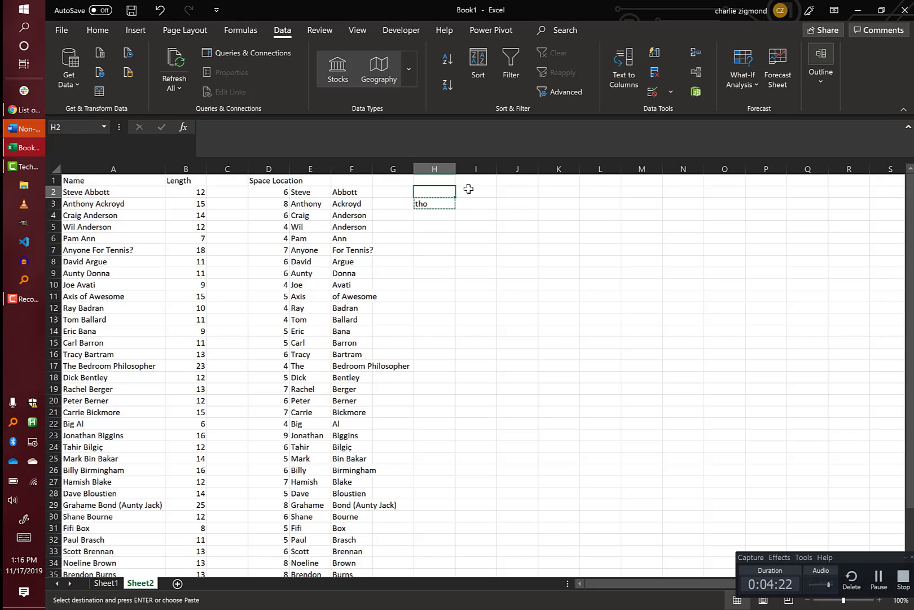
key("shift+Down")
key("shift+Down")
key("shift+Down")
key("shift+Down")
key("shift+Down")
key("shift+Down")
key("shift+Down")
key("shift+Down")
key("shift+Down")
key("shift+Down")
key("shift+Down")
key("shift+Down")
key("shift+Down")
key("shift+Down")
key("shift+Down")
key("shift+Down")
key("shift+Down")
key("shift+Down")
key("shift+Down")
key("shift+Down")
key("shift+Down")
key("ctrl+v")
key("Down")
key("Right")
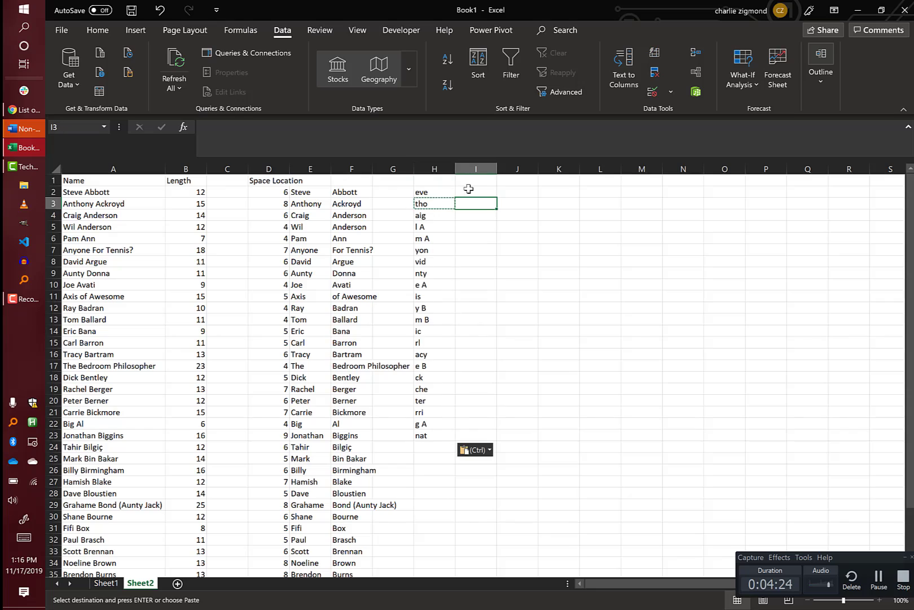
Step: Examine the three-character extracts in column H from row 3 down to row 9
key("Left")
key("Down")
key("Down")
key("Down")
key("Down")
key("Down")
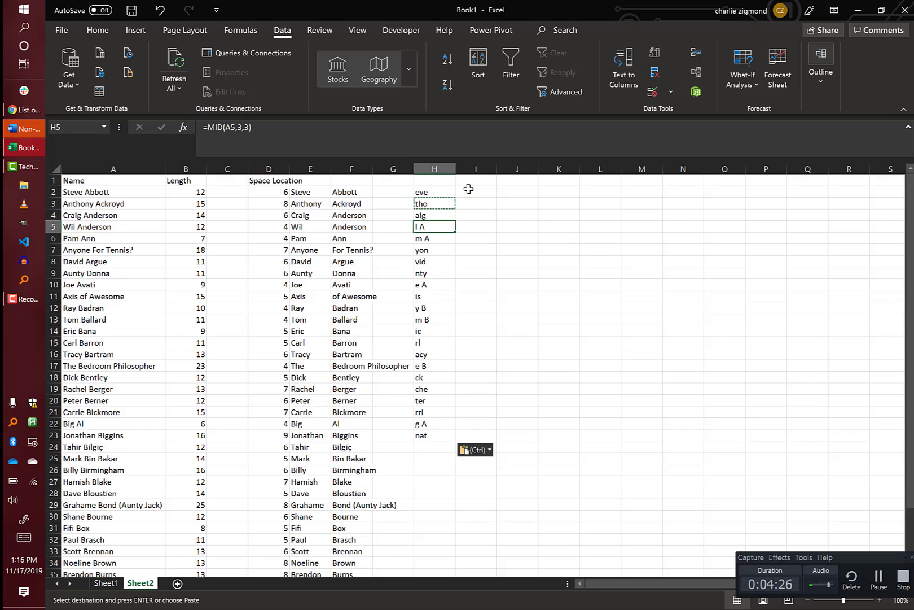
key("Down")
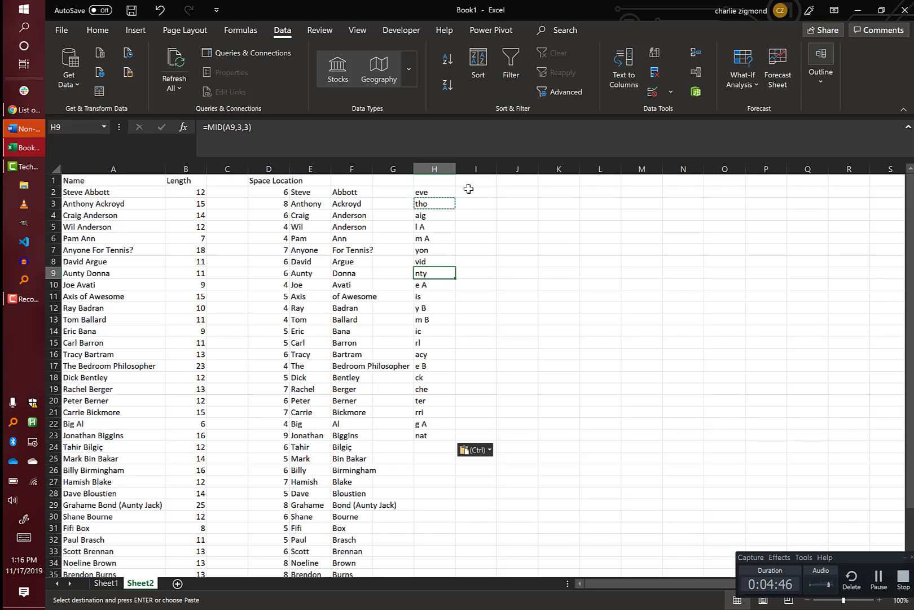
Step: Begin a CONCAT formula in cell J6
key("Right")
key("Up")
key("Up")
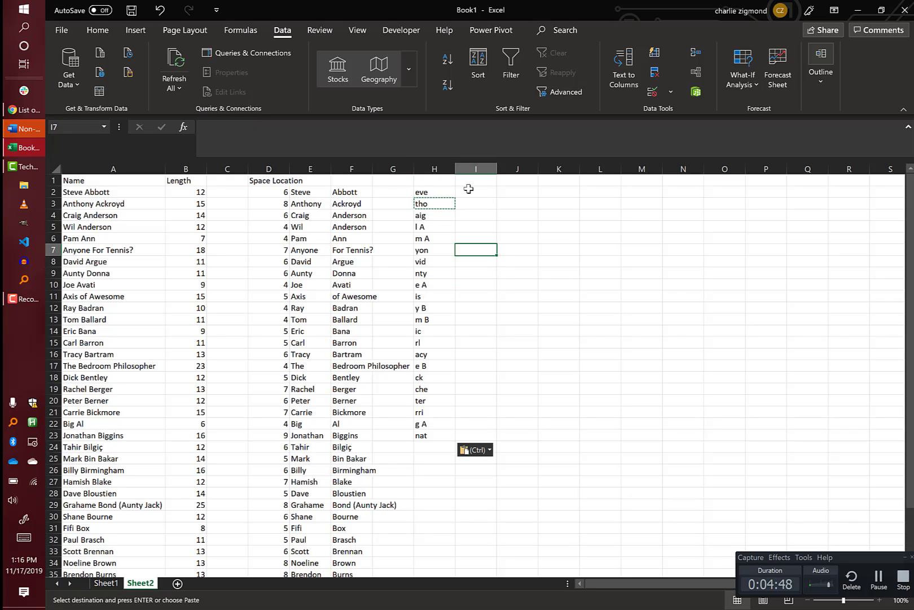
key("Up")
key("Right")
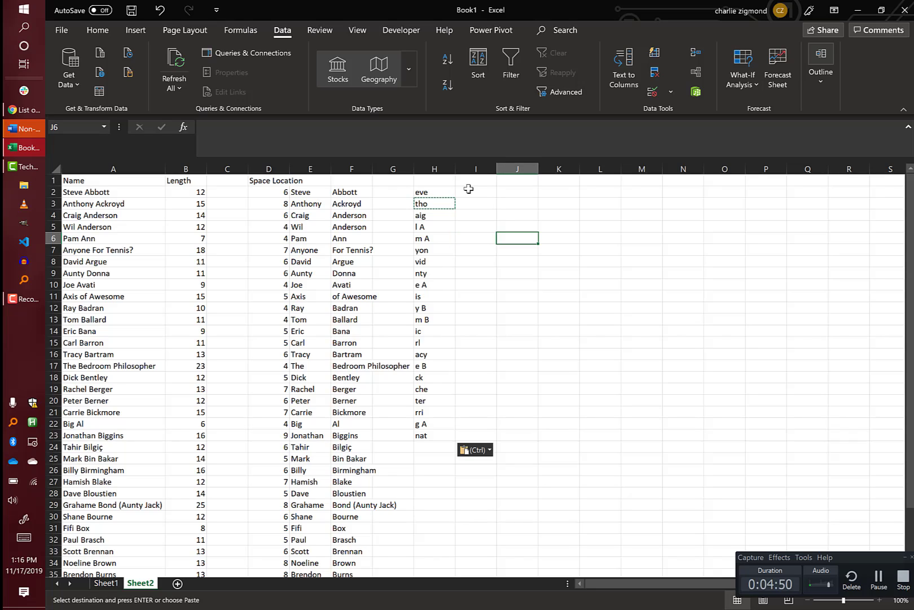
type("=conc")
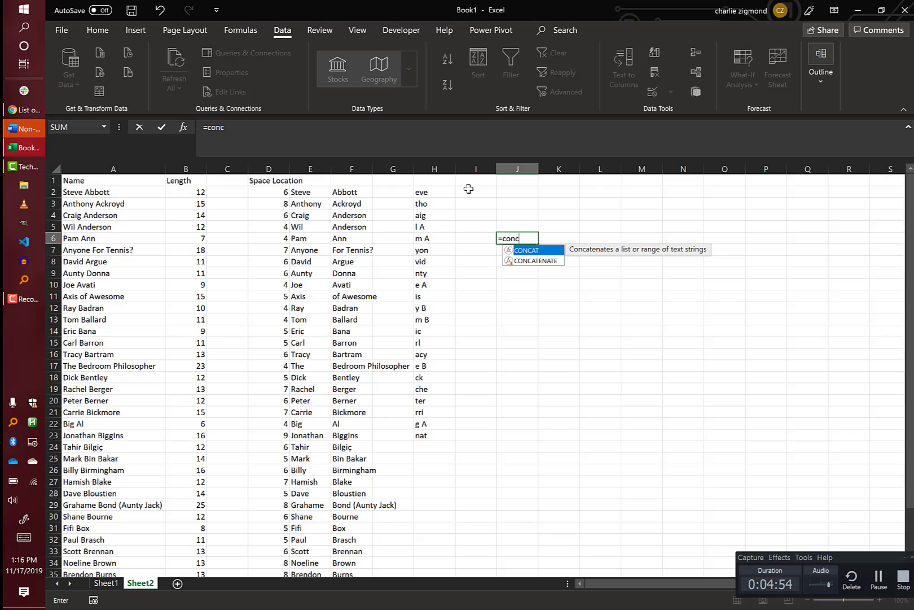
key("Tab")
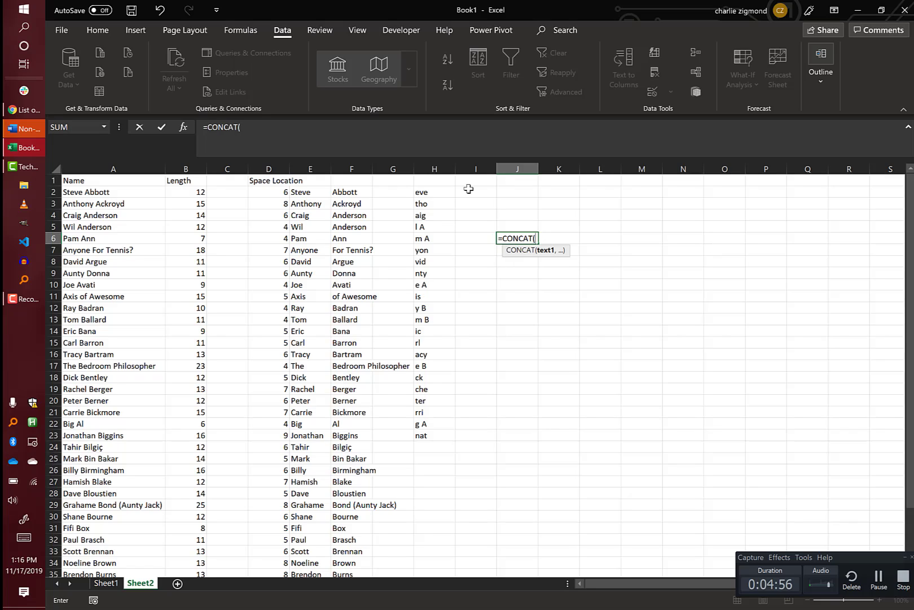
type(",")
key("Left")
key("Left")
key("Left")
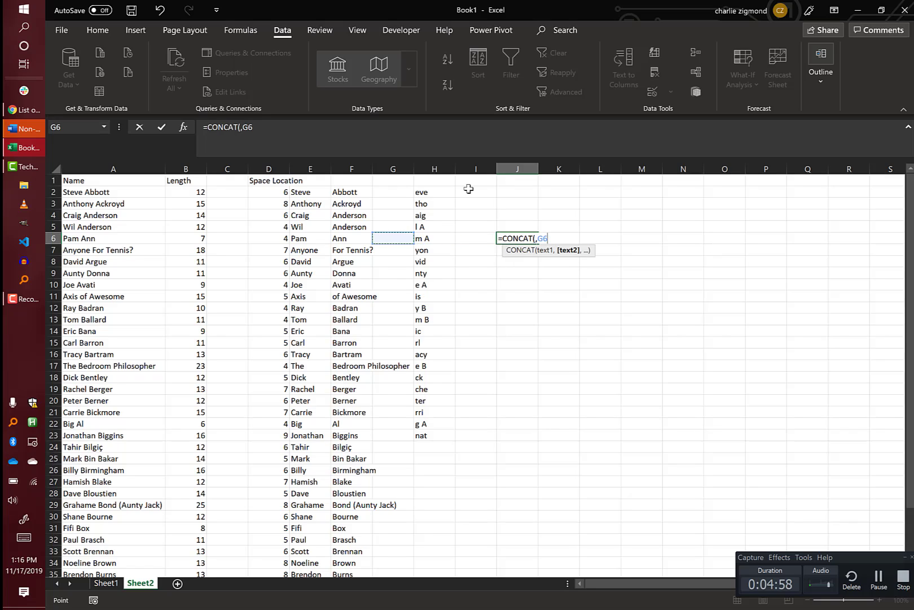
key("BackSpace")
key("BackSpace")
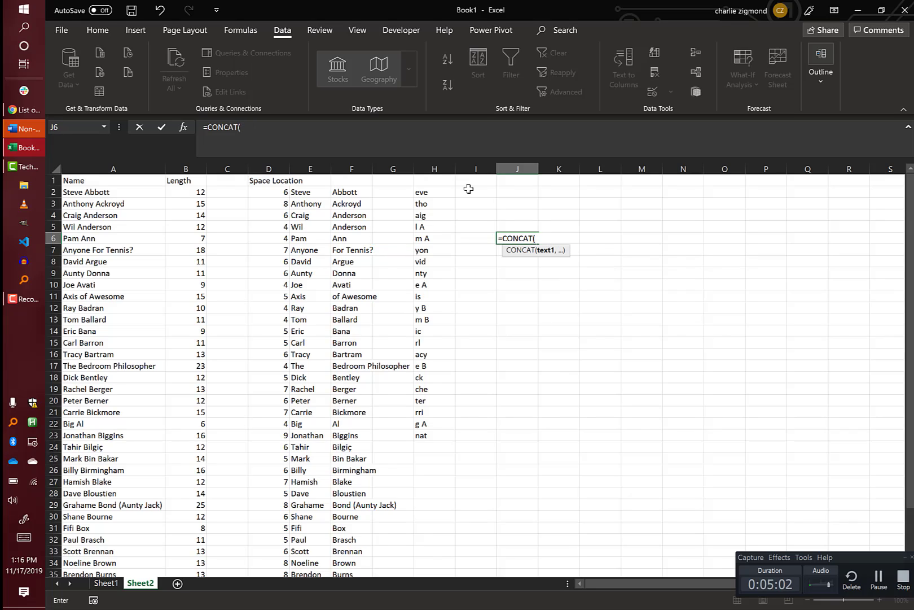
Step: Complete the formula in J6 as =CONCAT(E6," ",F6) to join the first and last name with a space
key("Left")
key("Left")
key("Left")
key("Left")
key("Left")
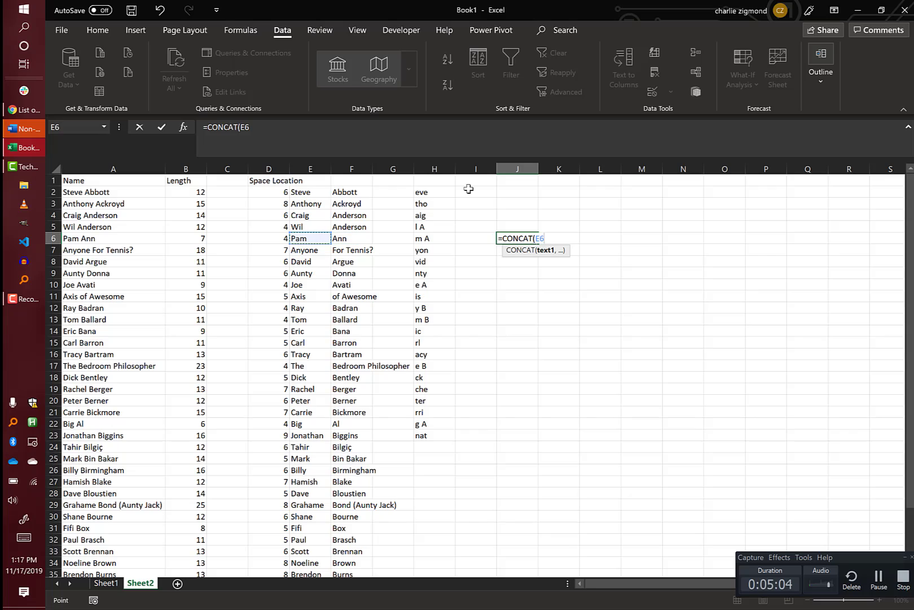
type(",")
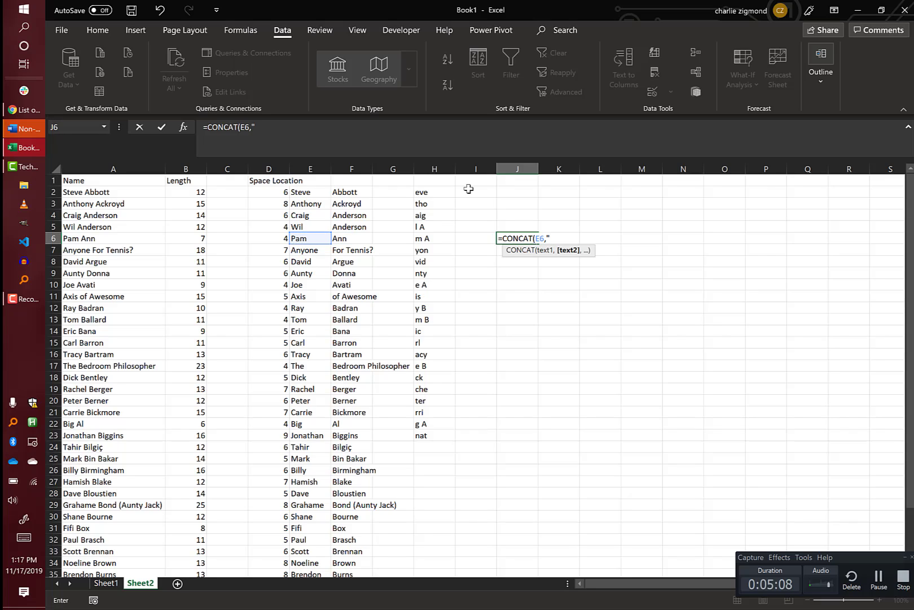
type("\" \",")
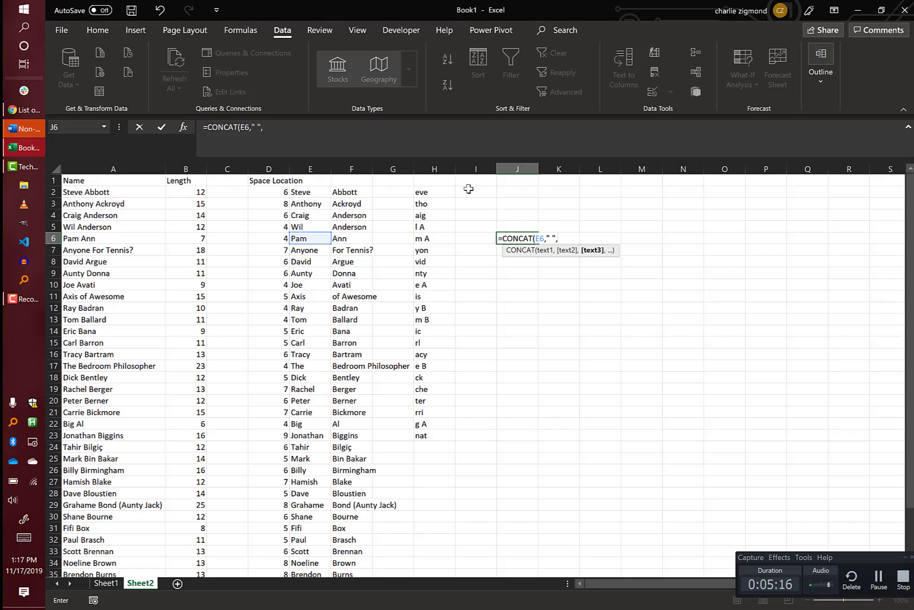
key("Left")
key("Left")
key("Left")
key("Left")
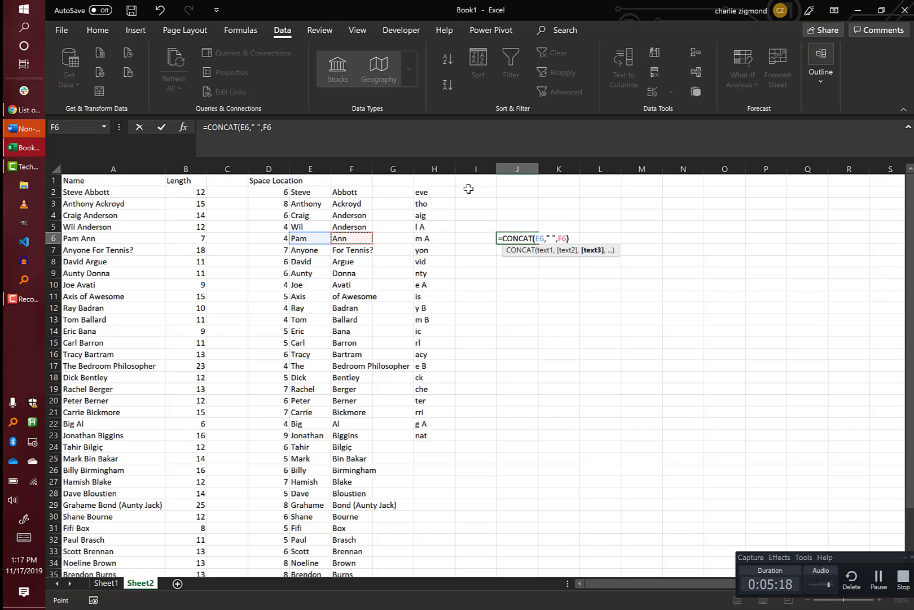
type(")")
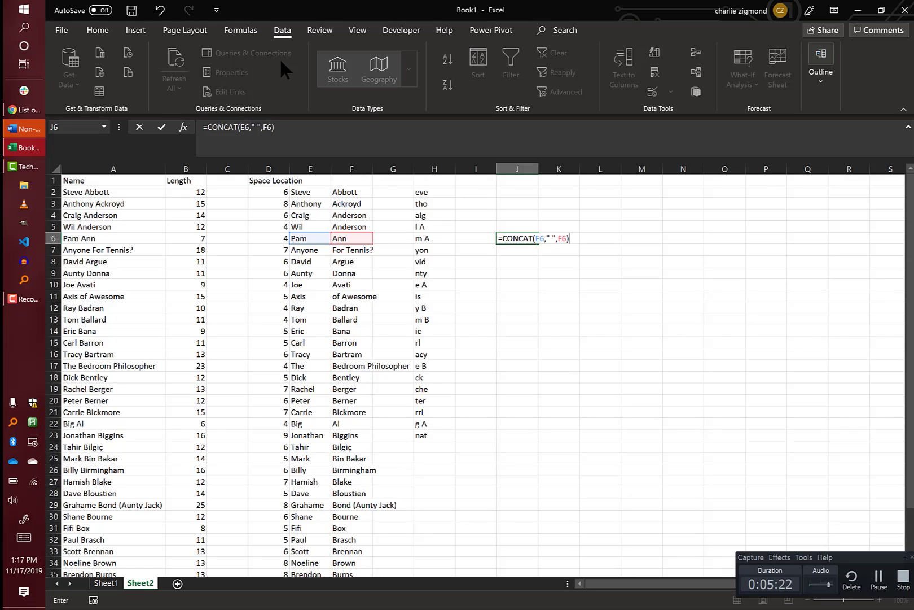
key("Return")
Step: Copy the CONCAT formula from J6 up through J2
key("Up")
key("ctrl+c")
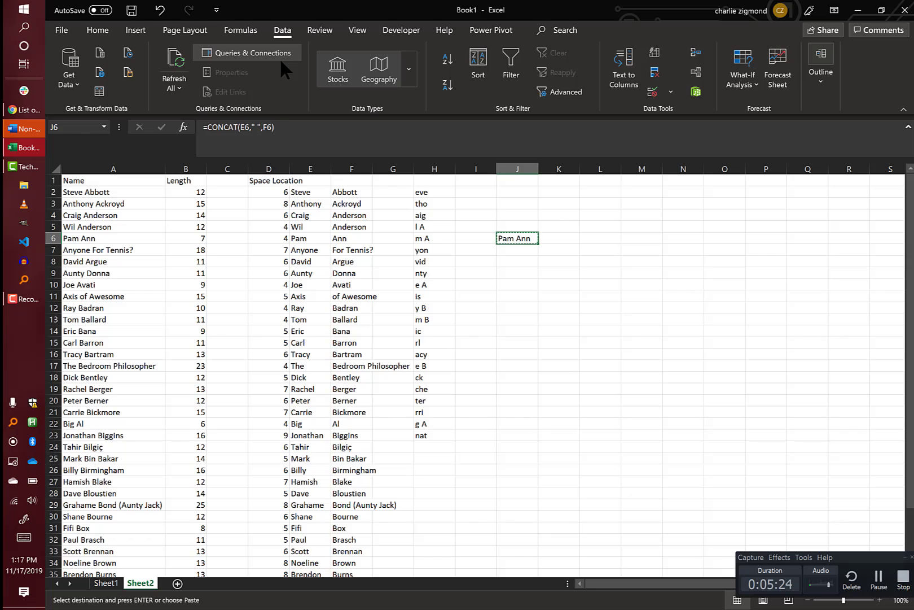
key("shift+Up")
key("shift+Up")
key("shift+Up")
key("shift+Up")
key("ctrl+v")
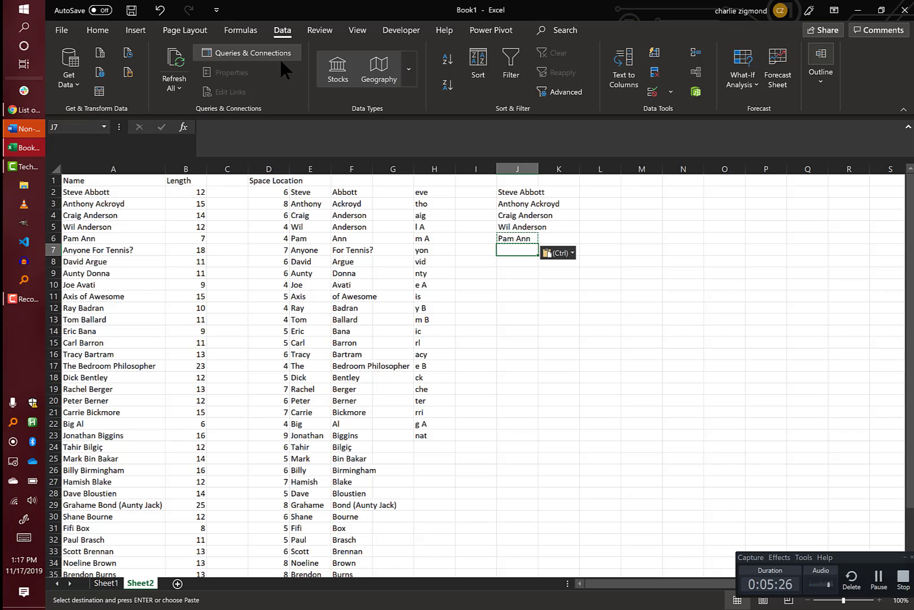
Step: Fill the copied CONCAT formula from J6 down to J27
key("shift+Down")
key("shift+Down")
key("shift+Down")
key("shift+Down")
key("shift+Down")
key("shift+Down")
key("shift+Down")
key("shift+Down")
key("shift+Down")
key("shift+Down")
key("shift+Down")
key("shift+Down")
key("shift+Down")
key("shift+Down")
key("shift+Down")
key("shift+Down")
key("shift+Down")
key("shift+Down")
key("shift+Down")
key("shift+Down")
key("ctrl+v")
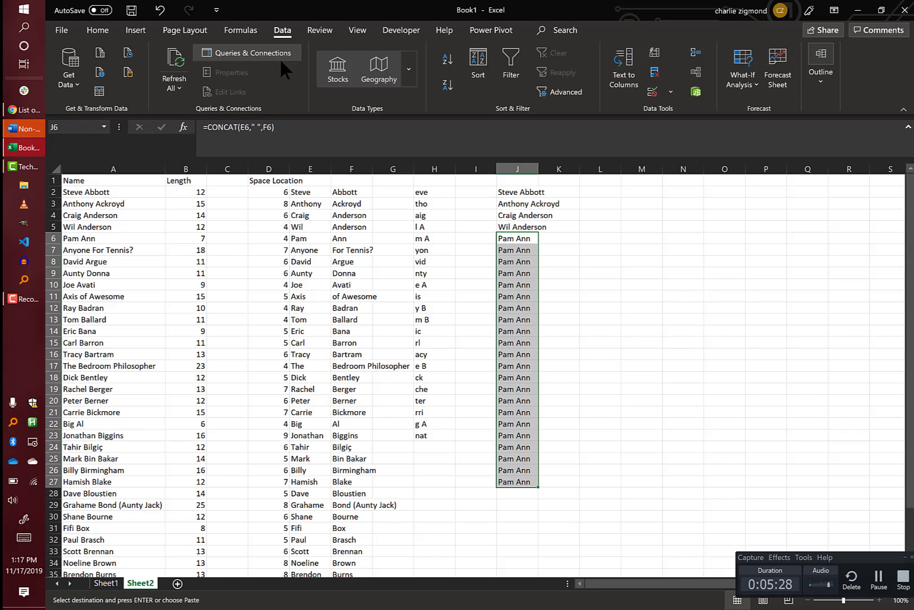
Step: Enter the heading Concat in cell J1, above the rejoined names
key("ctrl+Up")
key("ctrl+Up")
type("Concat")
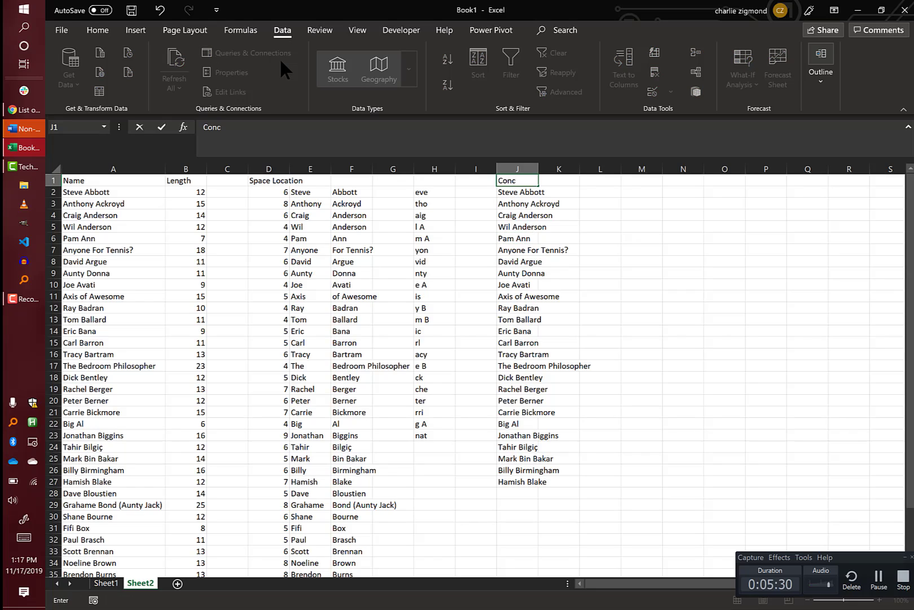
key("Return")
Step: Begin a TEXTJOIN formula in cell L2 with a comma as the delimiter and TRUE to ignore empty cells
key("Right")
key("Right")
type("=")
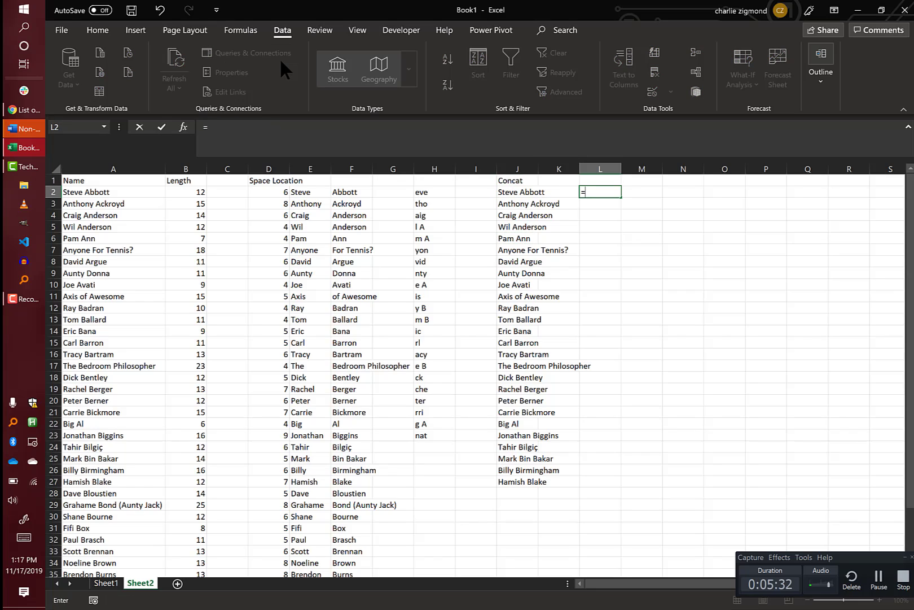
type("tex")
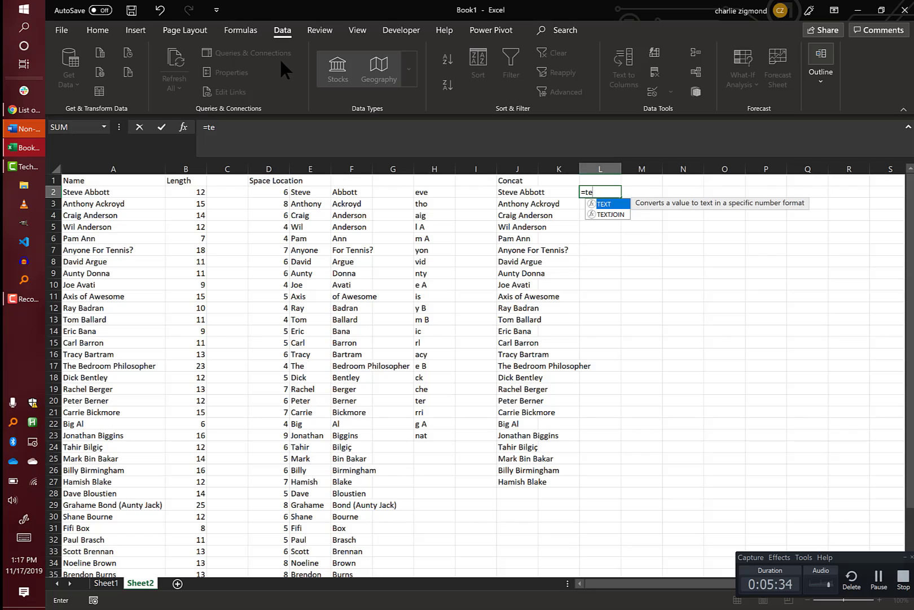
key("Tab")
key("BackSpace")
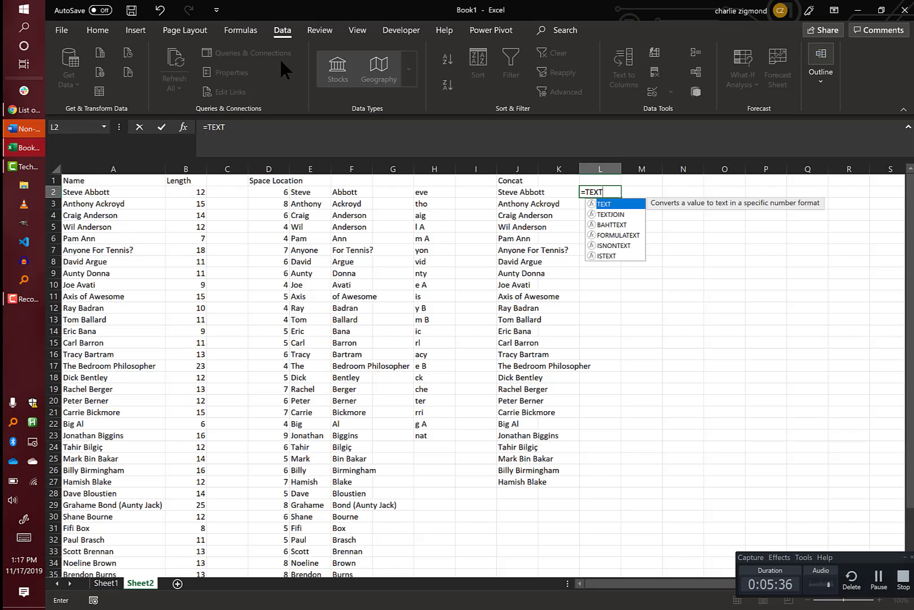
key("Down")
key("Tab")
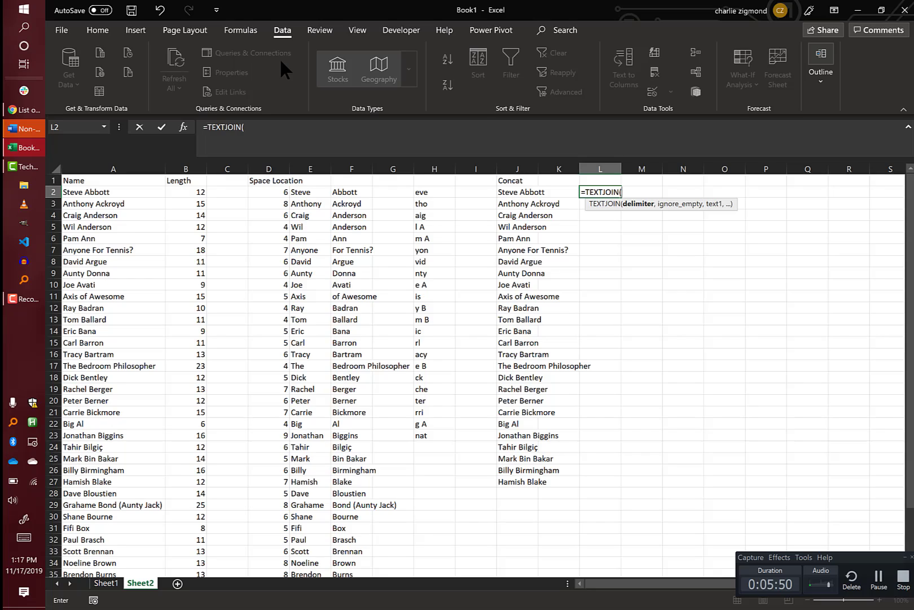
type("\",\",")
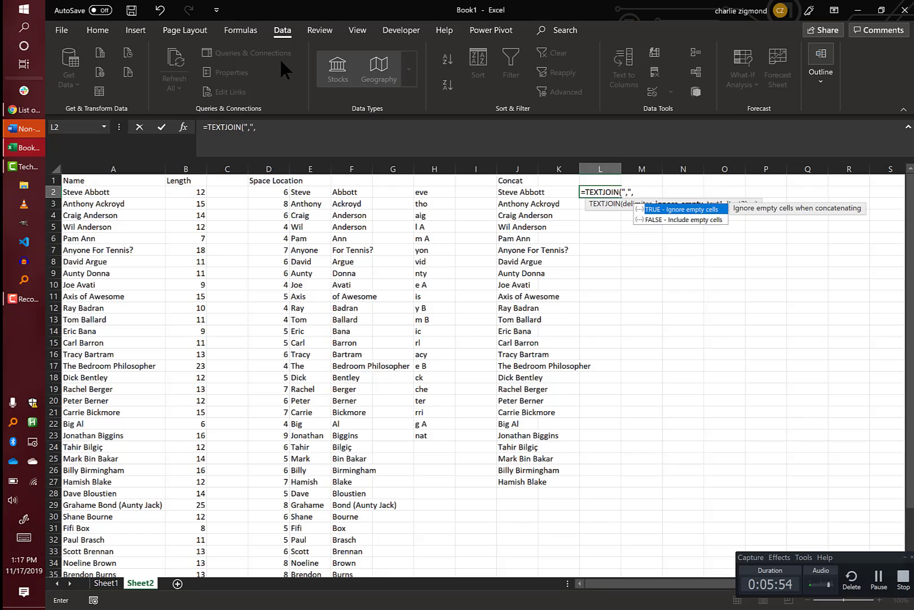
key("Tab")
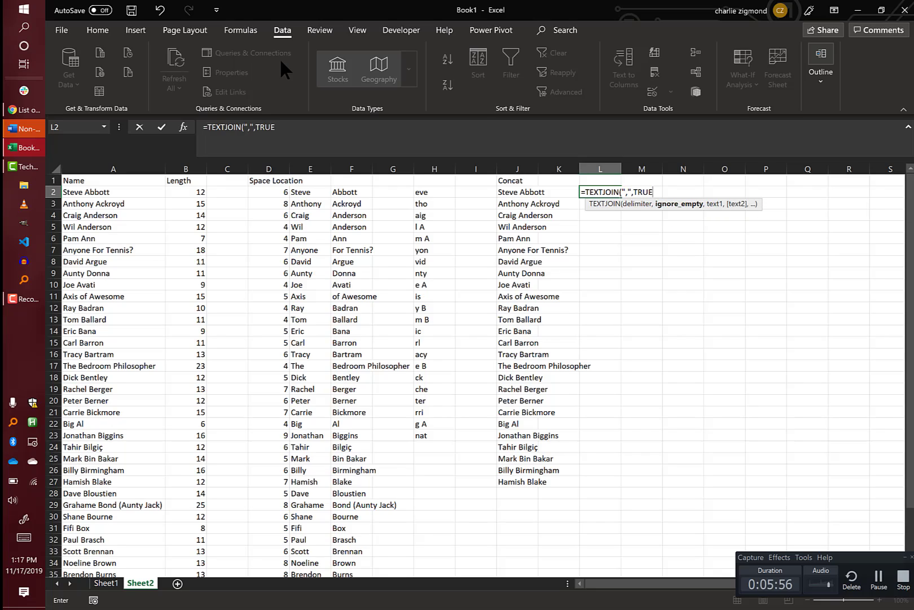
Step: Complete the formula in L2 as =TEXTJOIN(",",TRUE,A2:A44) to join all the names in column A
type(",")
key("Left")
key("Left")
key("Left")
key("Left")
key("Left")
key("Left")
key("Left")
key("Left")
key("Left")
key("Left")
key("Left")
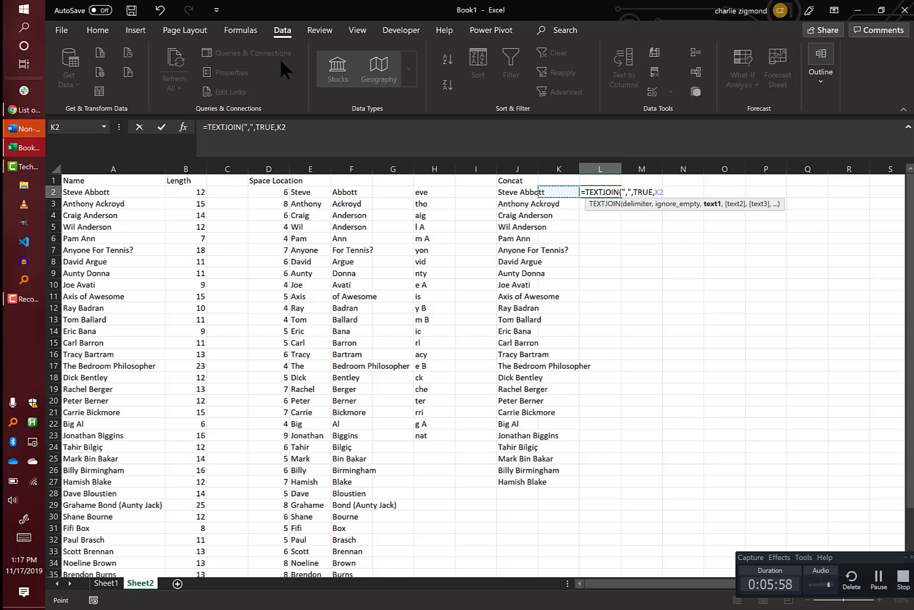
key("shift+Down")
key("shift+Down")
key("shift+Down")
key("shift+Down")
key("shift+Down")
key("shift+Down")
key("shift+Down")
key("shift+Down")
key("shift+Down")
key("shift+Down")
key("shift+Down")
key("shift+Down")
key("shift+Down")
key("shift+Down")
key("shift+Down")
key("shift+Down")
key("shift+Down")
key("shift+Down")
key("shift+Down")
key("shift+Down")
key("shift+Down")
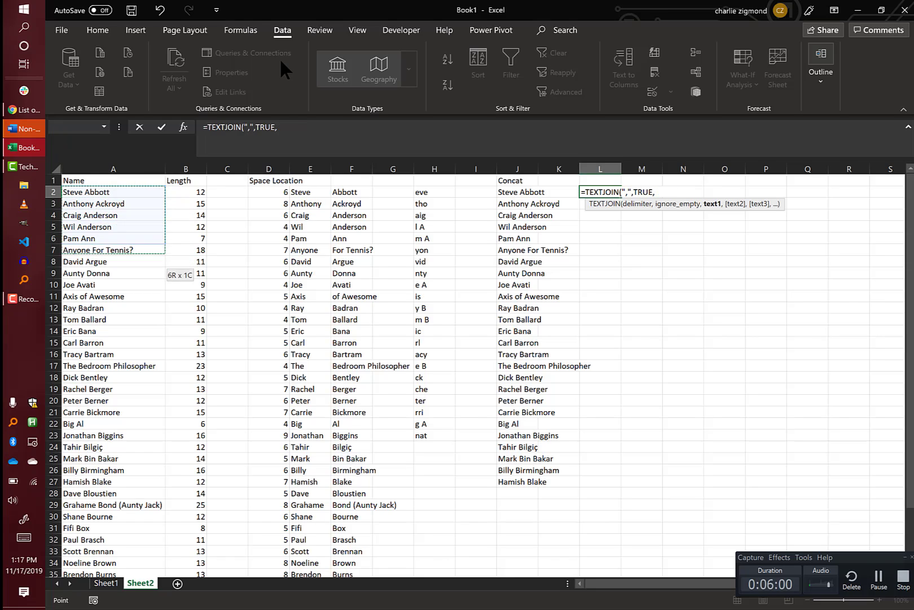
key("shift+Down")
key("shift+Down")
key("shift+Down")
key("shift+Down")
key("shift+Down")
key("shift+Down")
key("shift+Down")
key("shift+Down")
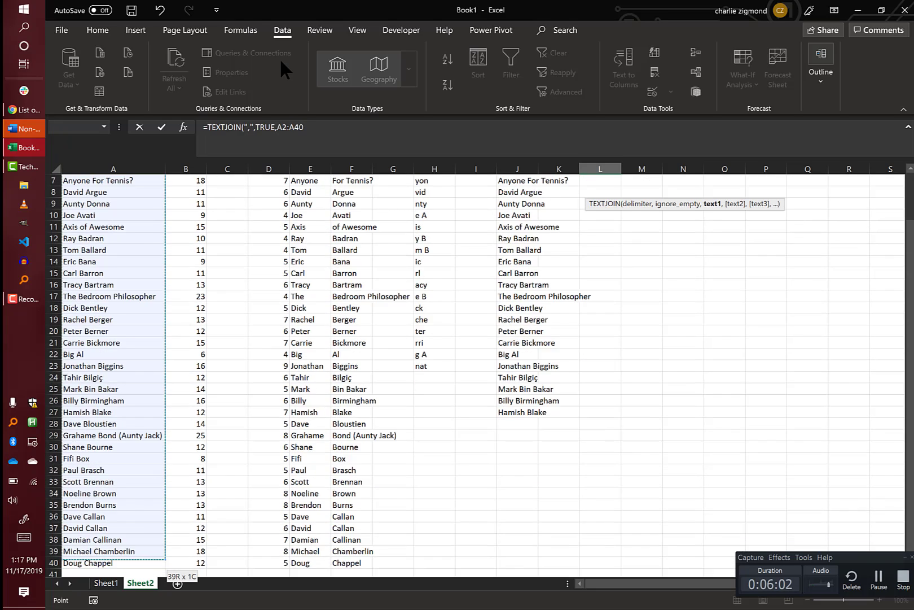
type(")")
key("ctrl+Return")
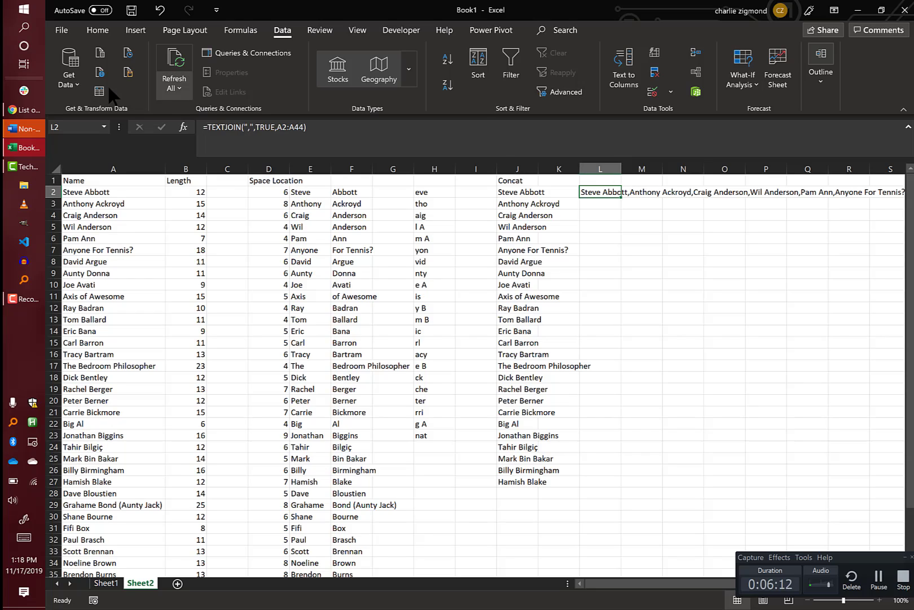
Step: Change the TEXTJOIN delimiter in L2 to a comma followed by a space, giving =TEXTJOIN(", ",TRUE,A2:A44)
left_click(245, 127)
key("Return")
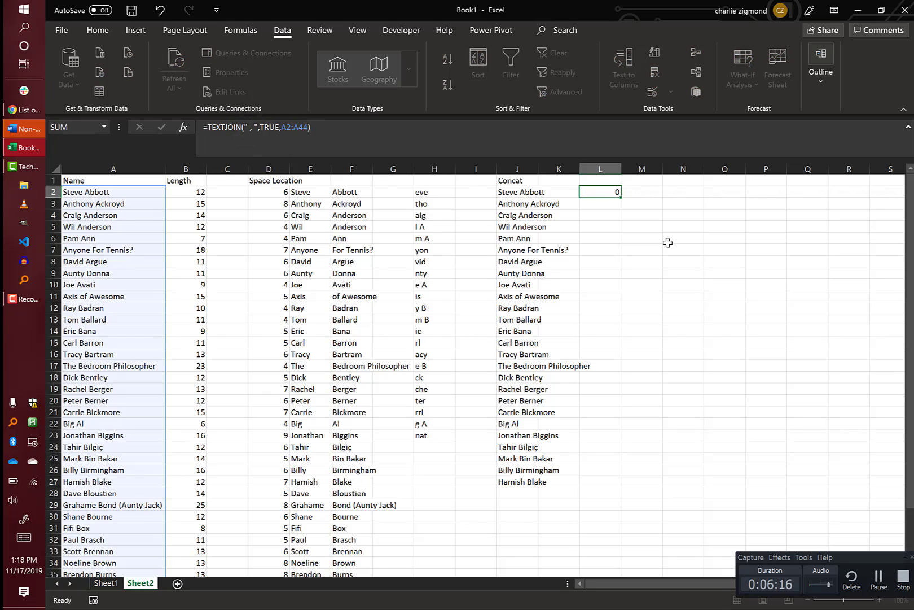
left_click(614, 194)
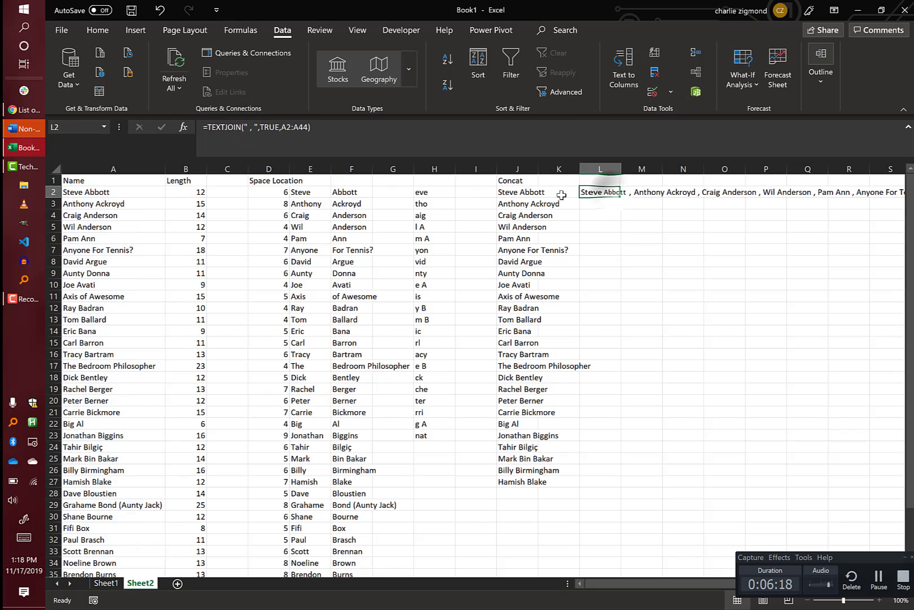
left_click(252, 127)
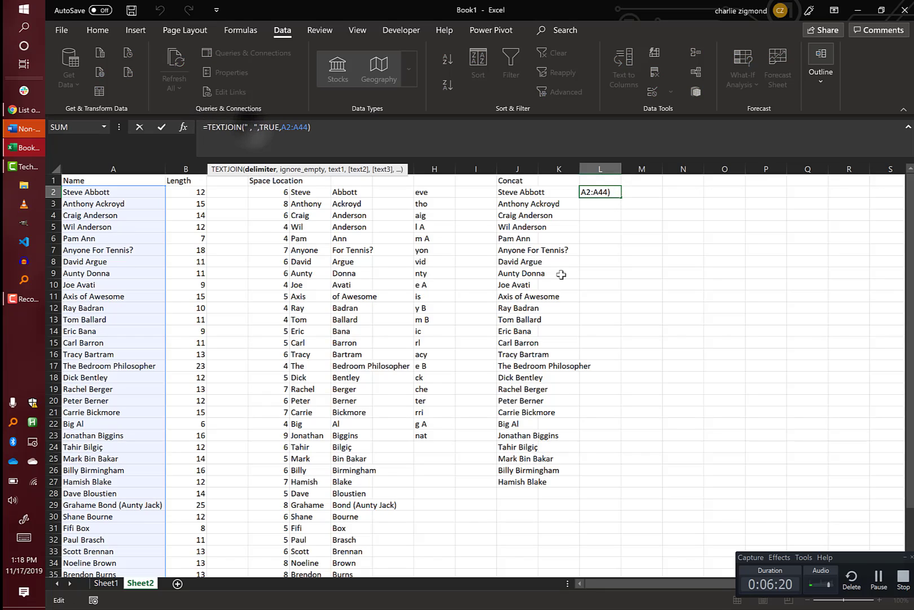
key("Left")
key("BackSpace")
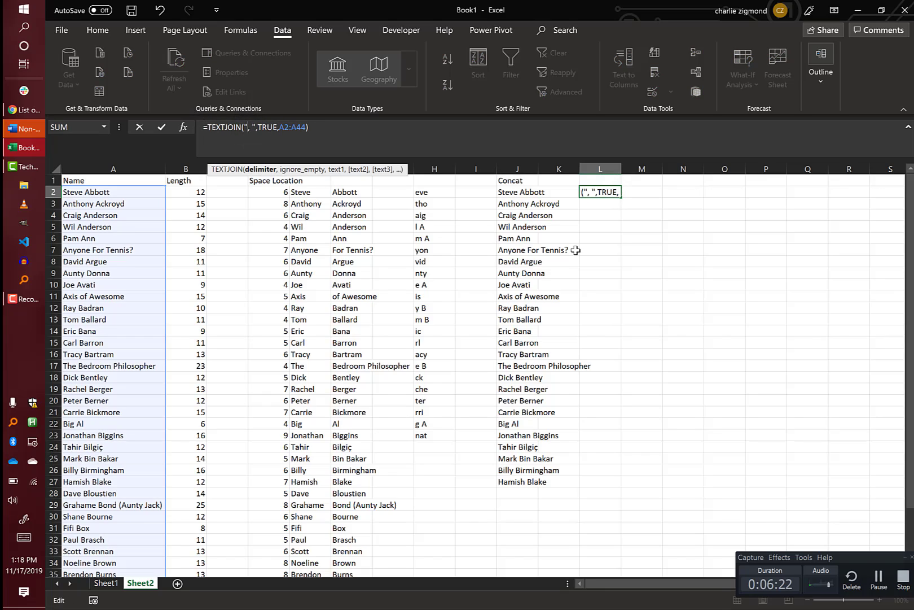
key("Return")
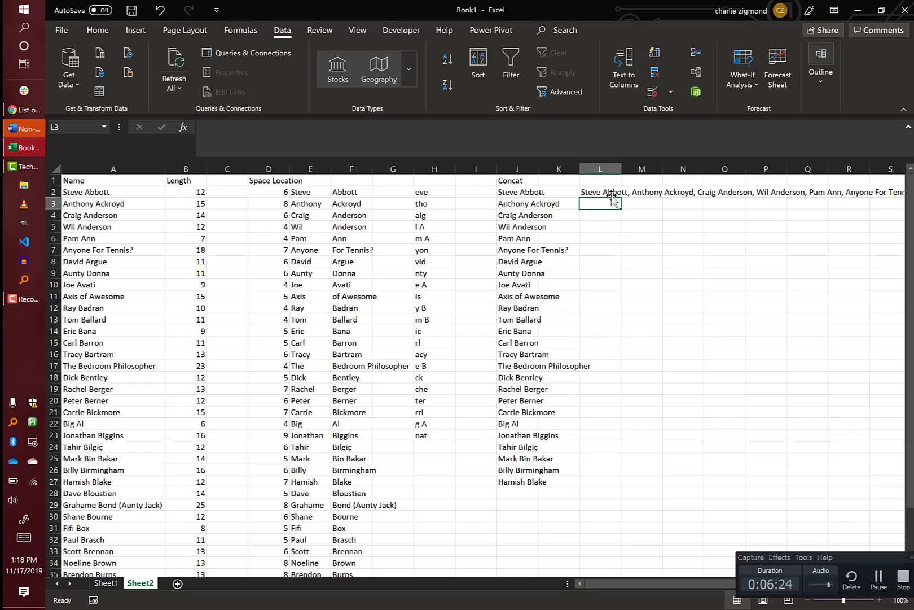
left_click(582, 193)
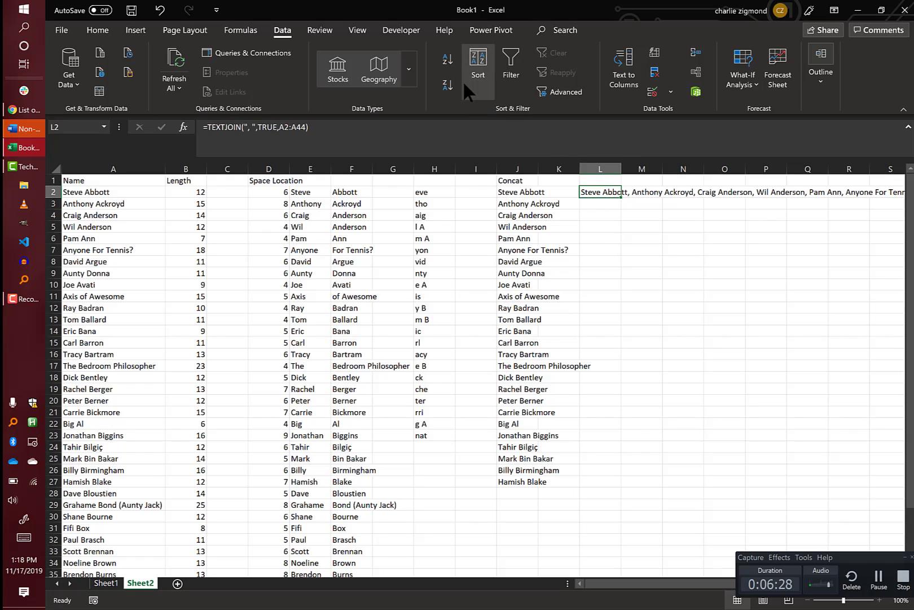
Step: Wrap the joined names in cell L2 within a widened column L and centre them horizontally and vertically
left_click(106, 24)
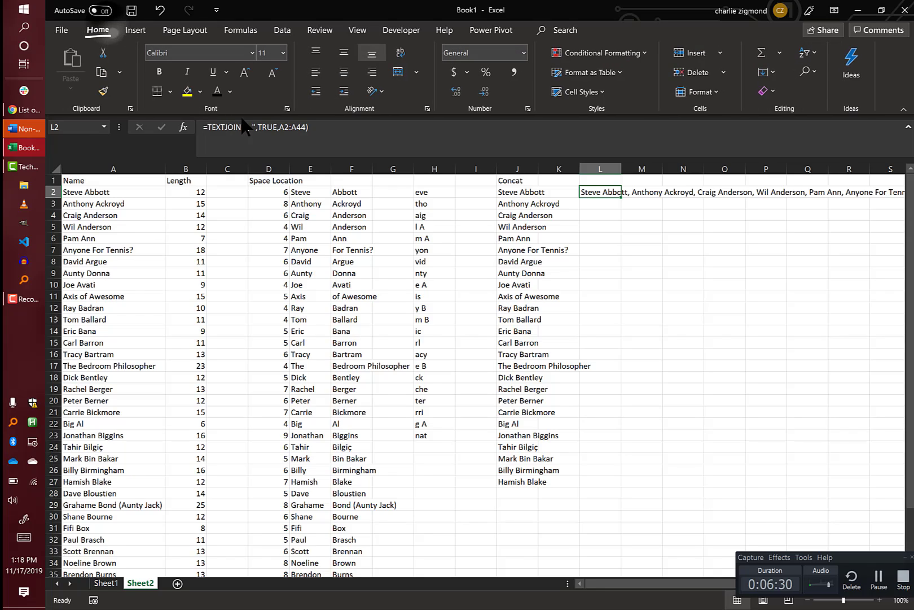
left_click(399, 54)
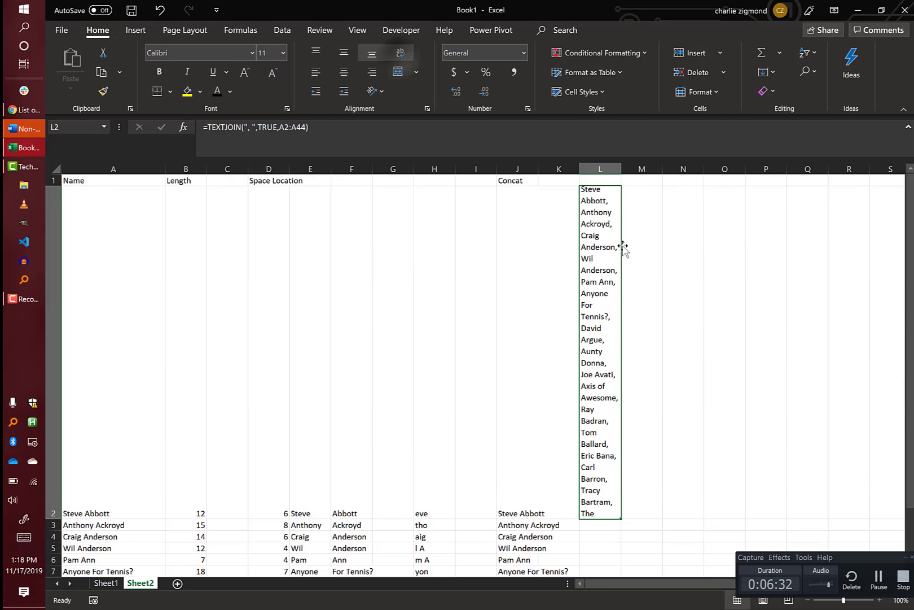
left_click_drag(621, 169, 904, 316)
left_click(343, 71)
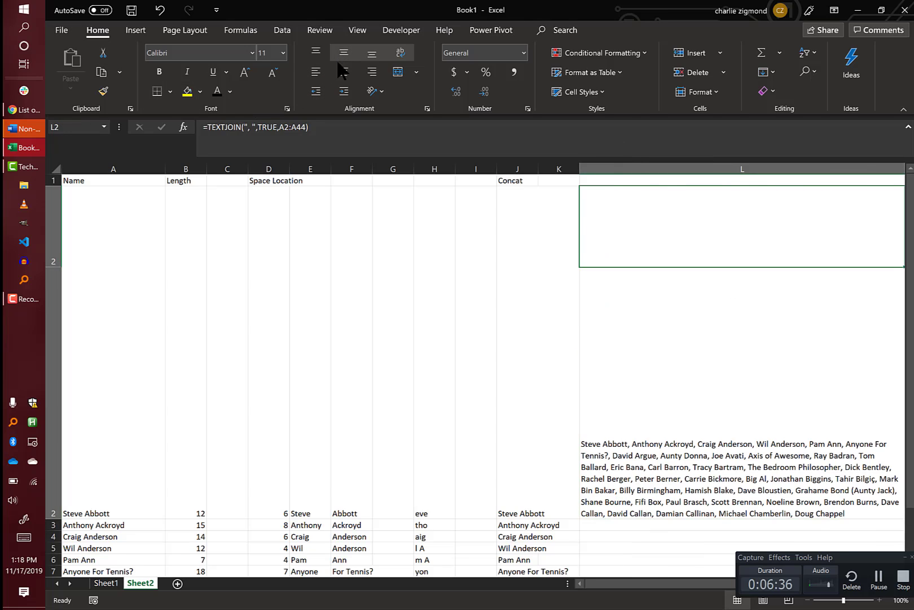
left_click(343, 52)
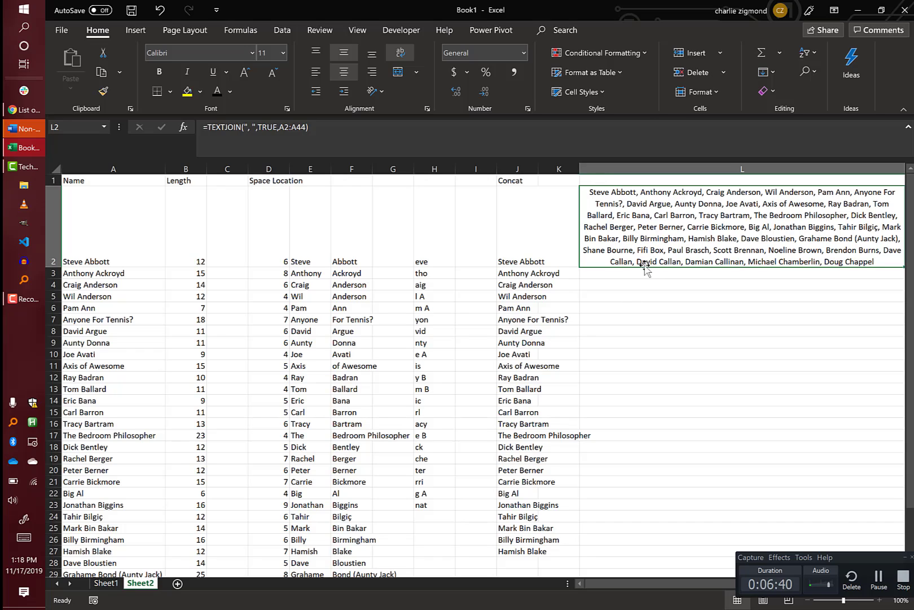
Step: Extend the TEXTJOIN range in L2, giving =TEXTJOIN(", ",TRUE,A2:A404)
left_click(302, 129)
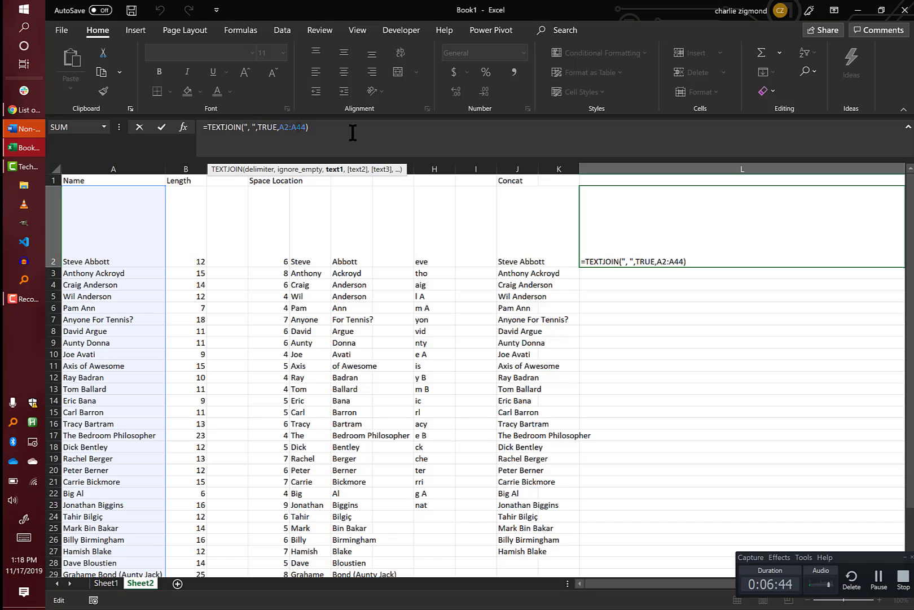
key("Return")
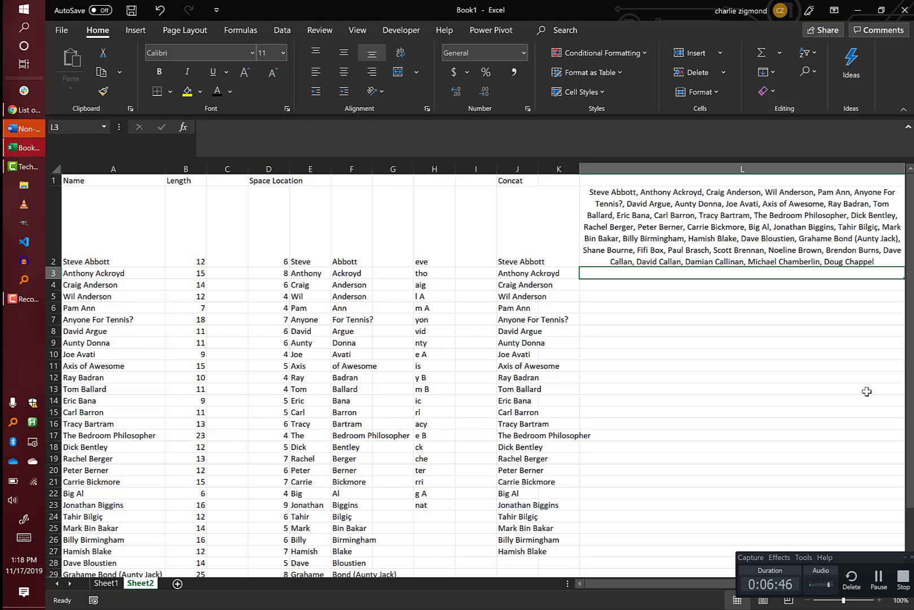
Step: Copy cell L2 with the joined names and paste it as plain text into a new Notepad document
left_click(808, 232)
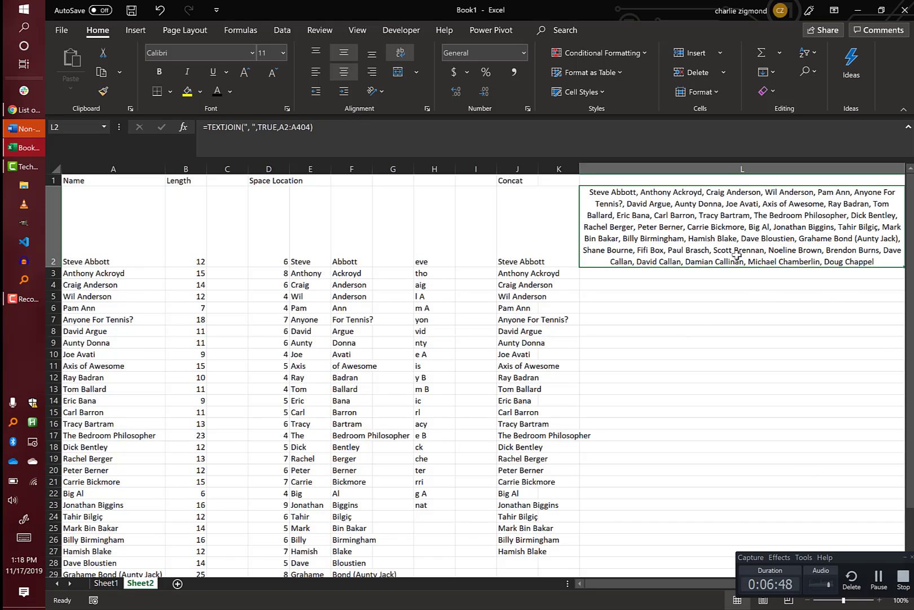
key("ctrl+c")
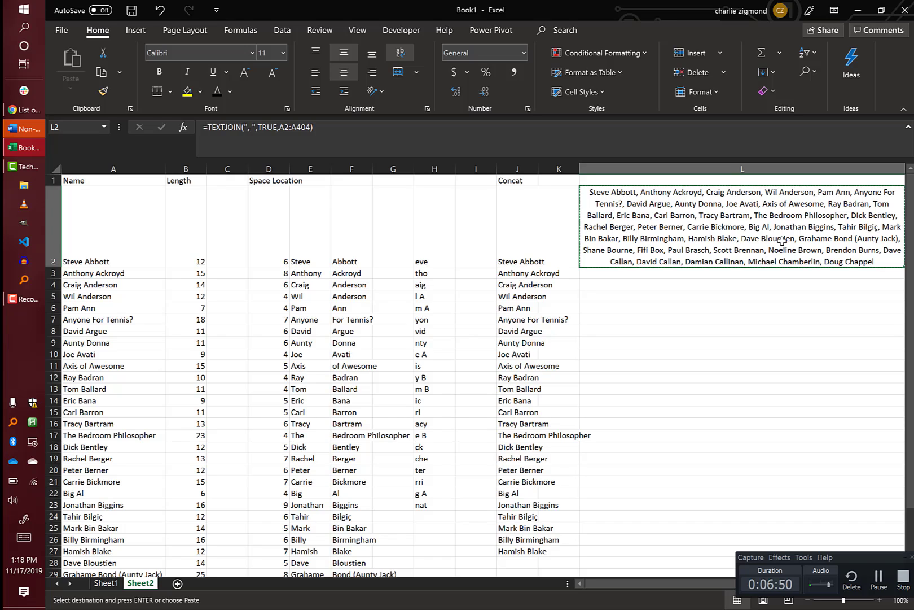
key("super+r")
type("notepad")
key("Return")
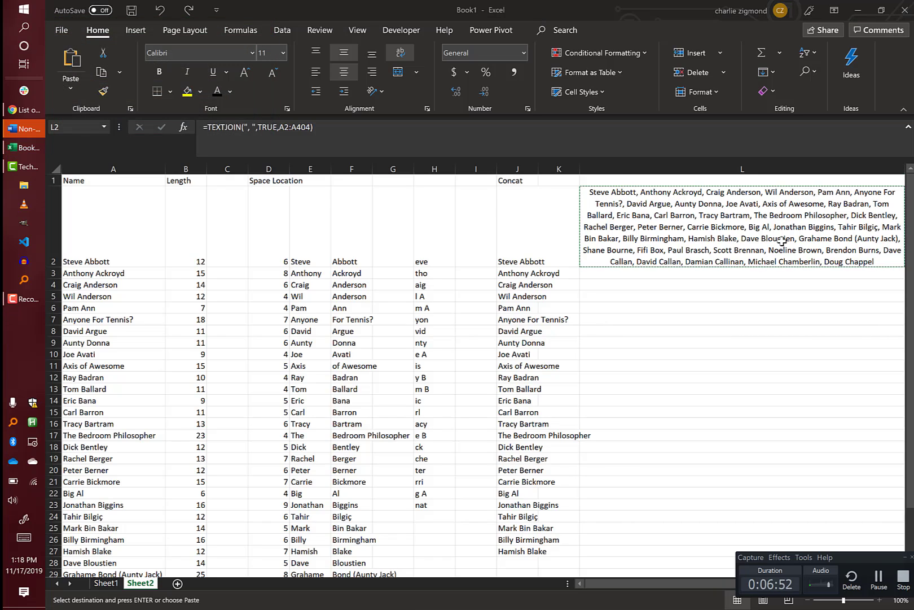
key("ctrl+v")
Step: Maximize the Notepad window to view the pasted names, and close it without saving
left_click(583, 168)
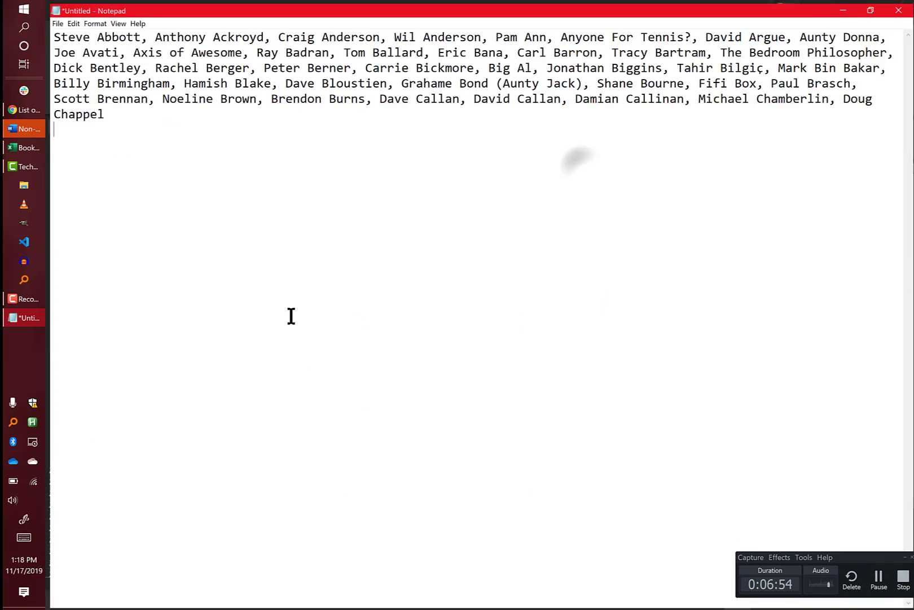
key("ctrl+a")
left_click(643, 243)
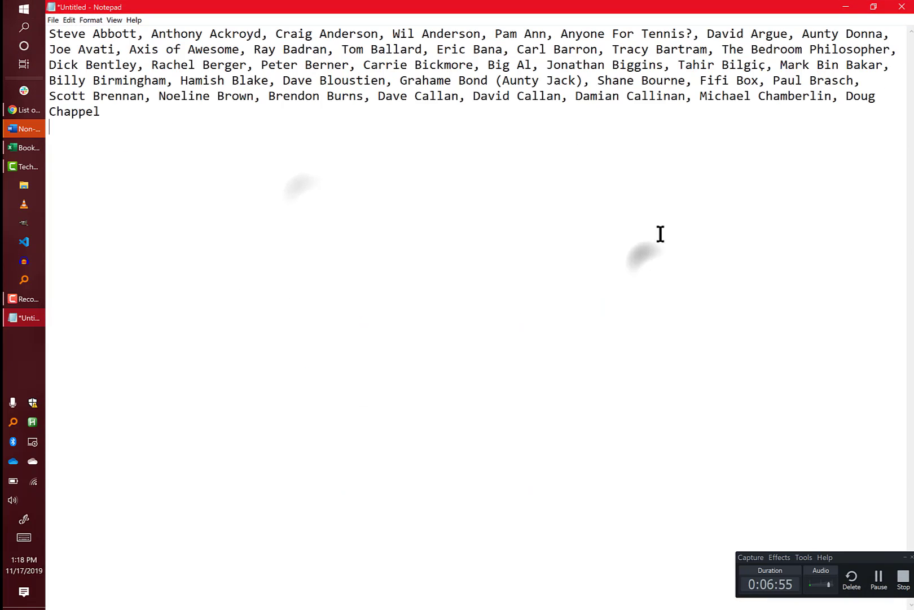
left_click(903, 7)
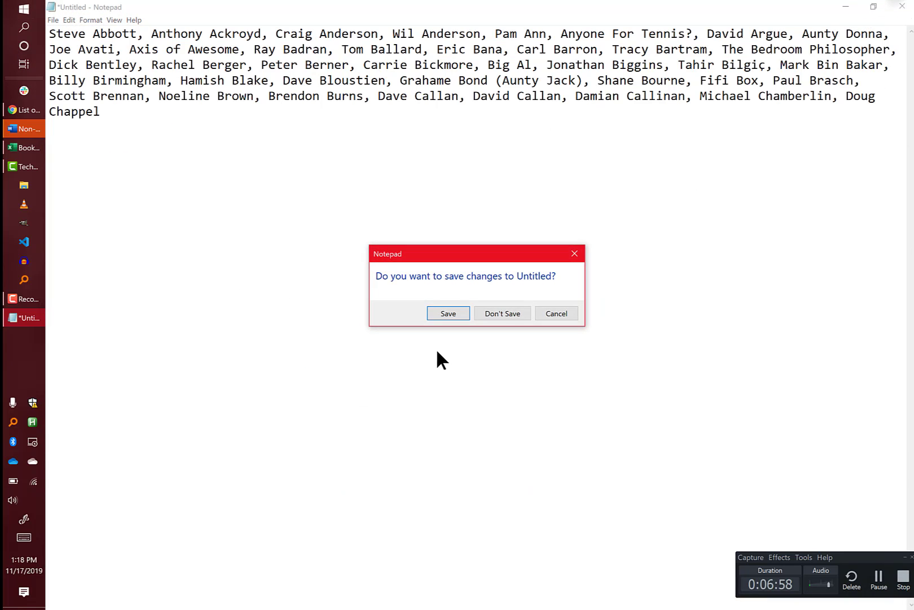
left_click(489, 314)
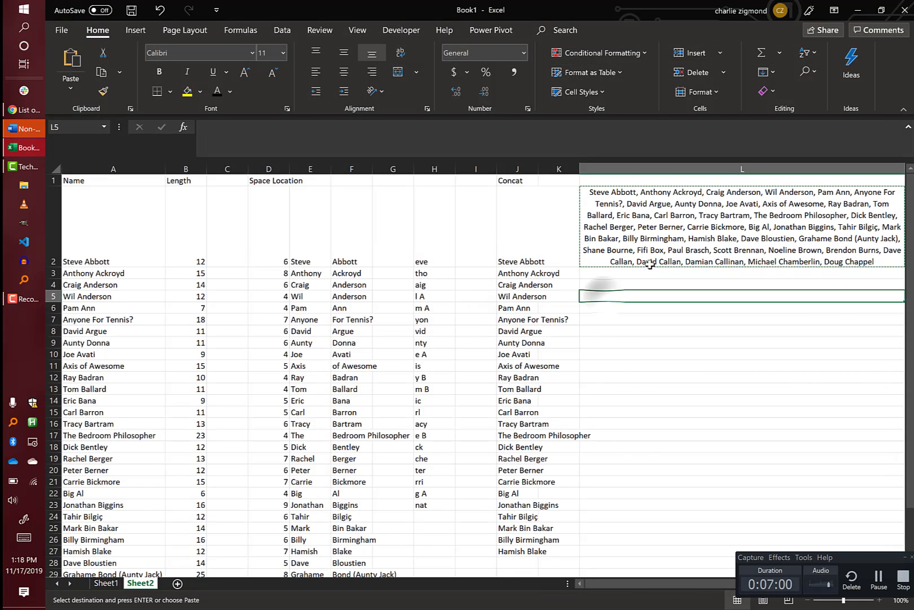
Step: Cancel the pending copy and clear the TEXTJOIN formula from cell L2
key("Escape")
key("Delete")
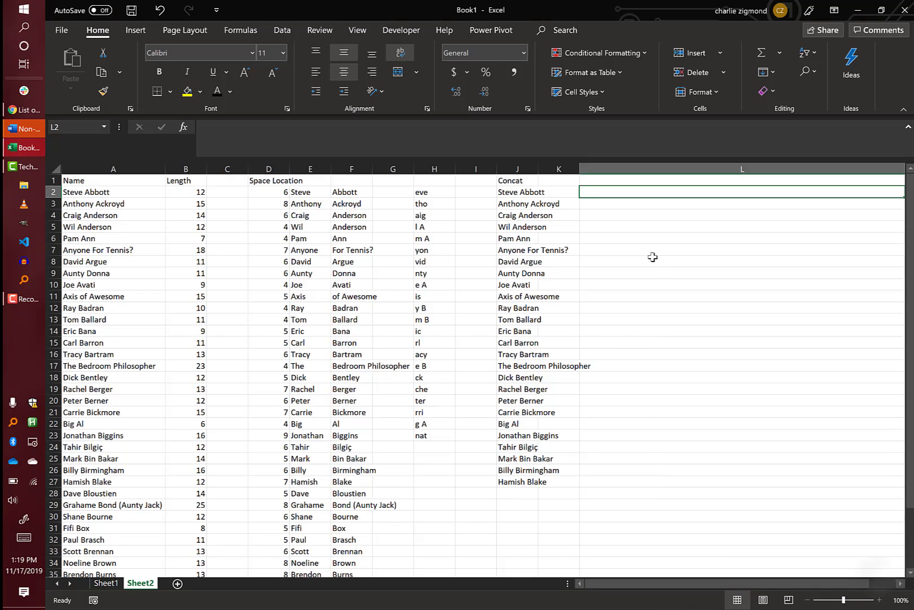
left_click(877, 577)
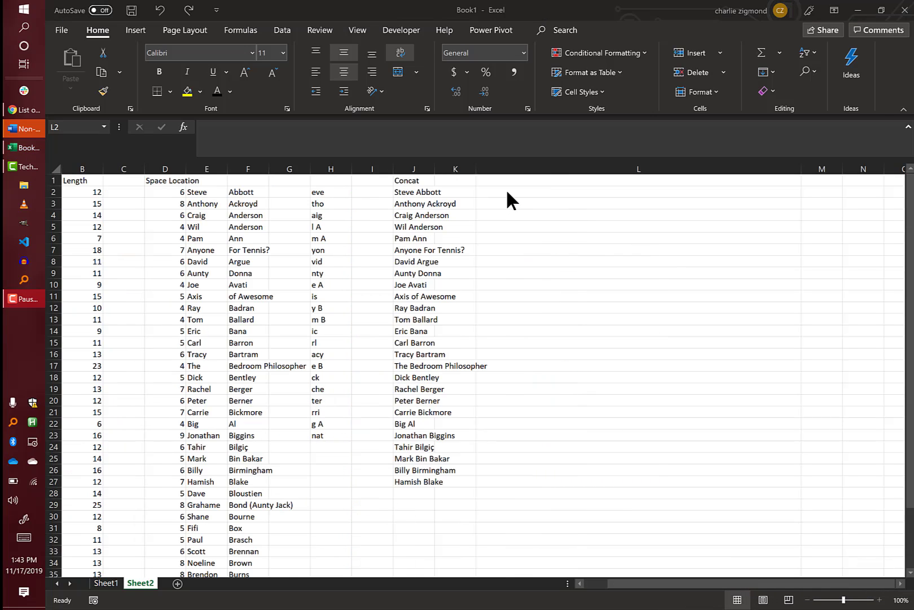
Step: Enter =FORMULATEXT(J2) in cell L2 to display the CONCAT formula behind J2 as text
left_click(510, 194)
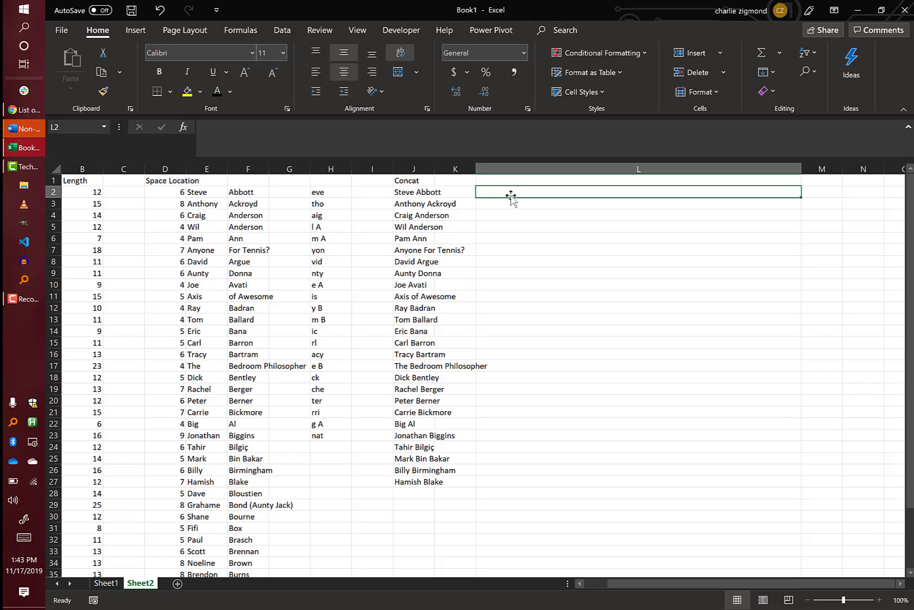
type("=fo")
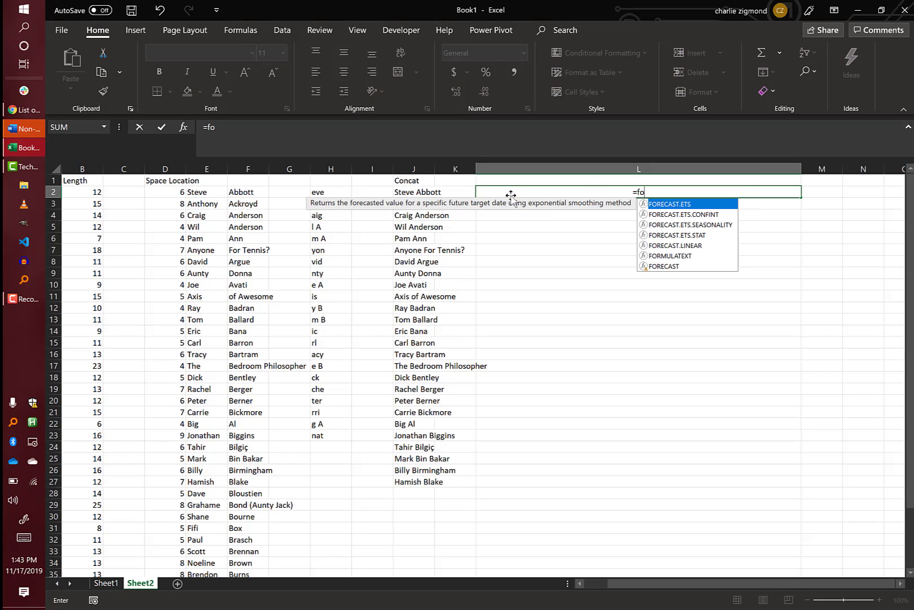
type("rmula")
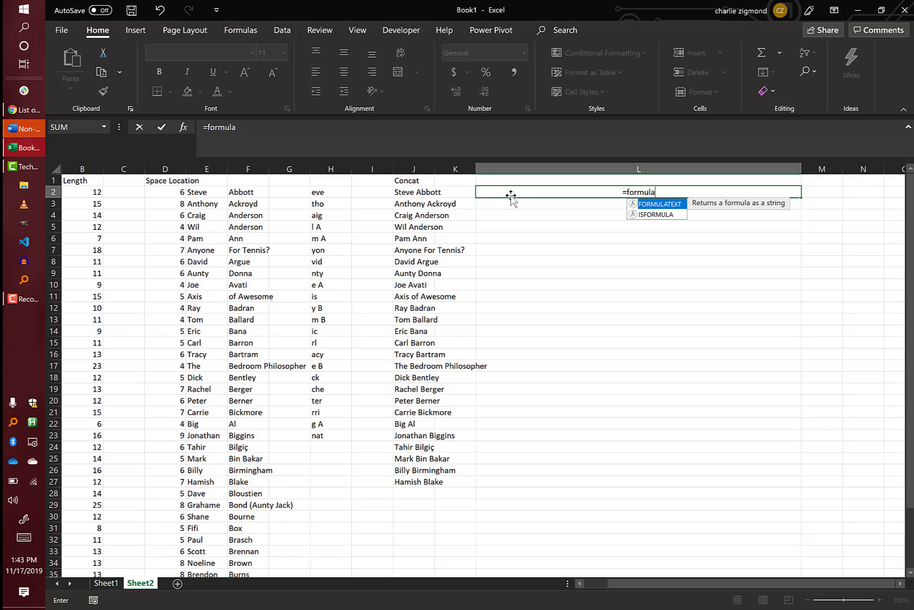
key("Tab")
key("Left")
key("Left")
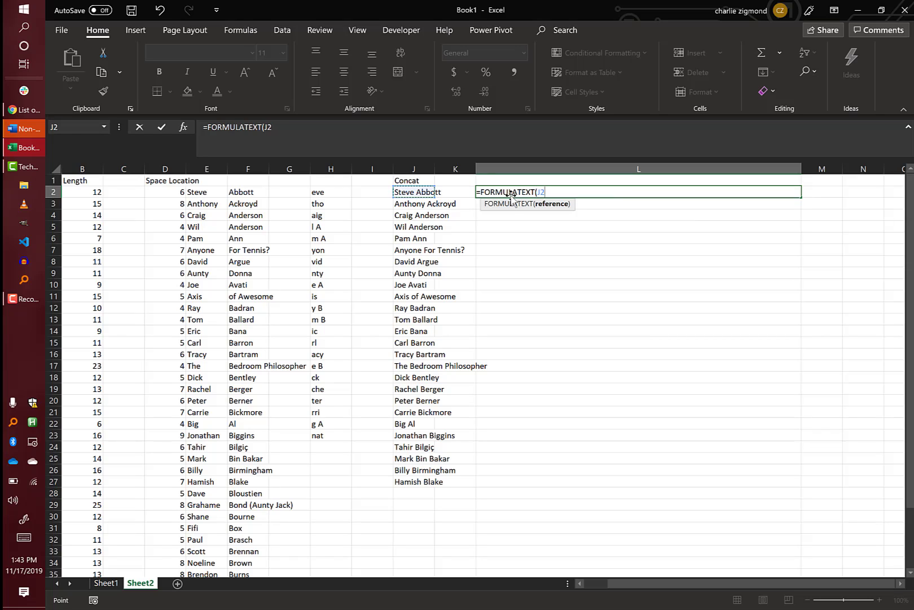
type(")")
key("ctrl+Return")
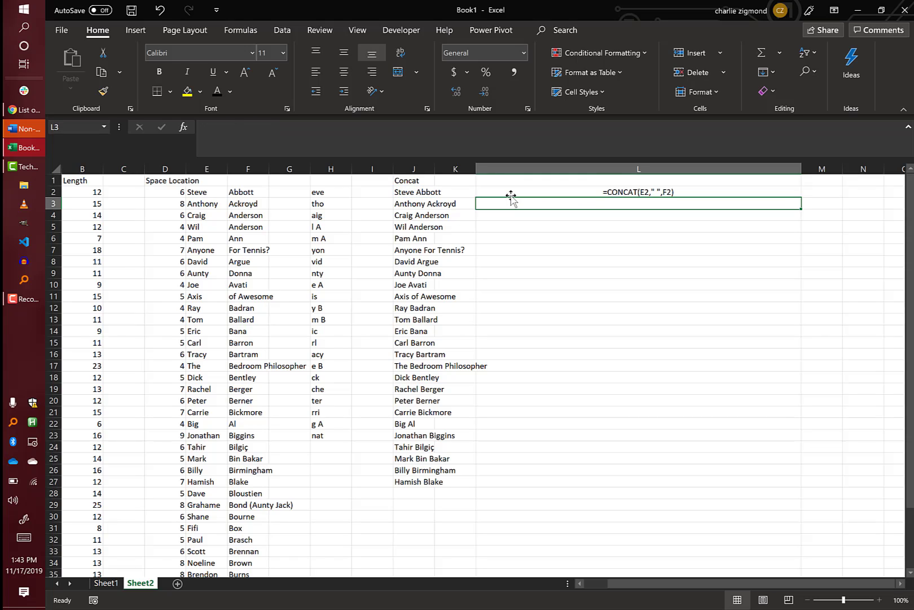
Step: Copy the FORMULATEXT formula from L2 down column L to row 27, alongside the rejoined names
key("ctrl+c")
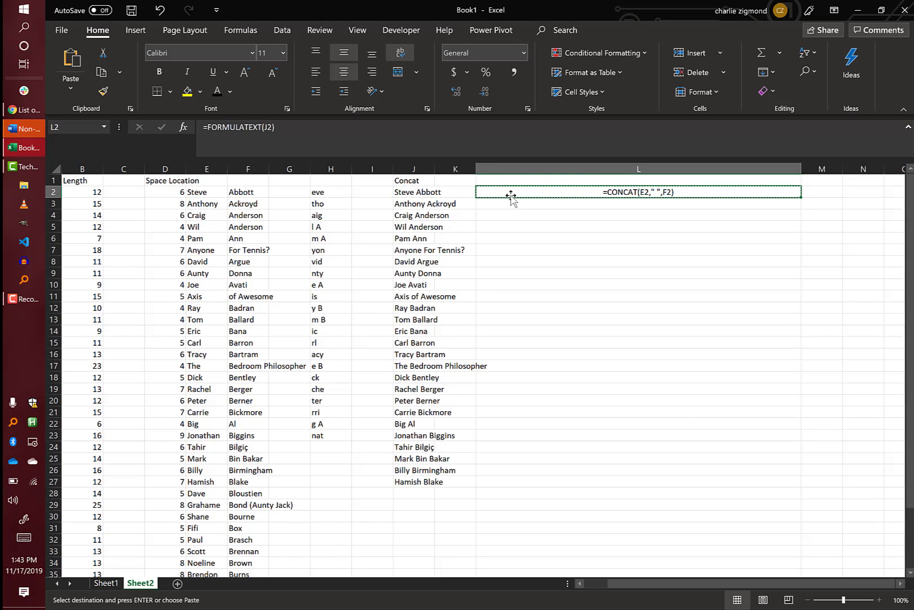
key("Left")
key("Left")
key("ctrl+Down")
key("Right")
key("Right")
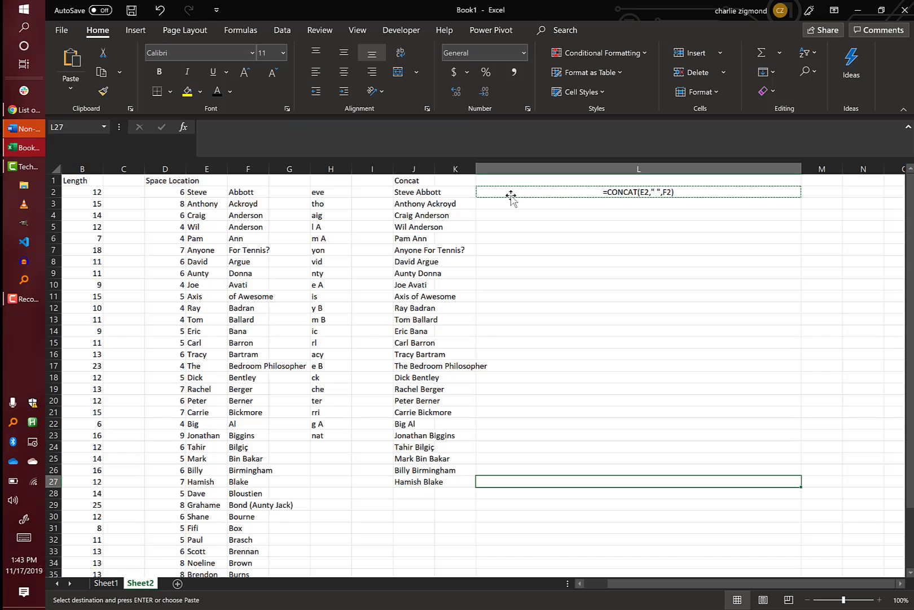
key("ctrl+shift+Up")
key("ctrl+v")
key("Up")
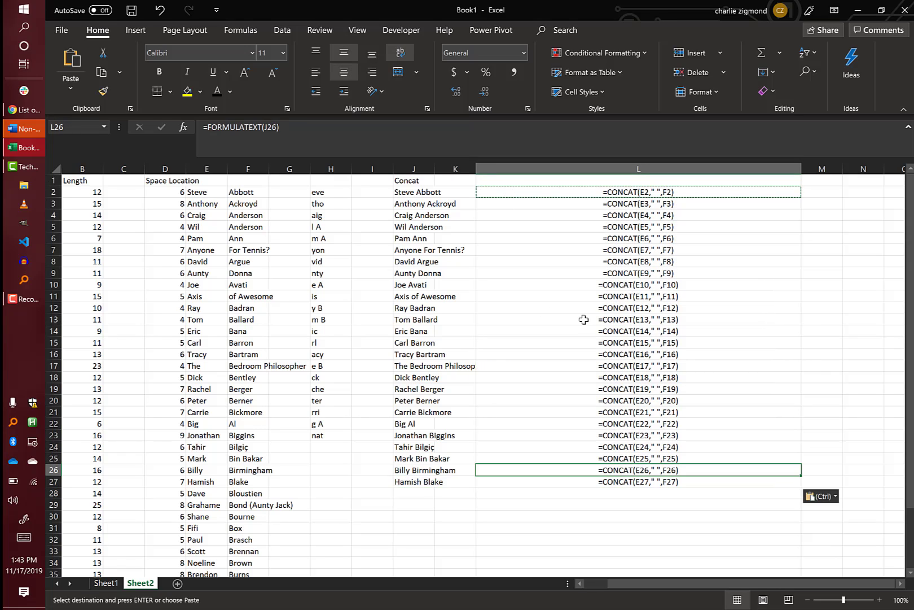
Step: Compare the FORMULATEXT cells in column L with the CONCAT formula they reference in J2
left_click(661, 295)
left_click(623, 214)
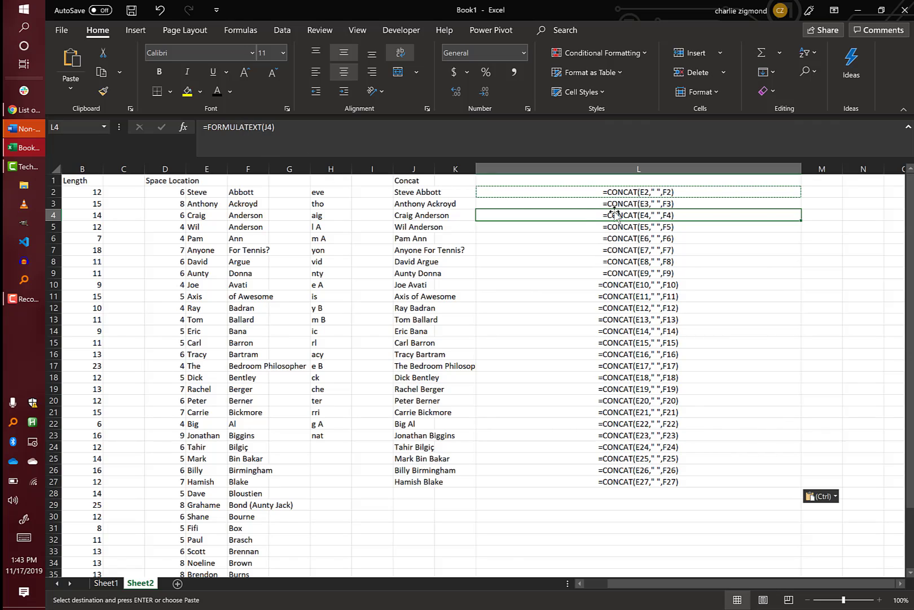
left_click(422, 192)
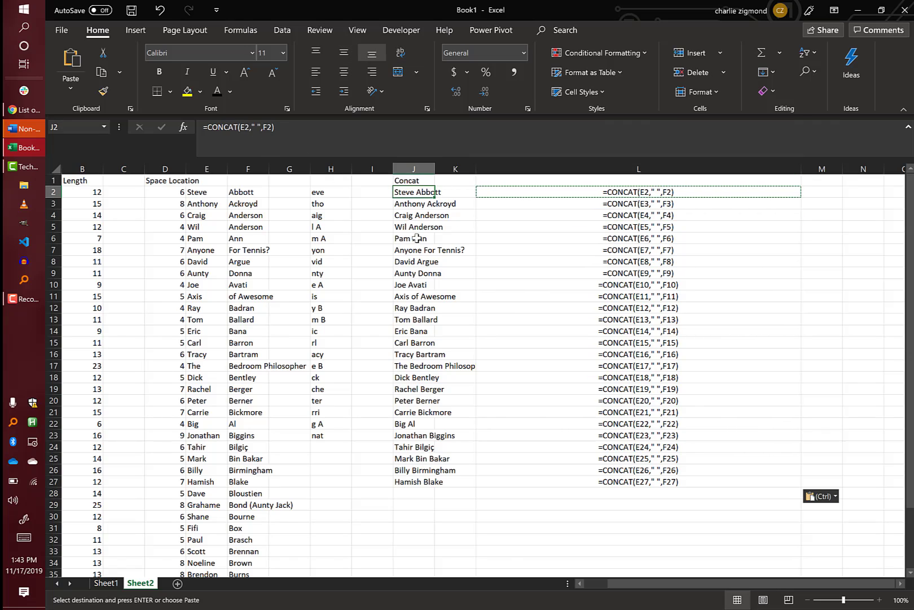
left_click(533, 226)
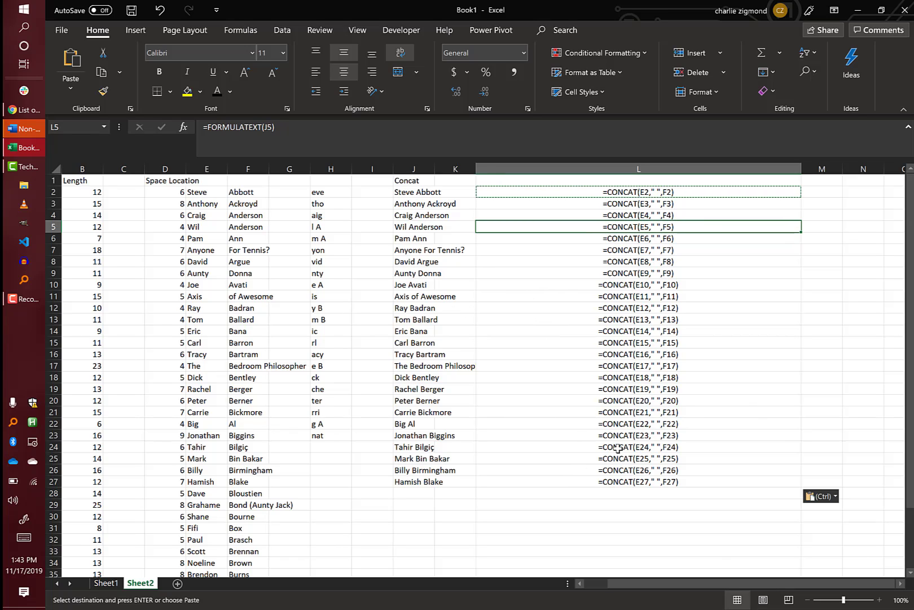
Step: Switch Sheet2 between showing formulas and showing results twice to review every formula
key("ctrl+grave")
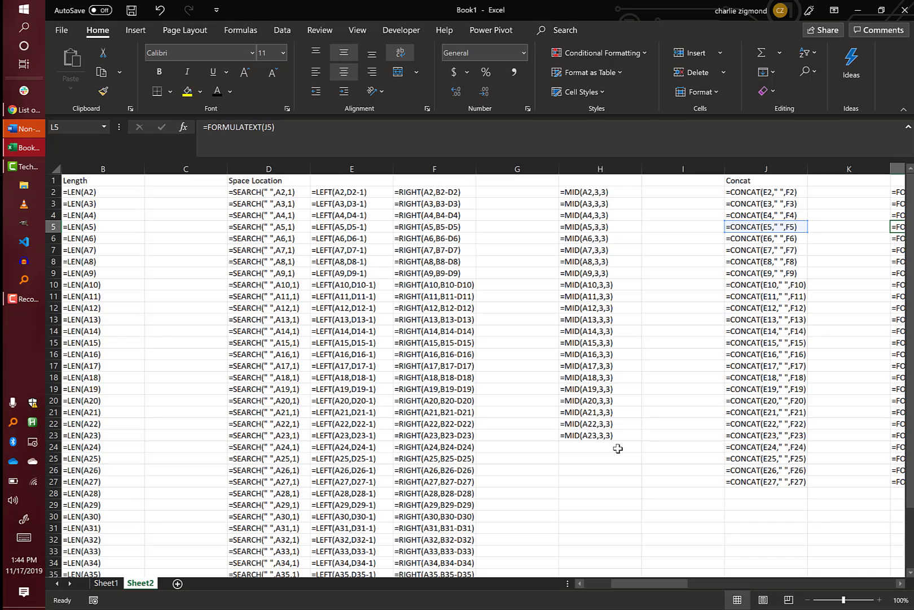
key("ctrl+grave")
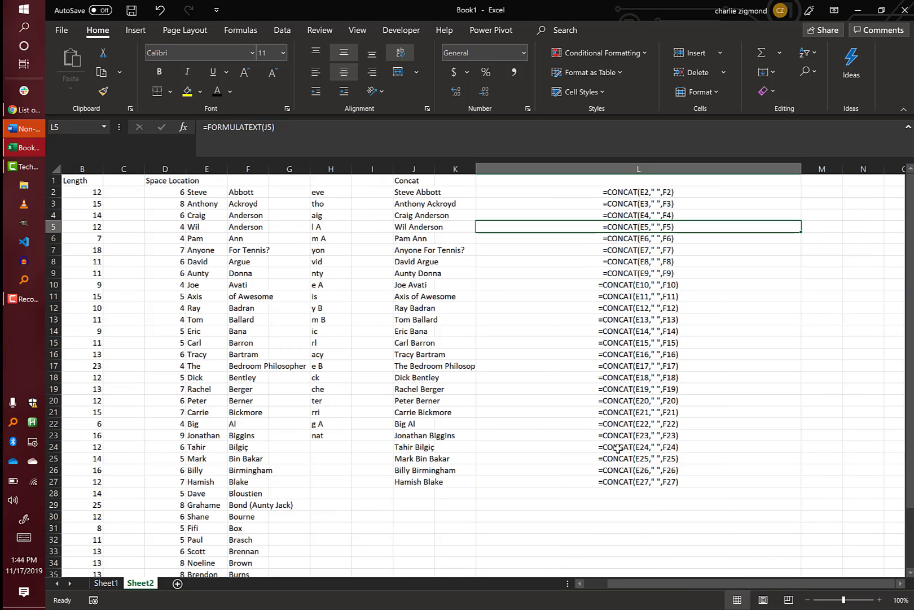
key("ctrl+grave")
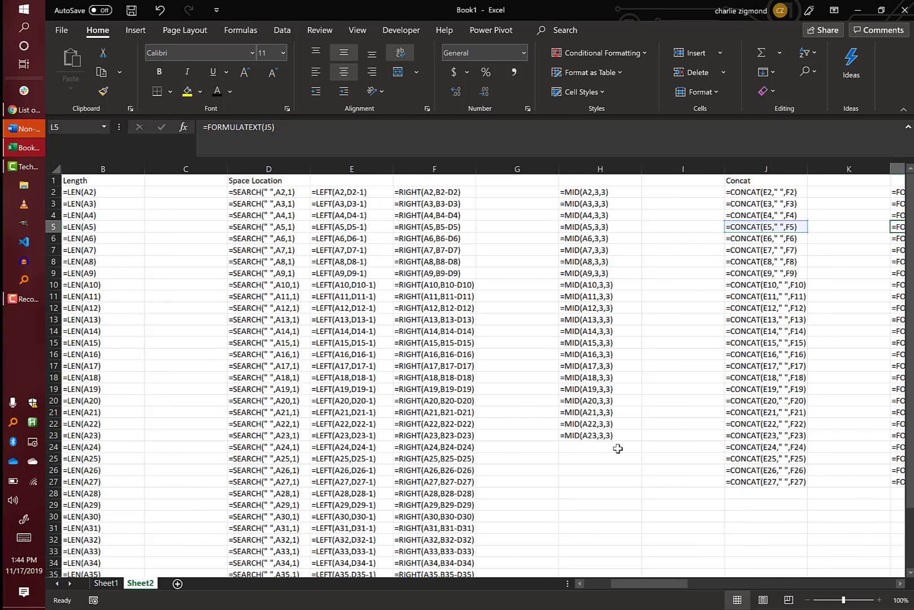
key("ctrl+grave")
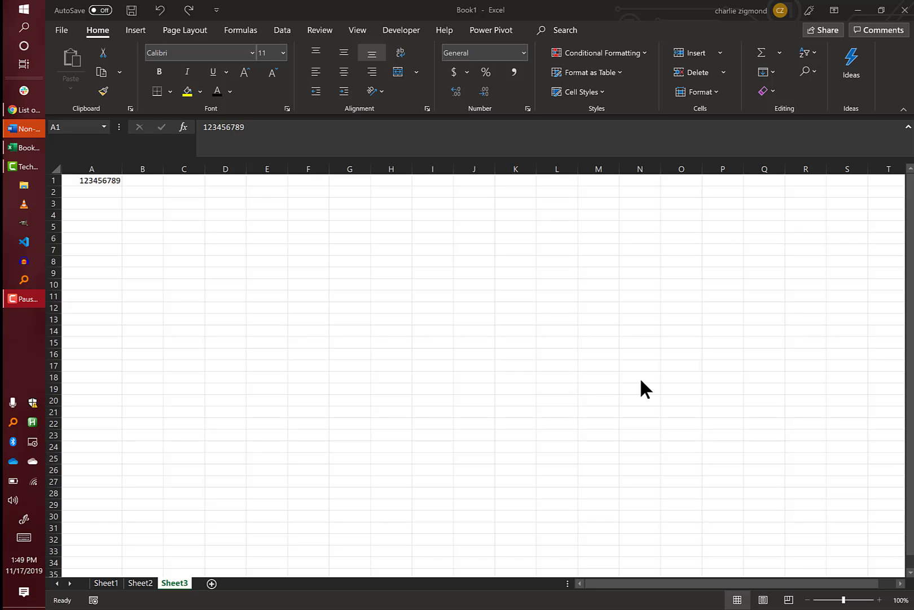
Step: Try to add three leading zeros to the number in cell A1 of Sheet3
left_click(81, 179)
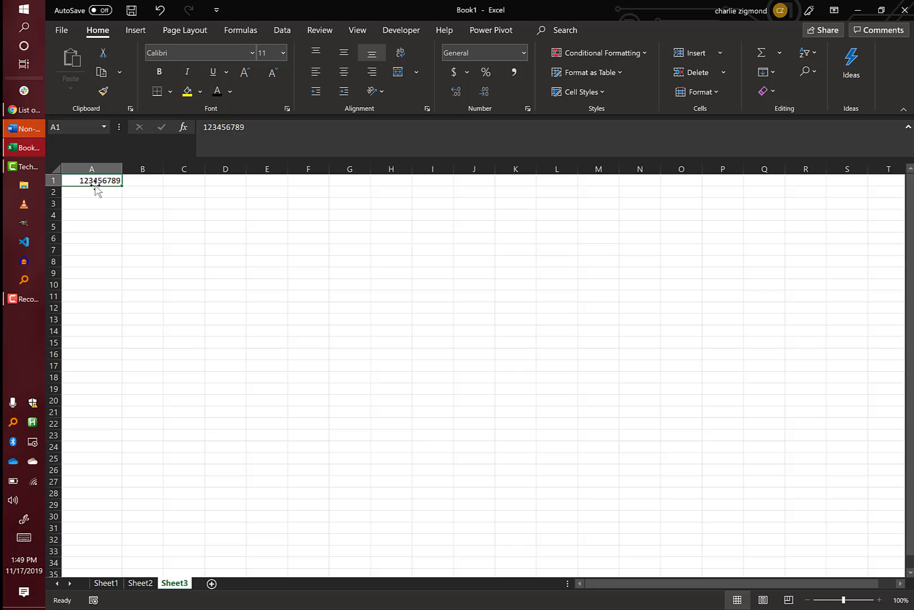
left_click(213, 135)
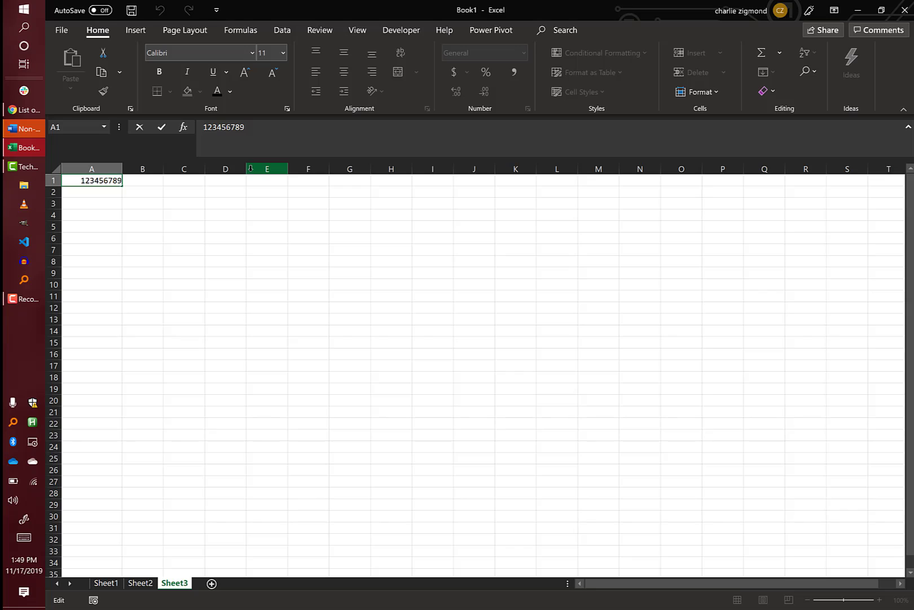
type("000")
key("Return")
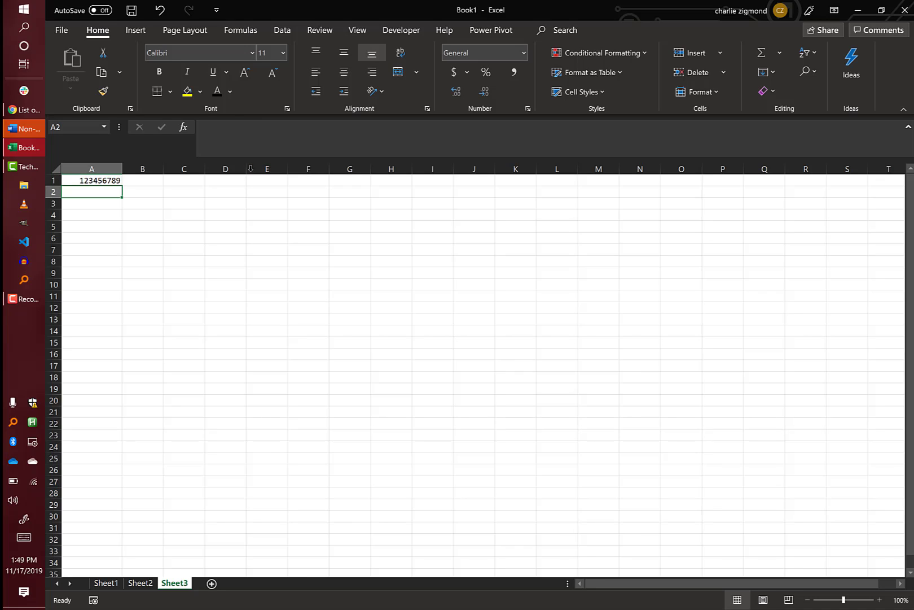
key("Up")
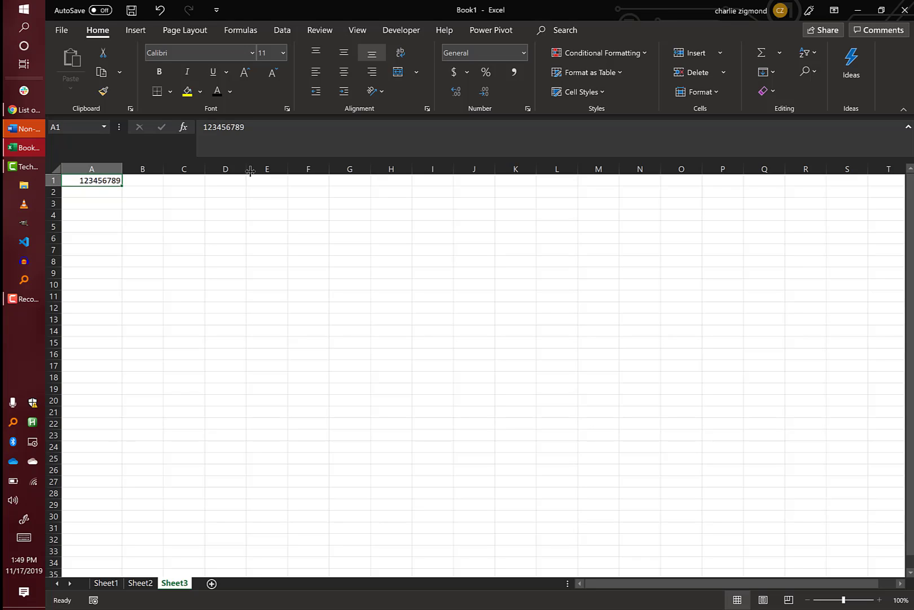
key("ctrl+shift+1")
key("ctrl+1")
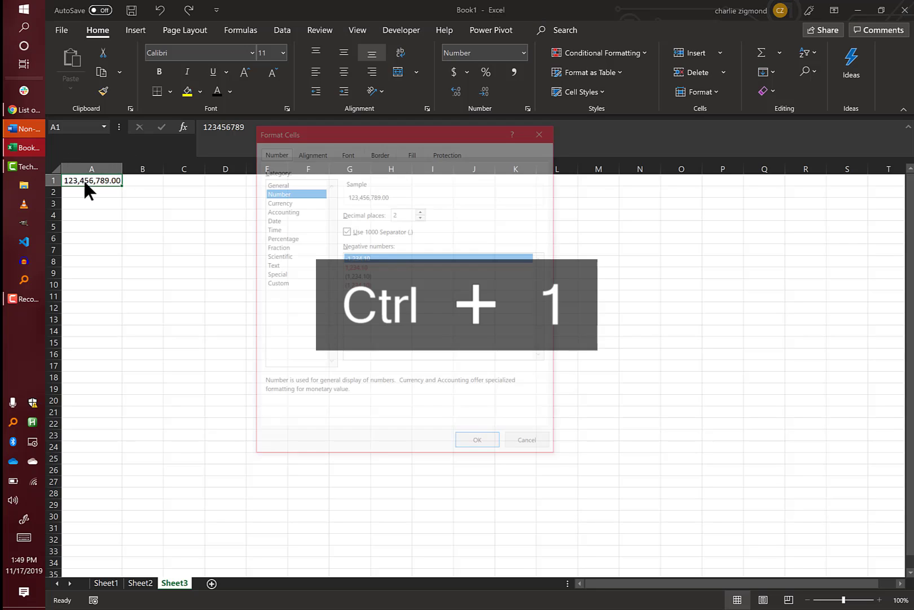
left_click(275, 282)
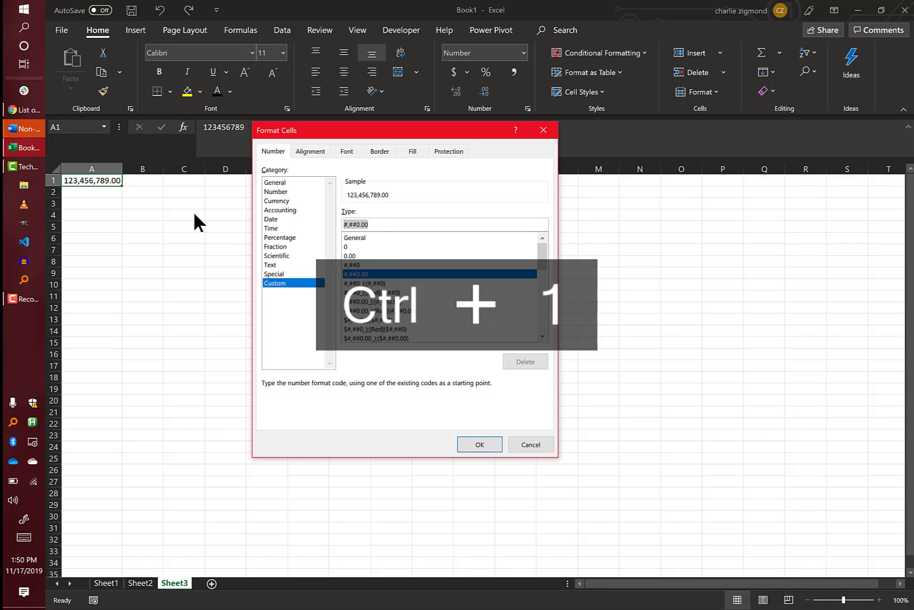
type("00000000")
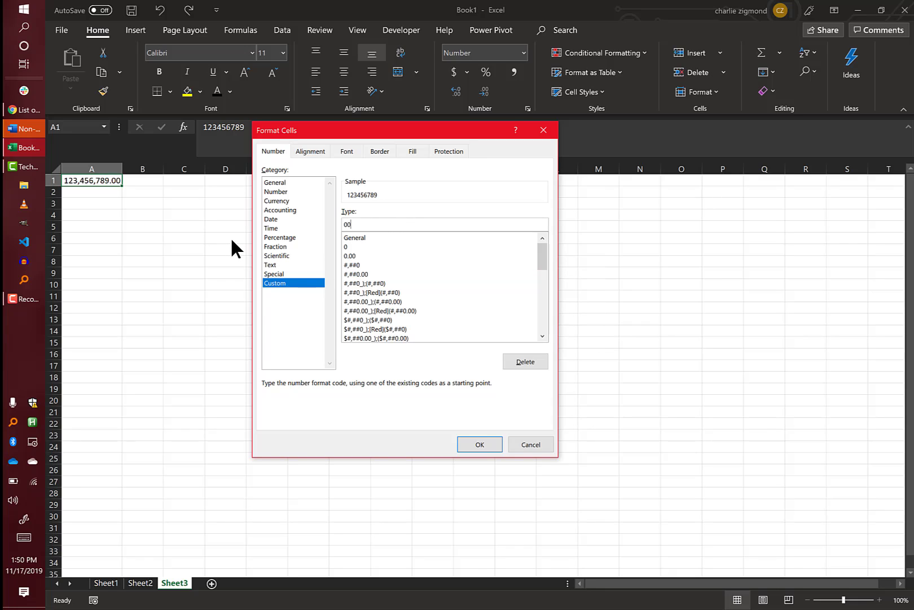
type("0000")
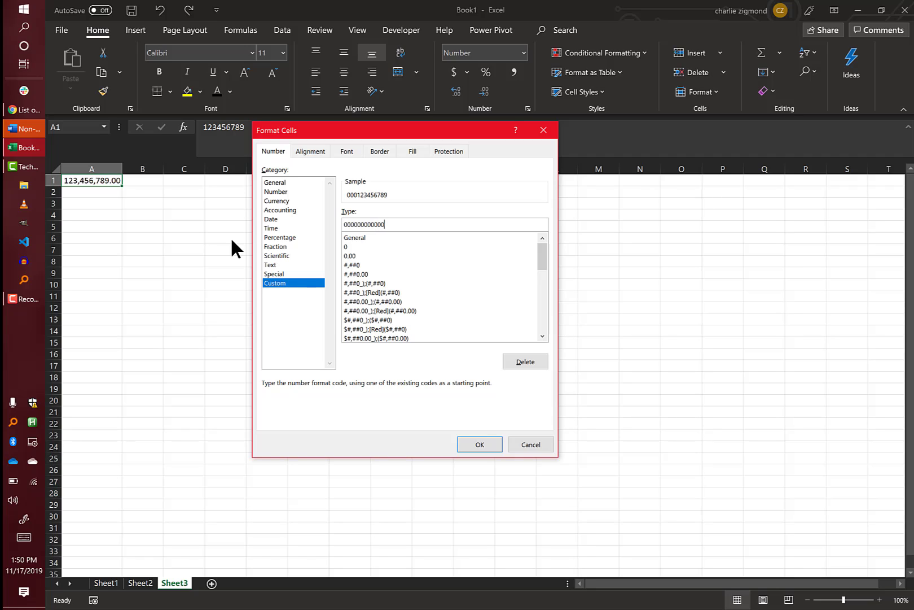
left_click(474, 443)
left_click(477, 445)
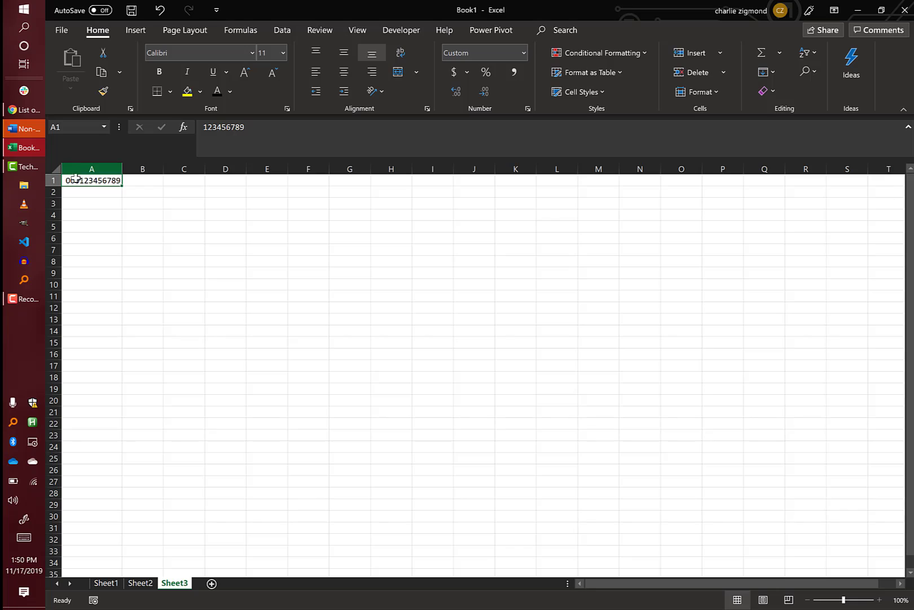
Step: Inspect the stored value of cell A1 in the formula bar, leaving it unedited
left_click(210, 127)
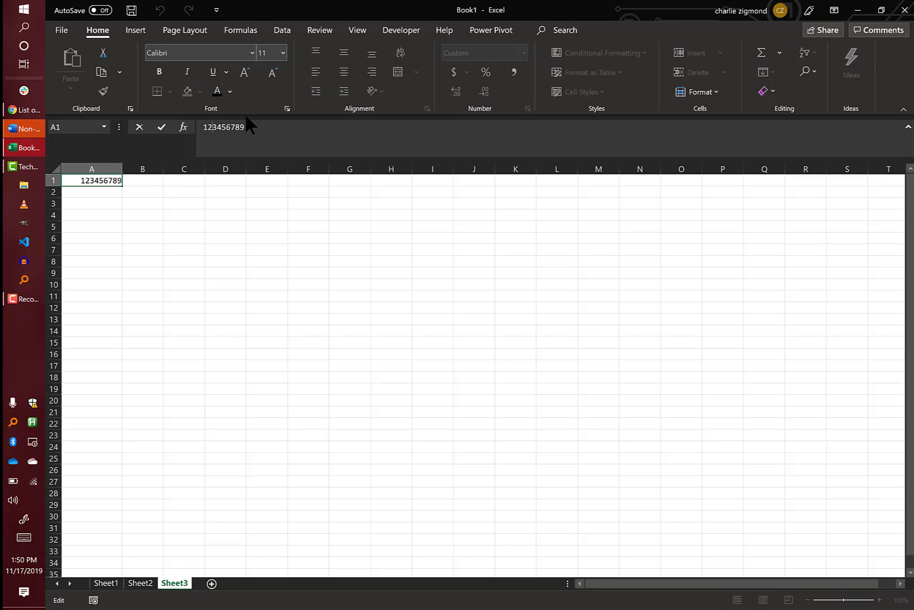
key("Escape")
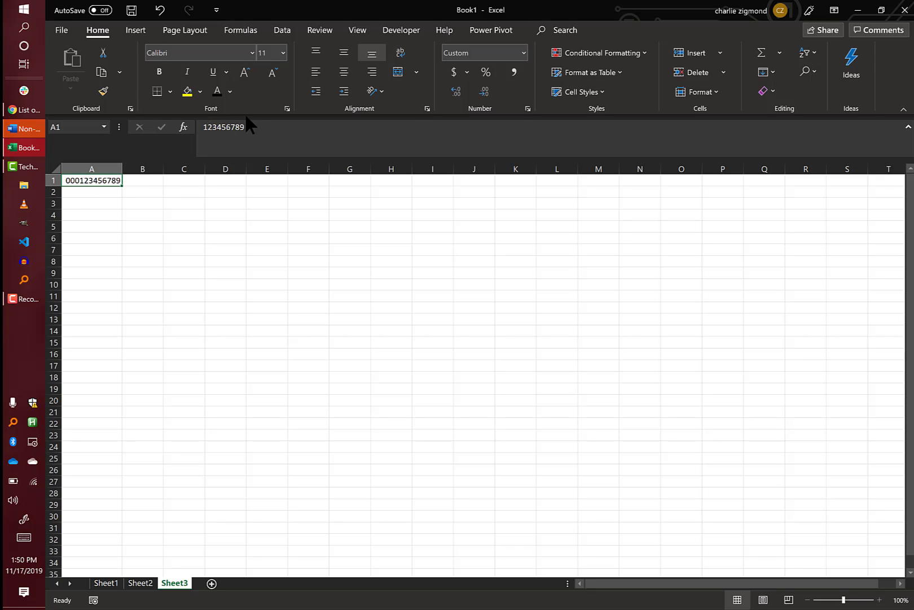
key("Down")
Step: Insert the literal text "hi this is a serial Number" before the zeros in cell A1's custom number format
left_click(112, 181)
key("ctrl+1")
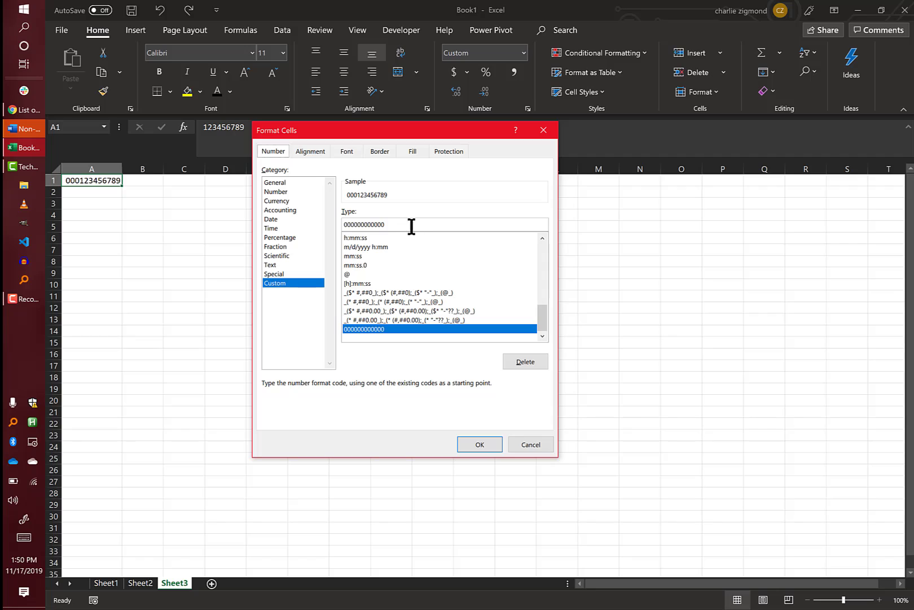
double_click(384, 225)
key("Right")
key("Left")
key("Left")
key("Left")
key("Left")
key("Left")
key("Left")
key("Left")
key("Left")
key("Left")
key("Left")
key("Left")
key("Left")
type("\"h")
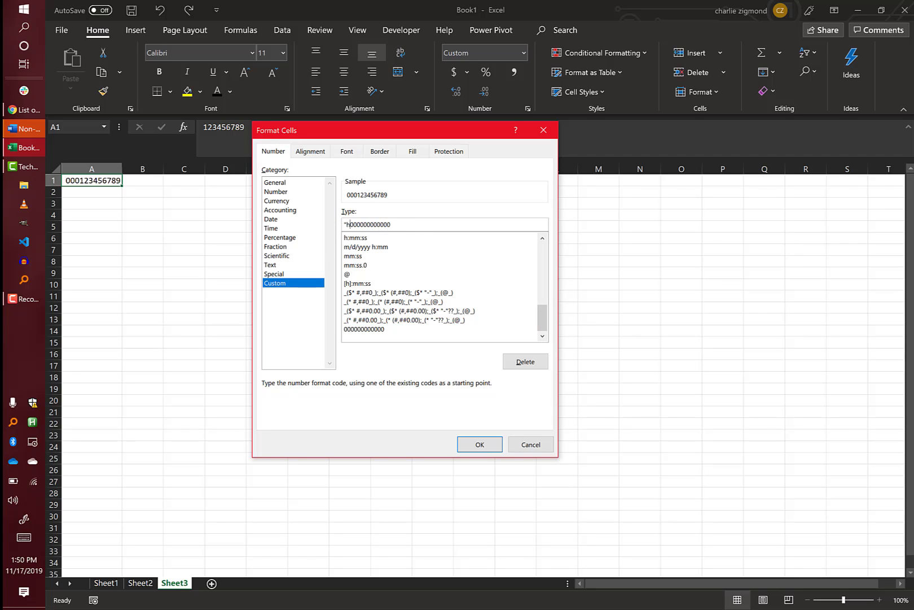
type("i this nu")
key("BackSpace")
key("BackSpace")
type("is a serial Number\",")
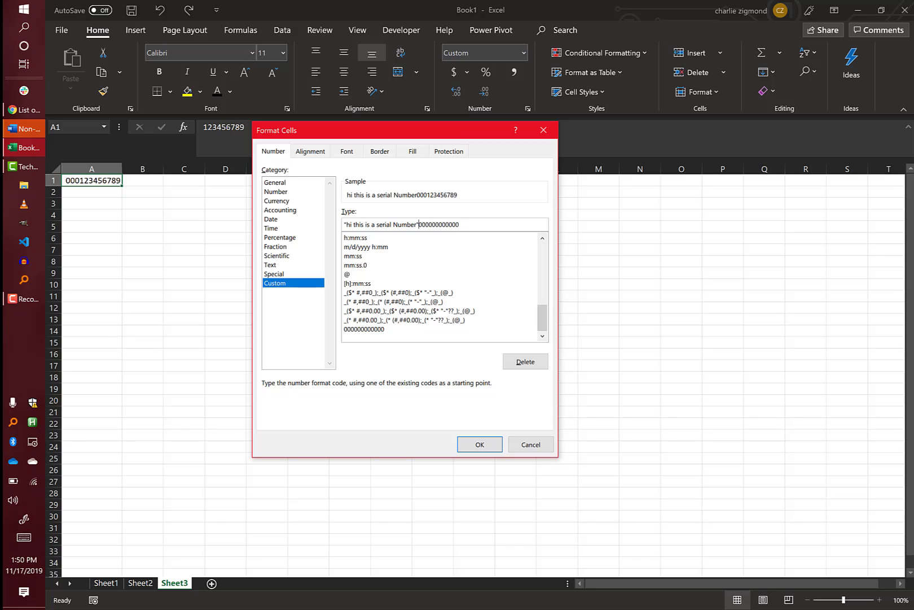
Step: Add a colon and space inside the quoted text and a decimal point before the zeros, and apply the format to A1
key("BackSpace")
key("BackSpace")
type("\"")
key("BackSpace")
type("\".")
key("Left")
key("Left")
key("Left")
type(":")
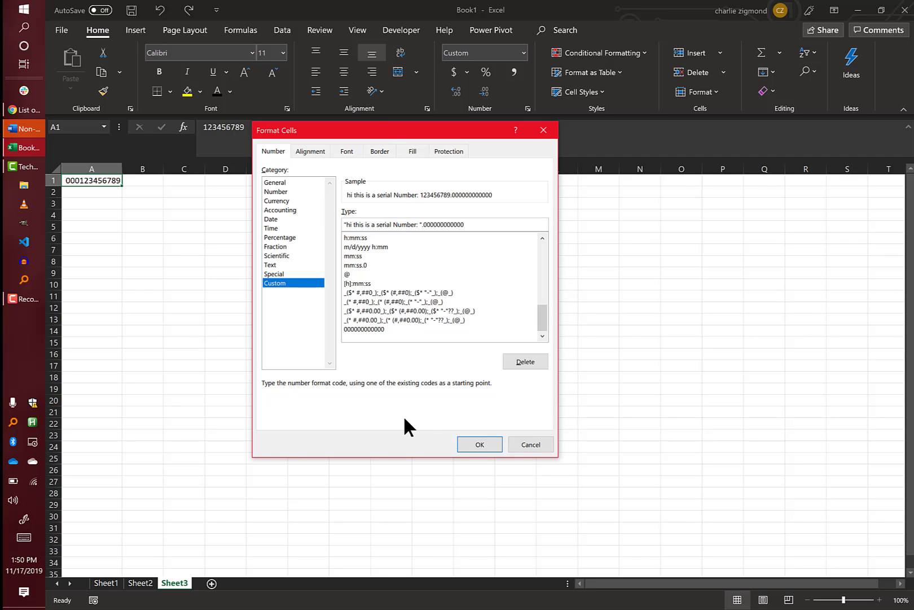
left_click(473, 443)
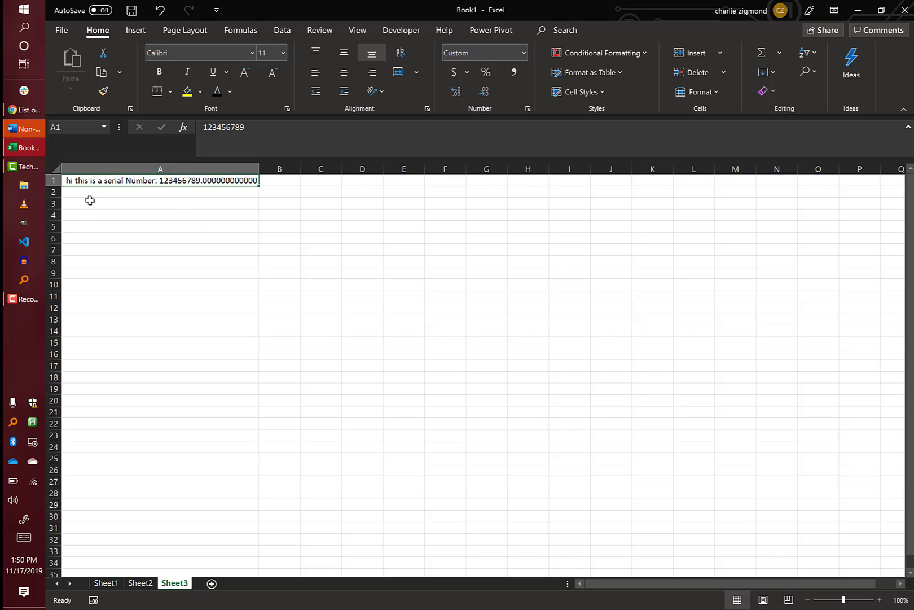
Step: Switch to the TechSmith Camtasia project window
left_click(28, 166)
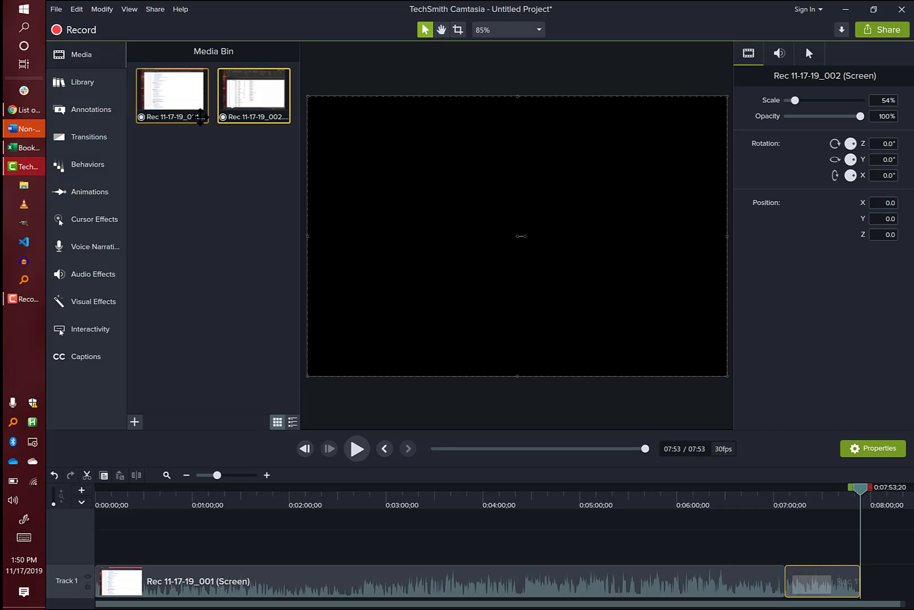